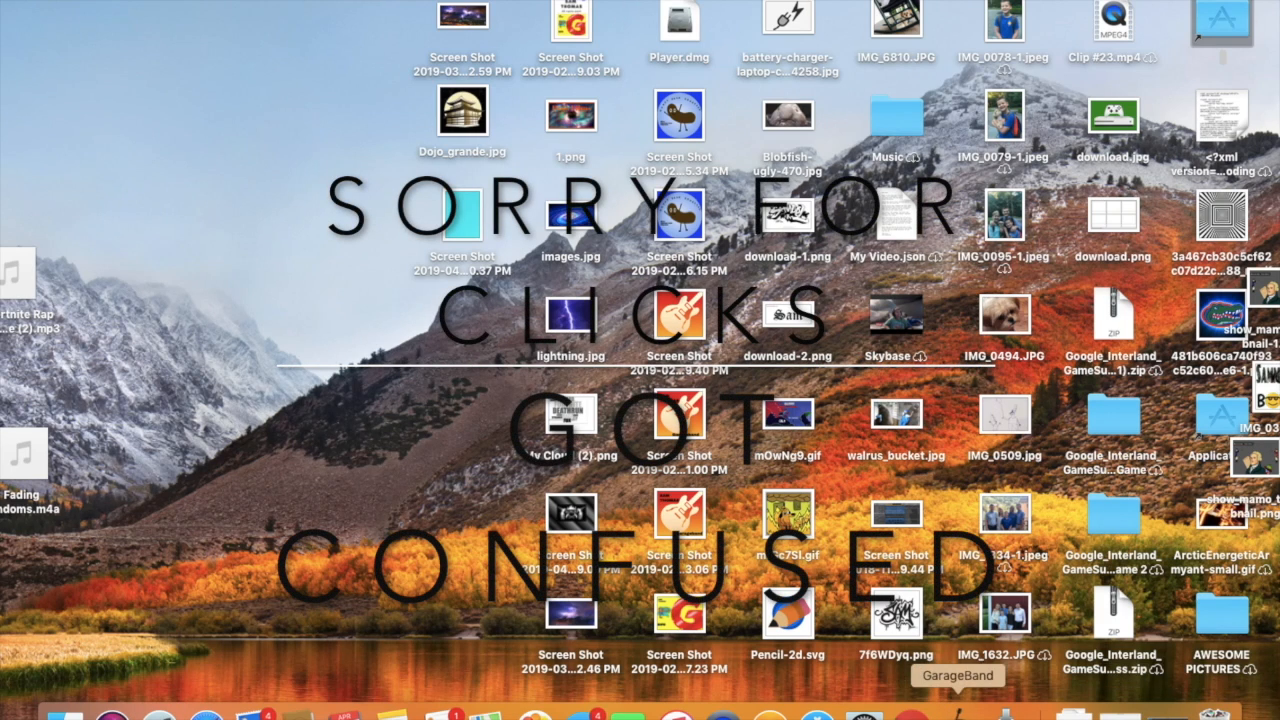
Open GarageBand and look through the project chooser's Learn to Play, Recent and Lesson Store sections, ending on New Project.
left_click(1165, 707)
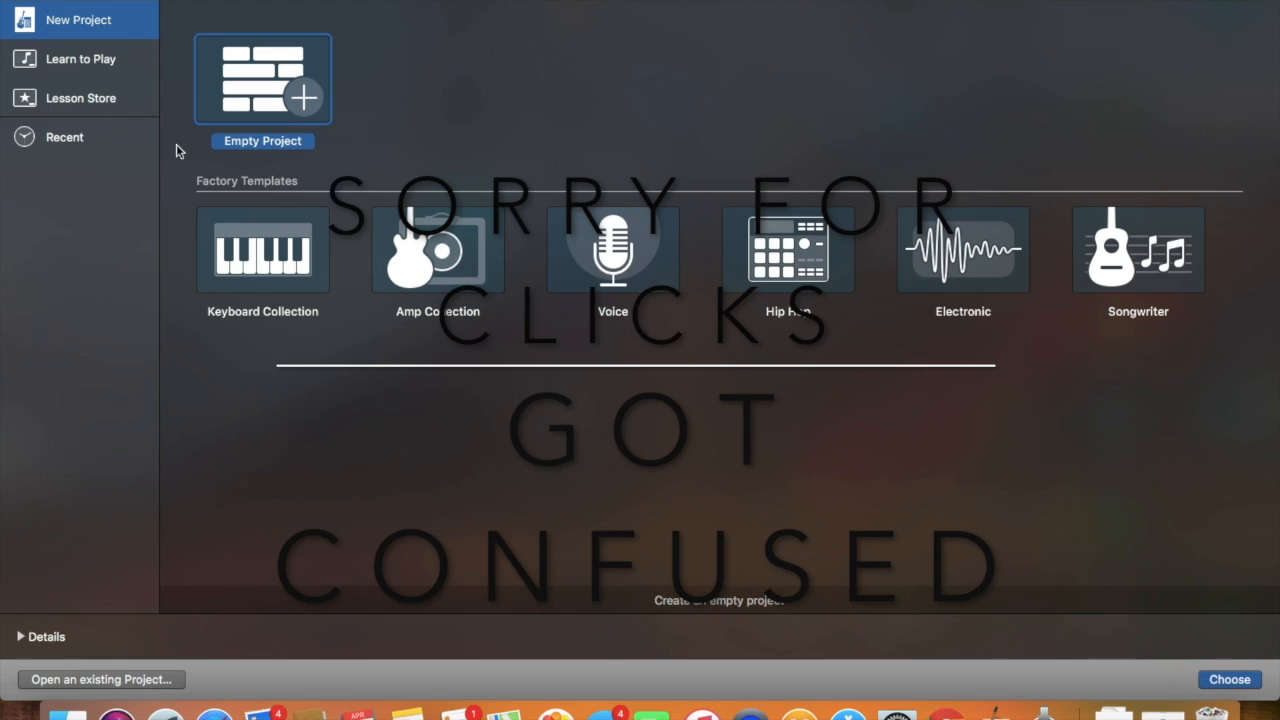
left_click(90, 140)
left_click(102, 77)
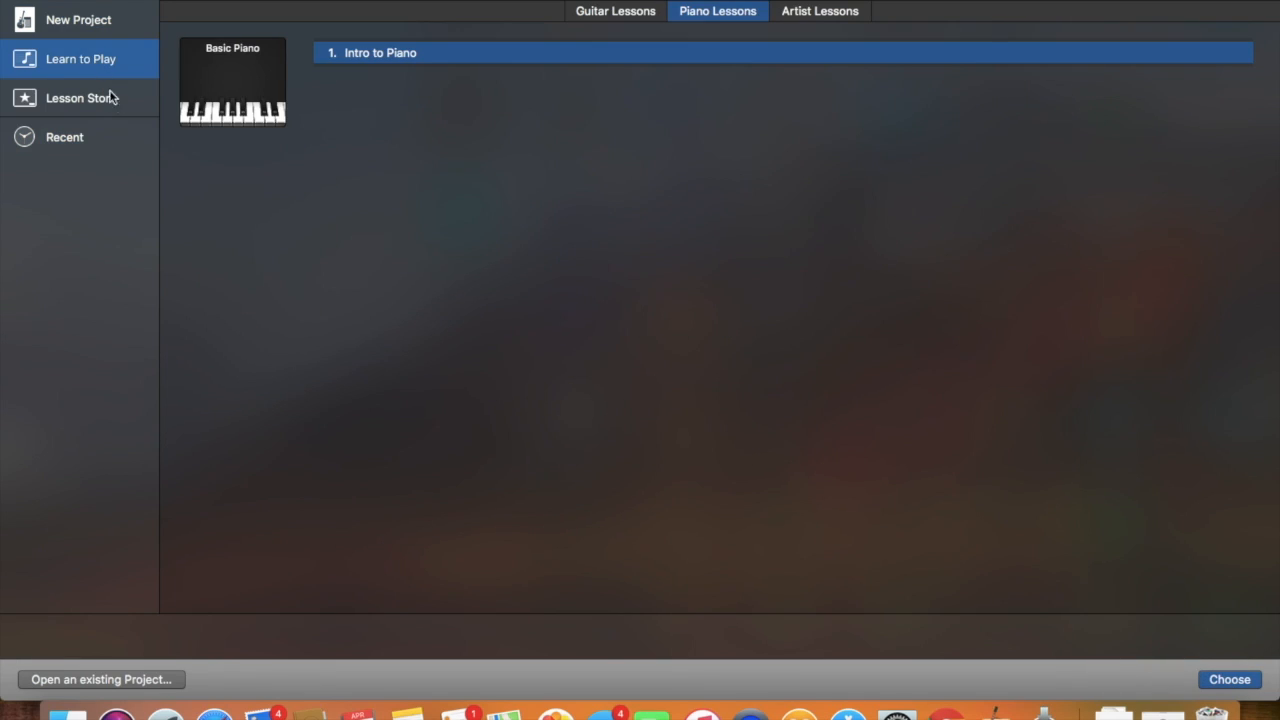
left_click(92, 135)
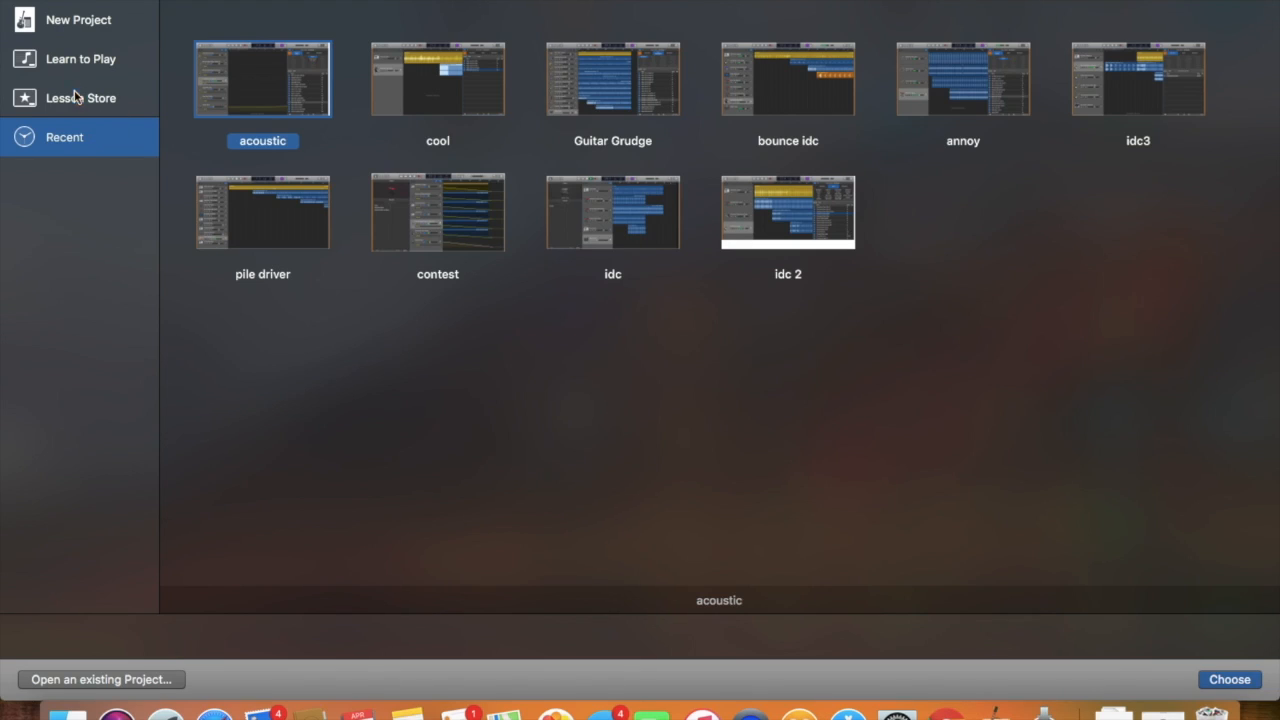
left_click(80, 97)
left_click(70, 30)
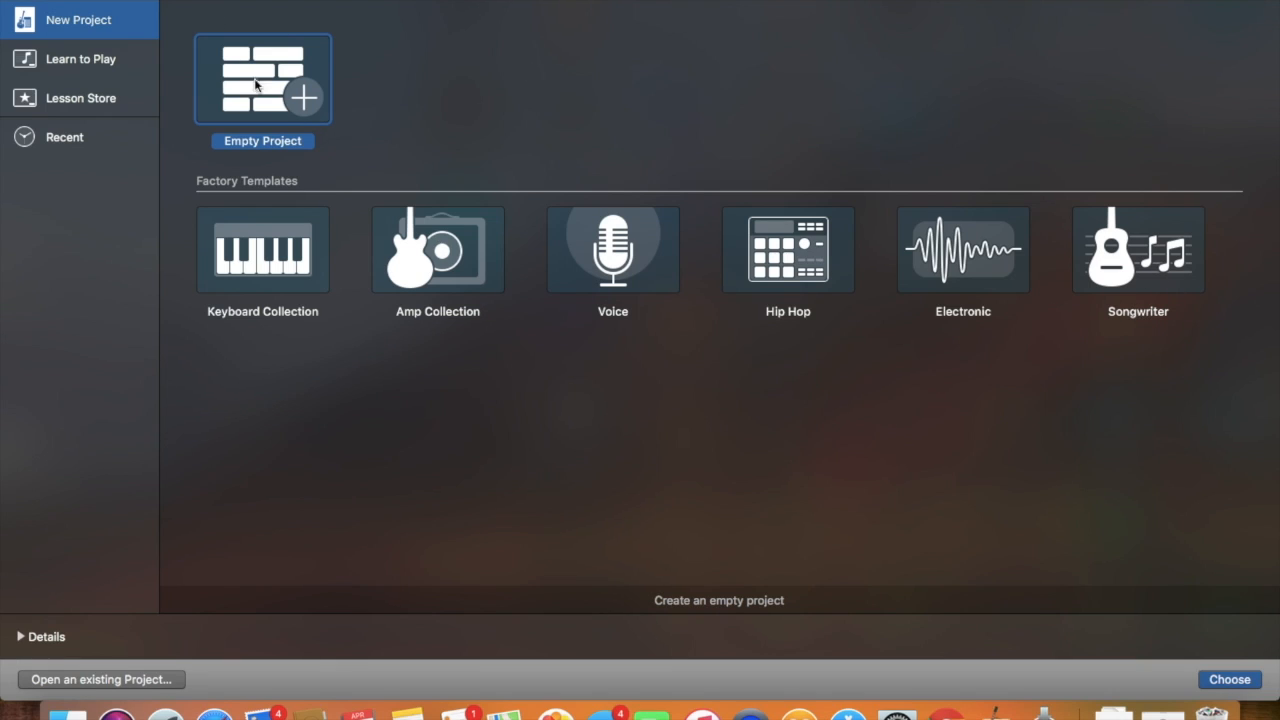
Look through the guitar, piano and artist lessons, the Lesson Store and the recent projects.
left_click(120, 60)
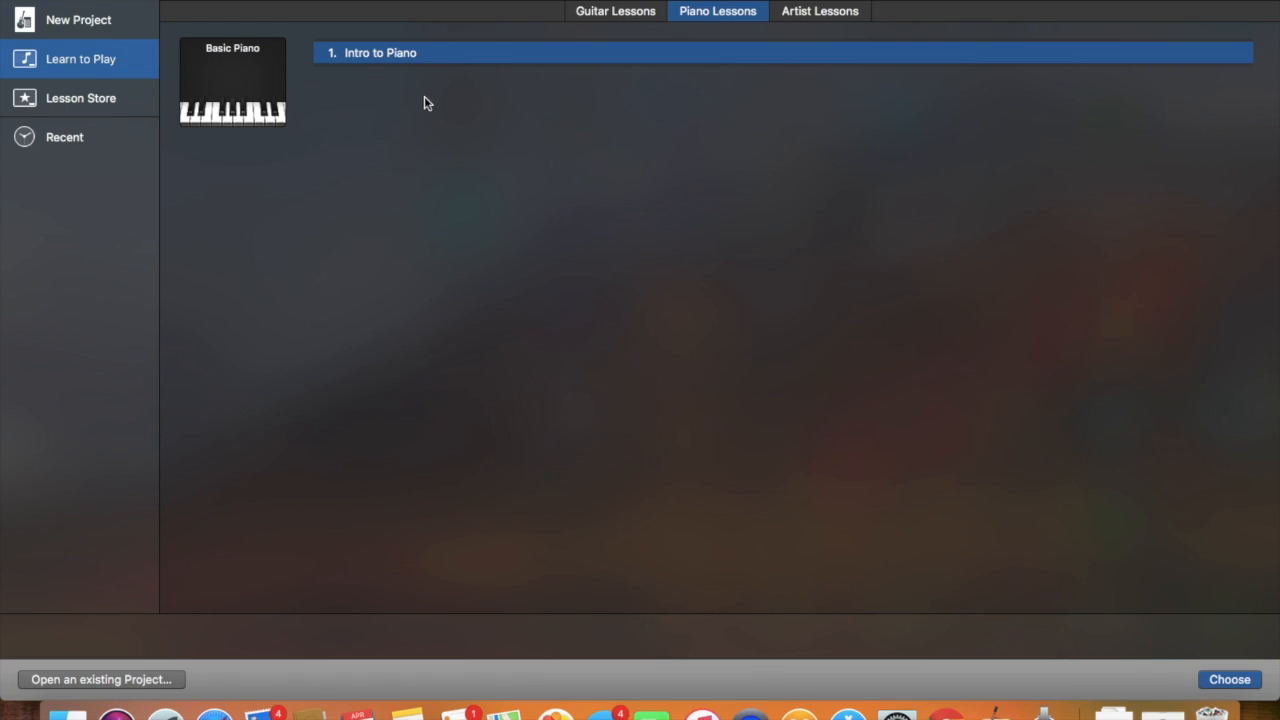
left_click(590, 14)
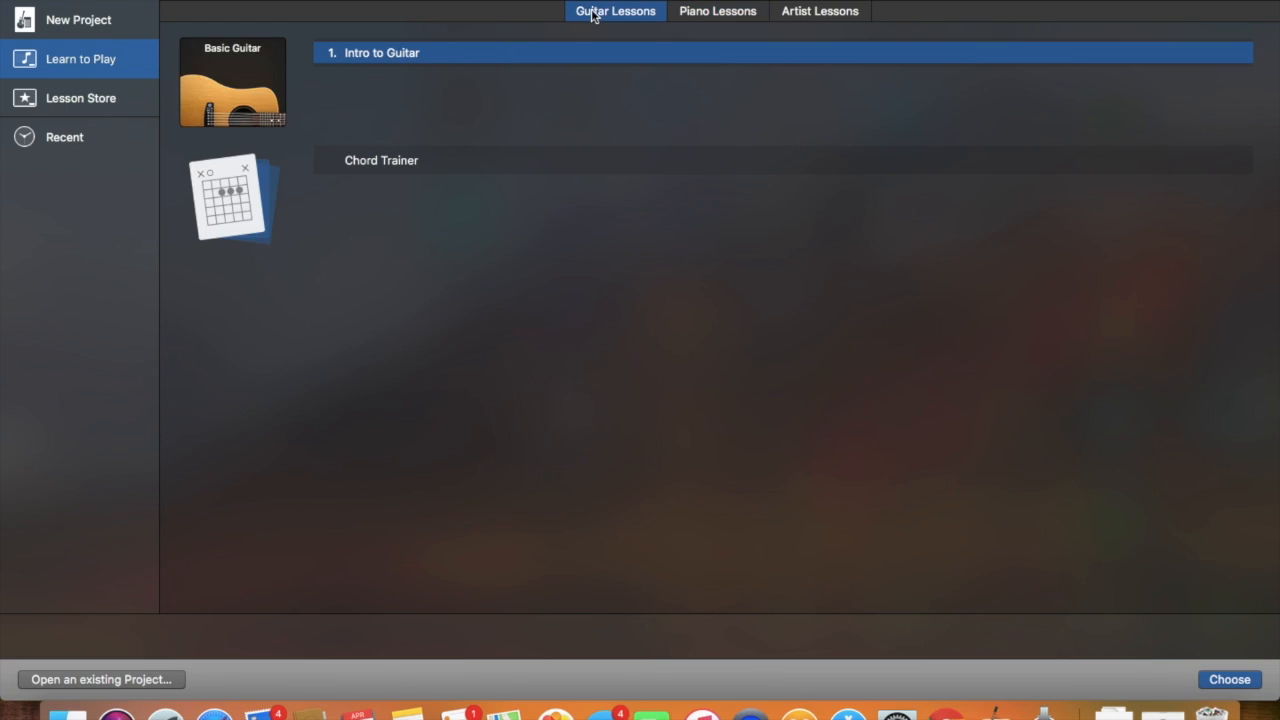
left_click(710, 14)
left_click(795, 16)
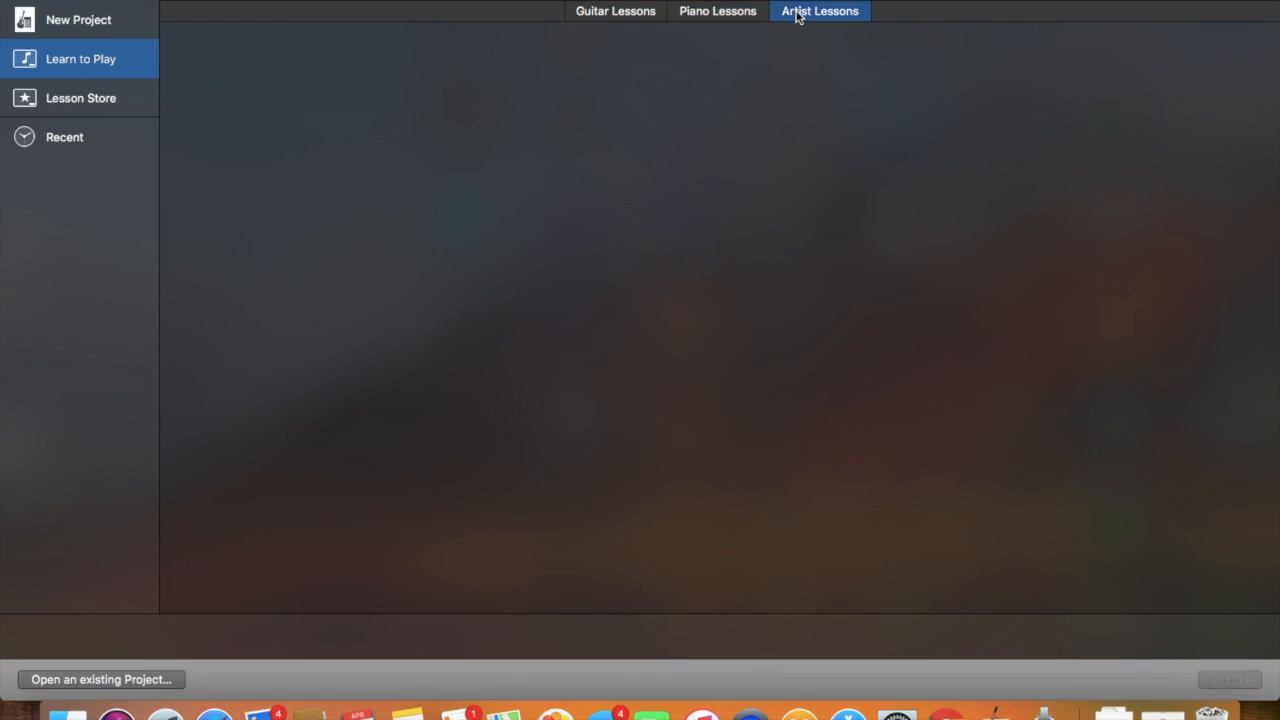
left_click(104, 104)
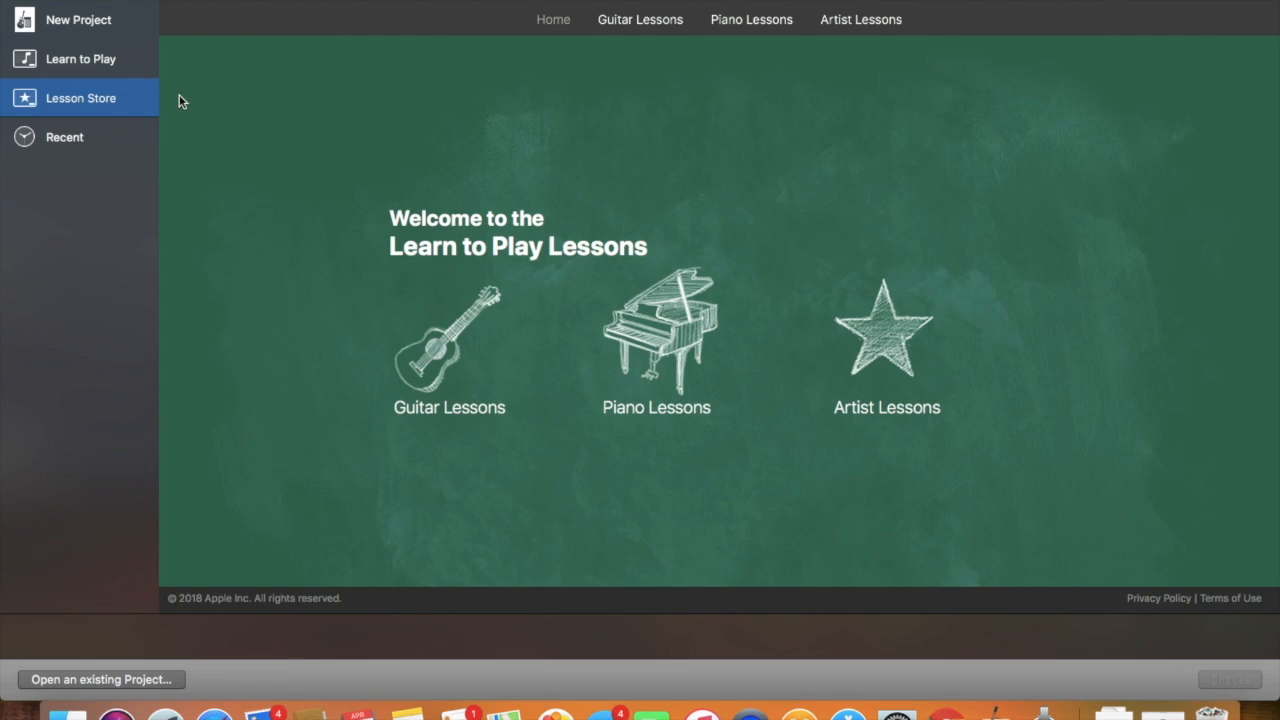
left_click(89, 144)
Create an empty project, look over the software instrument, microphone and guitar track types, and add a Drummer track.
left_click(86, 31)
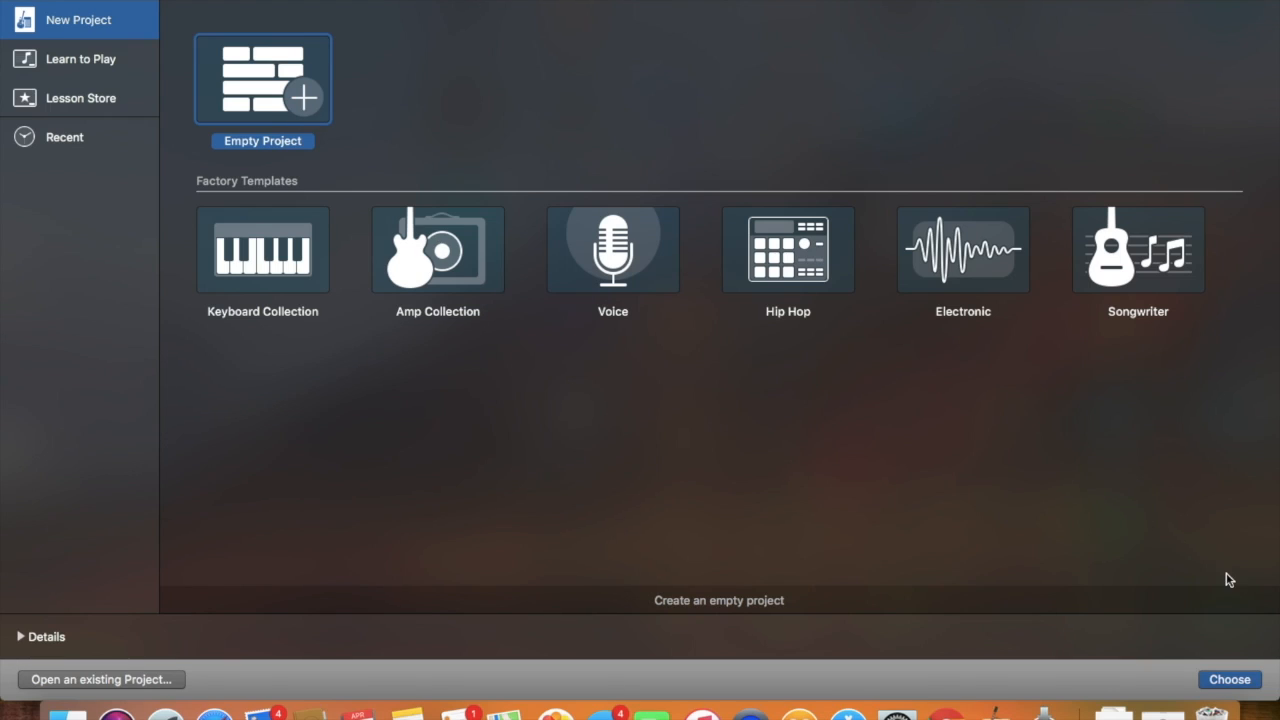
left_click(1254, 684)
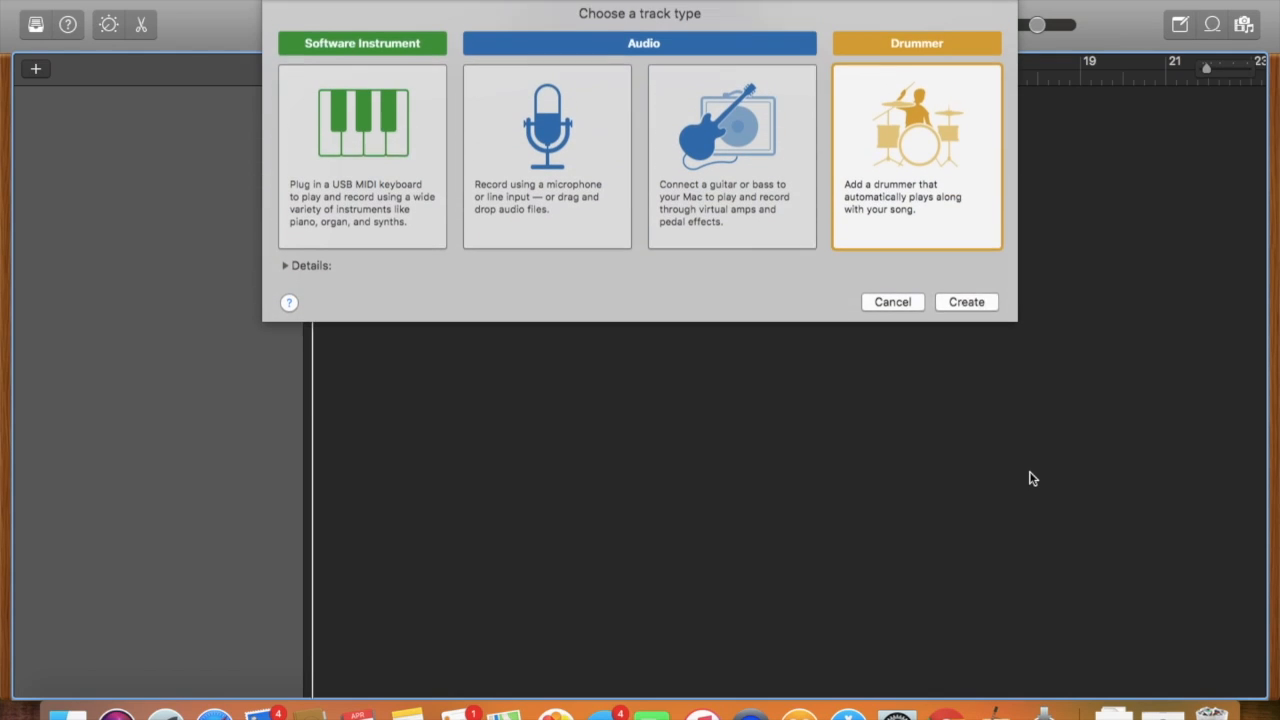
left_click(707, 203)
left_click(490, 155)
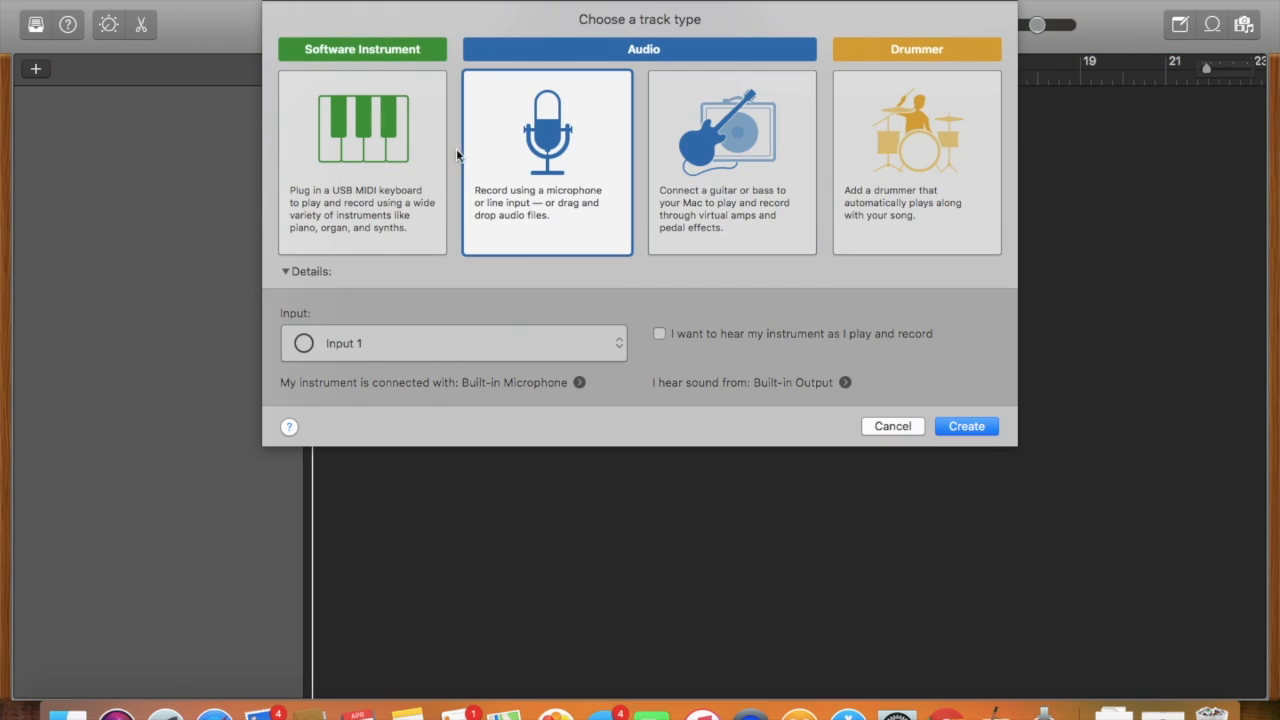
left_click(416, 150)
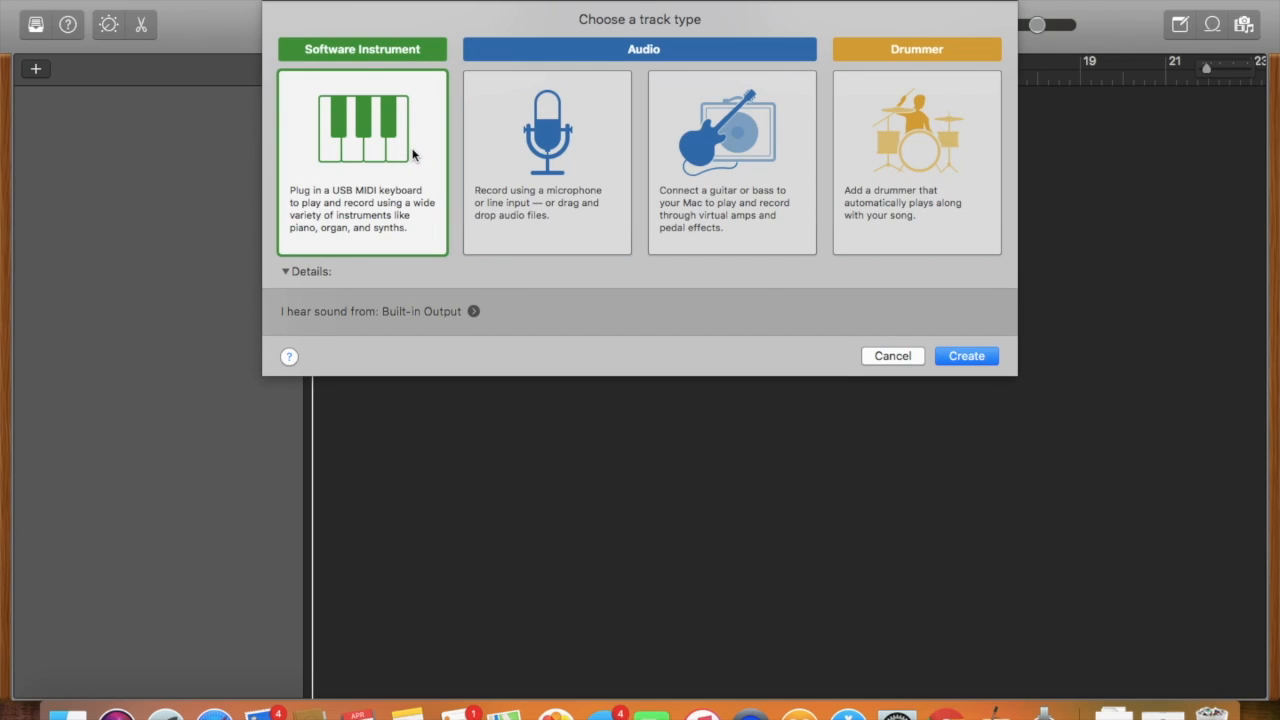
left_click(565, 147)
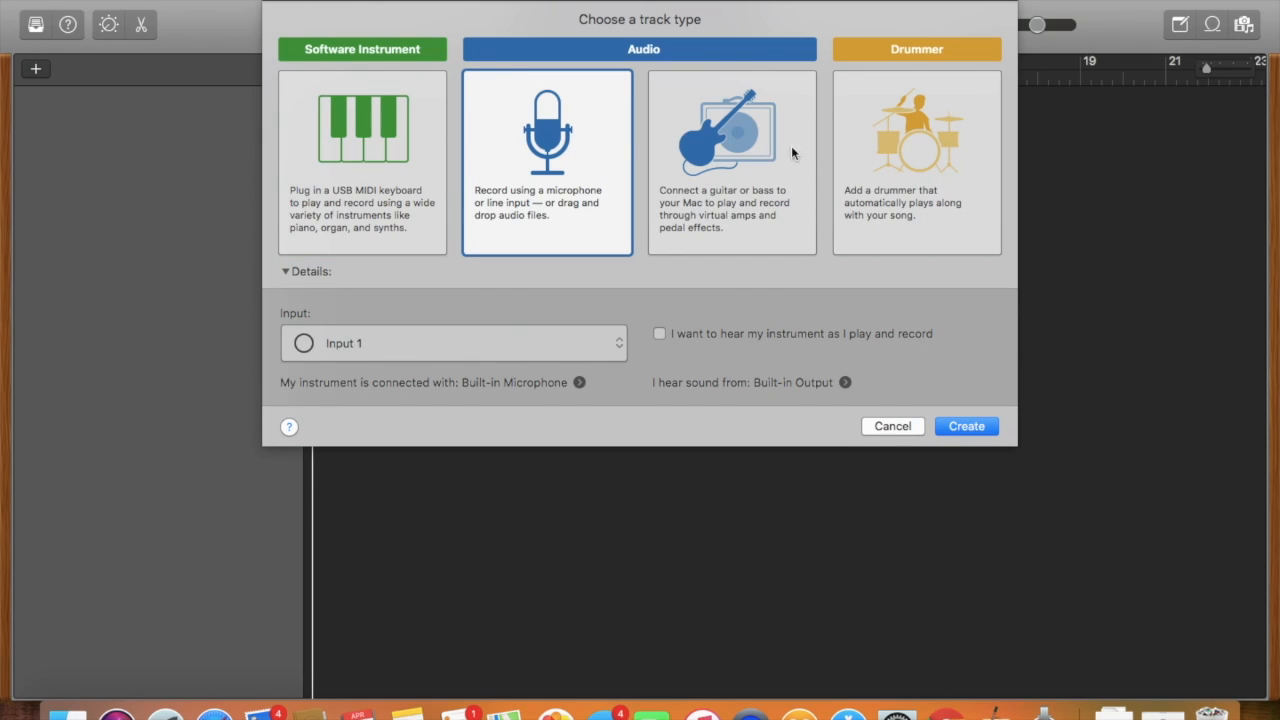
left_click(760, 175)
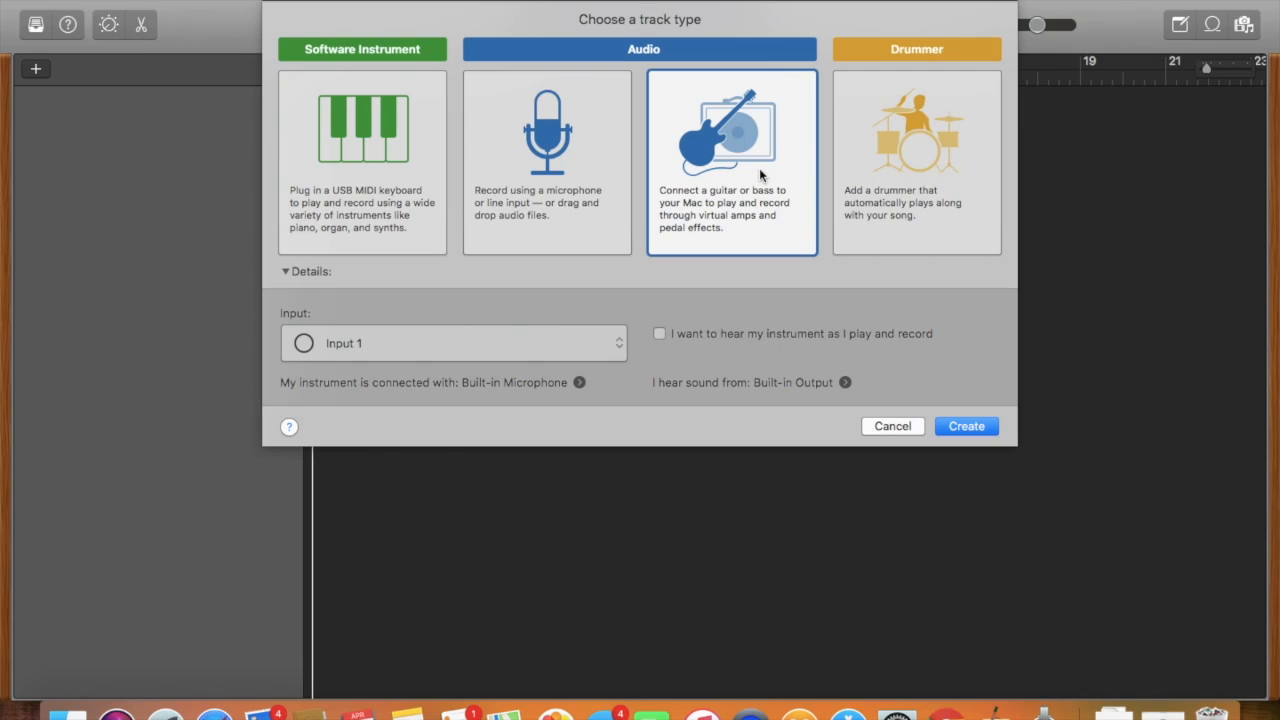
left_click(944, 200)
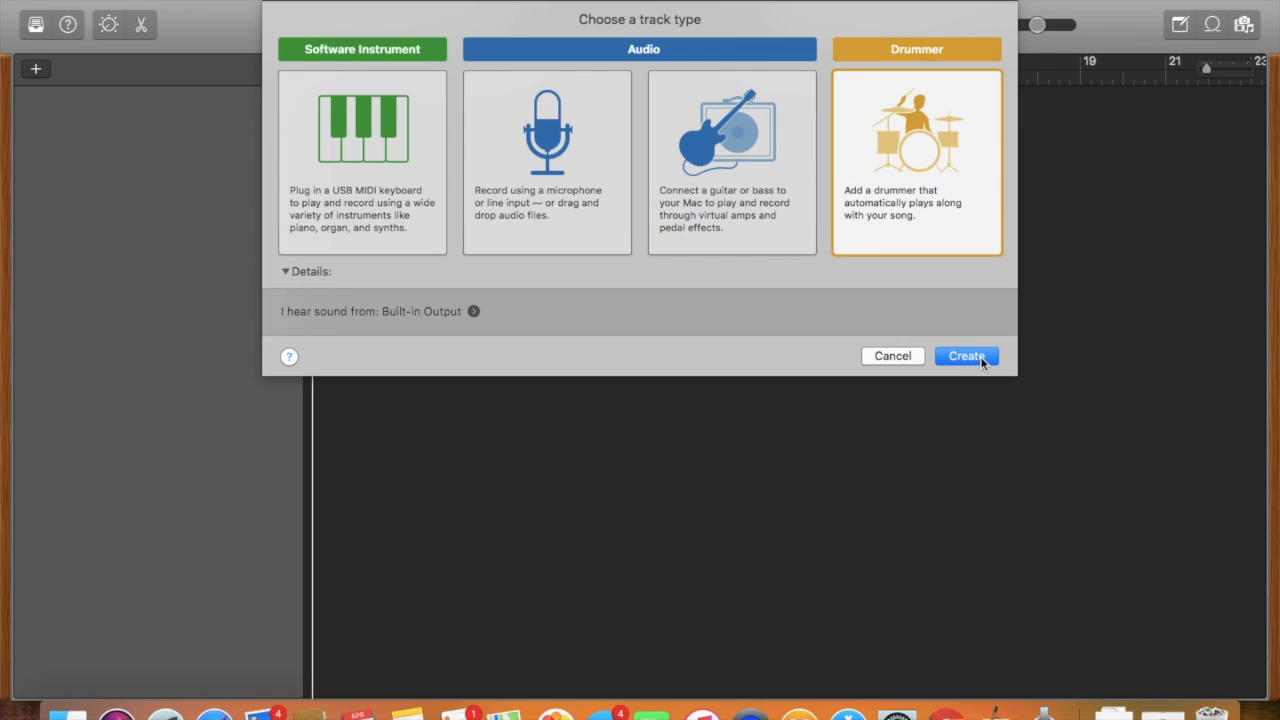
left_click(966, 356)
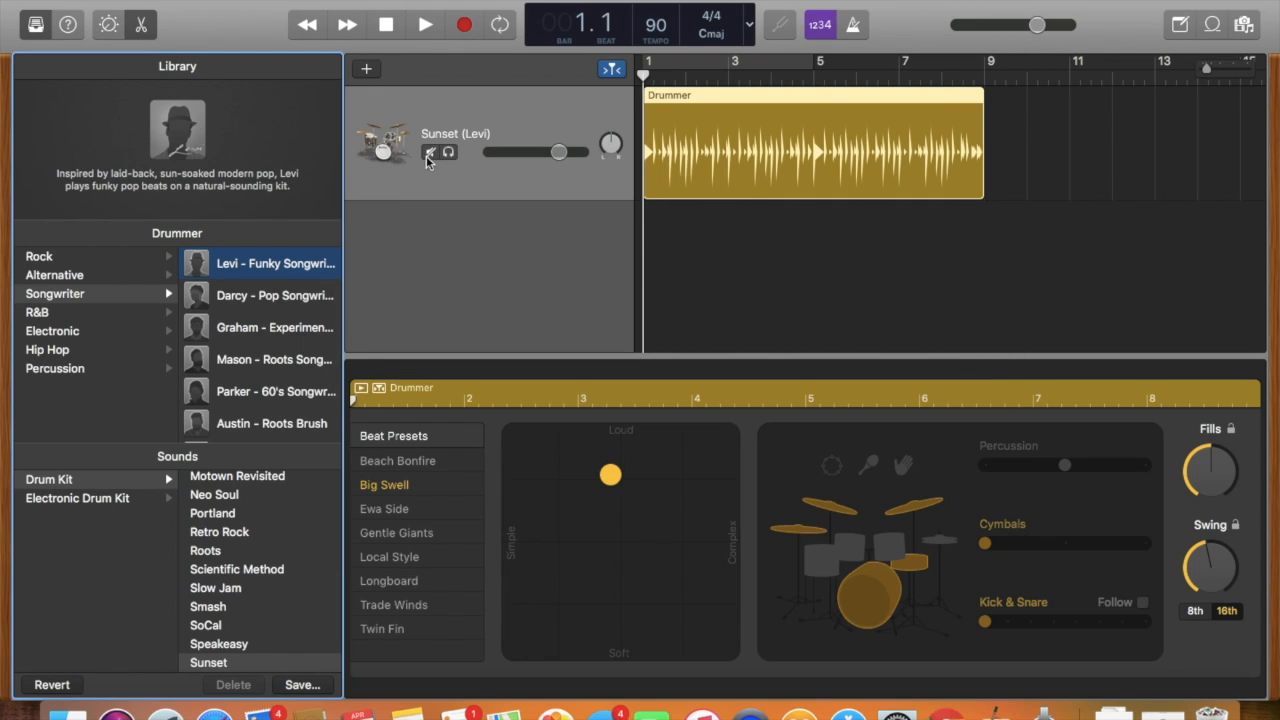
Browse the available drummers in each genre of the Library, from Rock through Percussion.
left_click(154, 257)
left_click(157, 276)
left_click(156, 312)
left_click(67, 364)
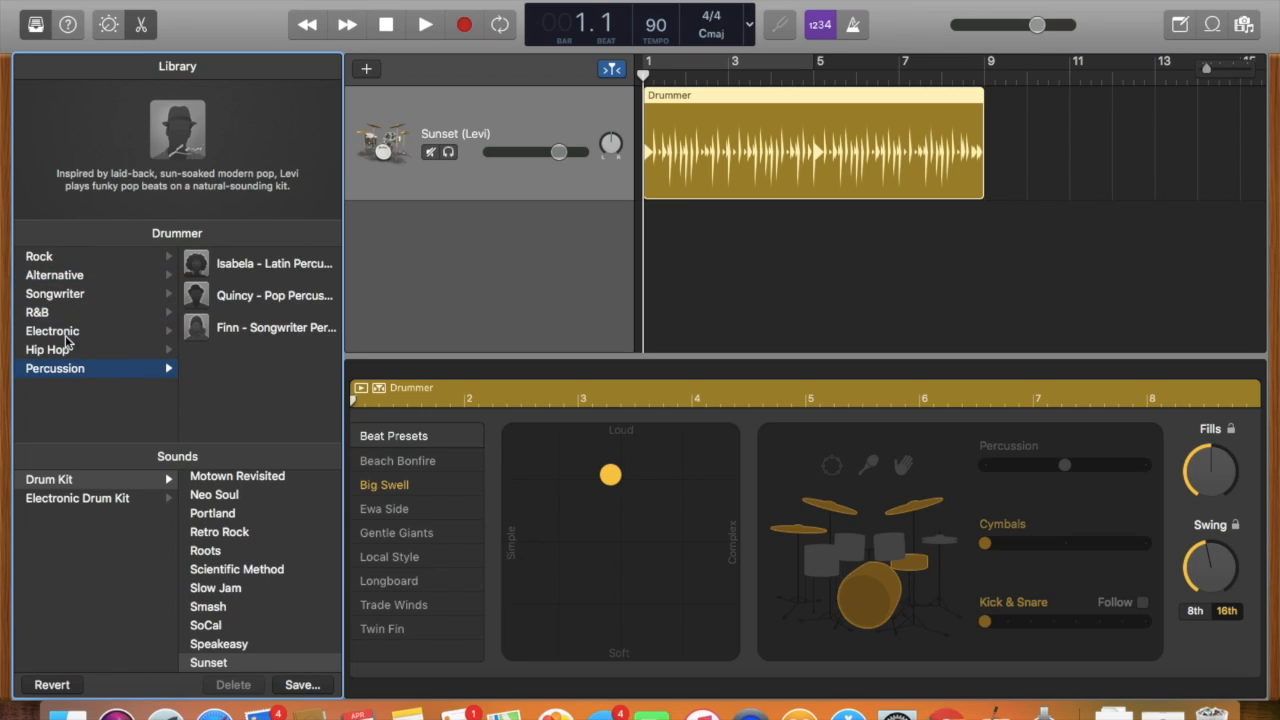
left_click(70, 262)
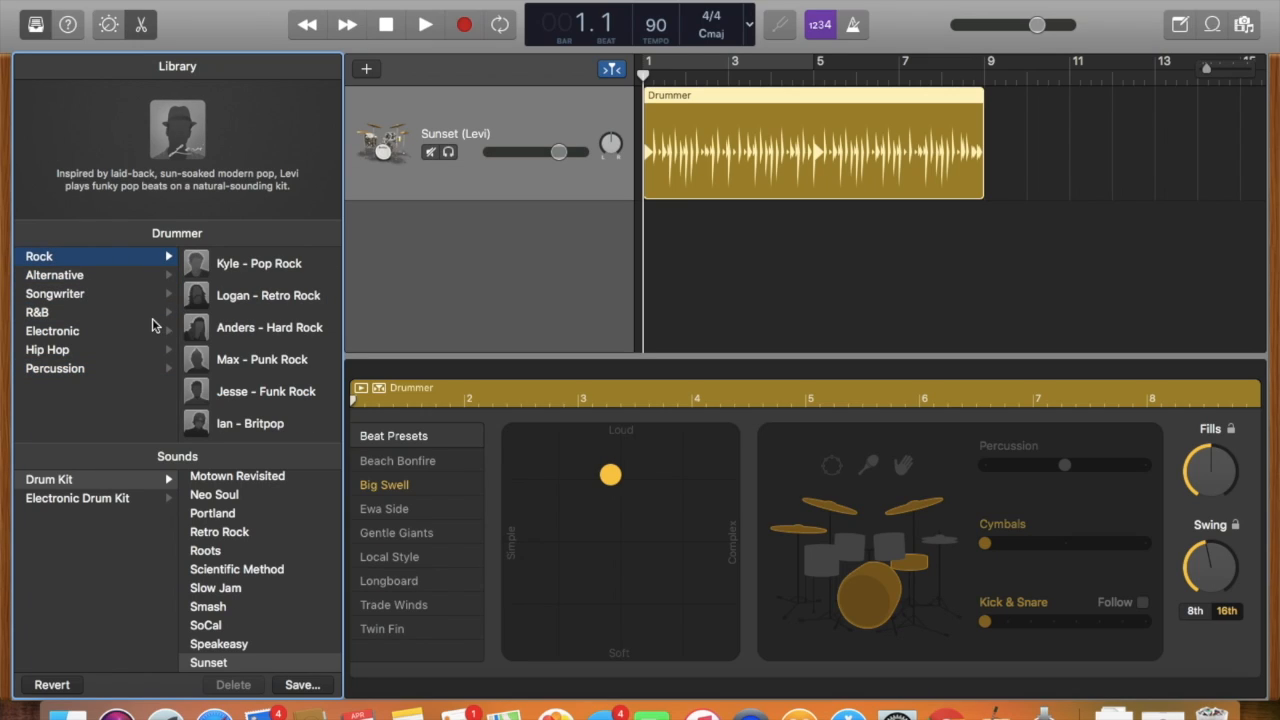
left_click(88, 277)
left_click(76, 297)
left_click(78, 314)
left_click(81, 333)
left_click(80, 350)
left_click(73, 370)
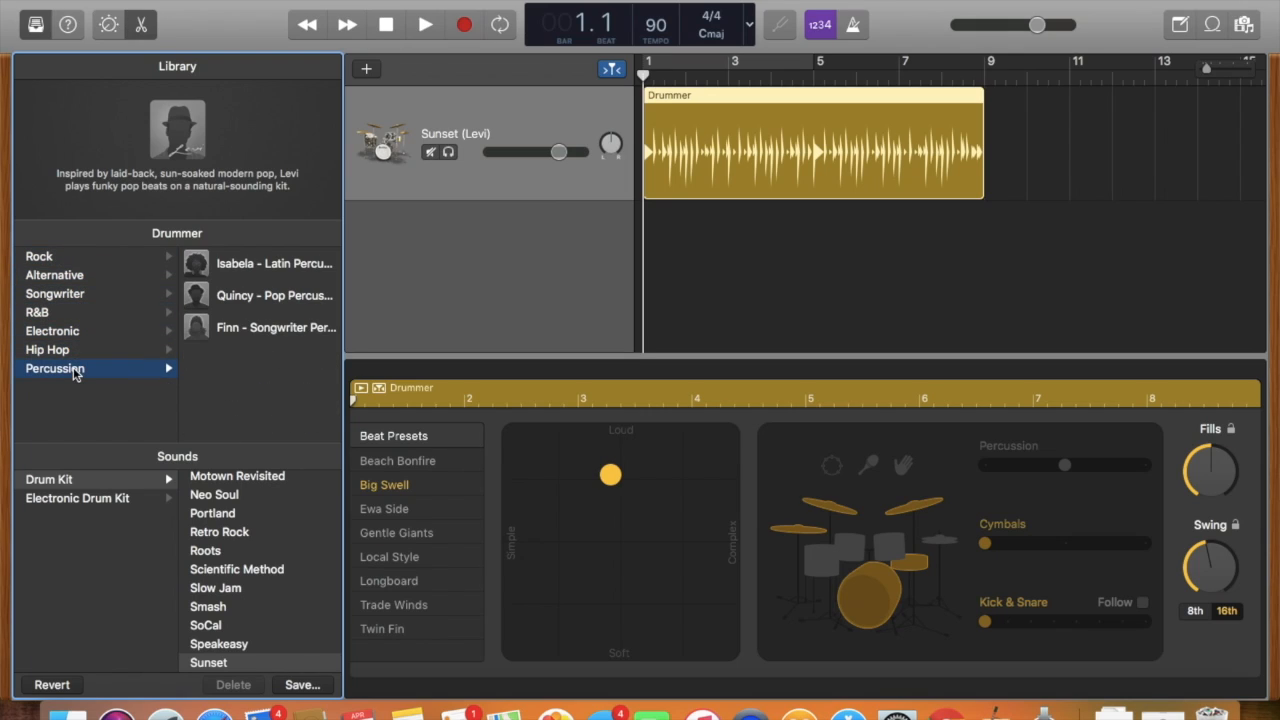
Change the track's drummer to Kyle - Pop Rock from the Rock genre and play the beat briefly.
left_click(60, 259)
left_click(258, 264)
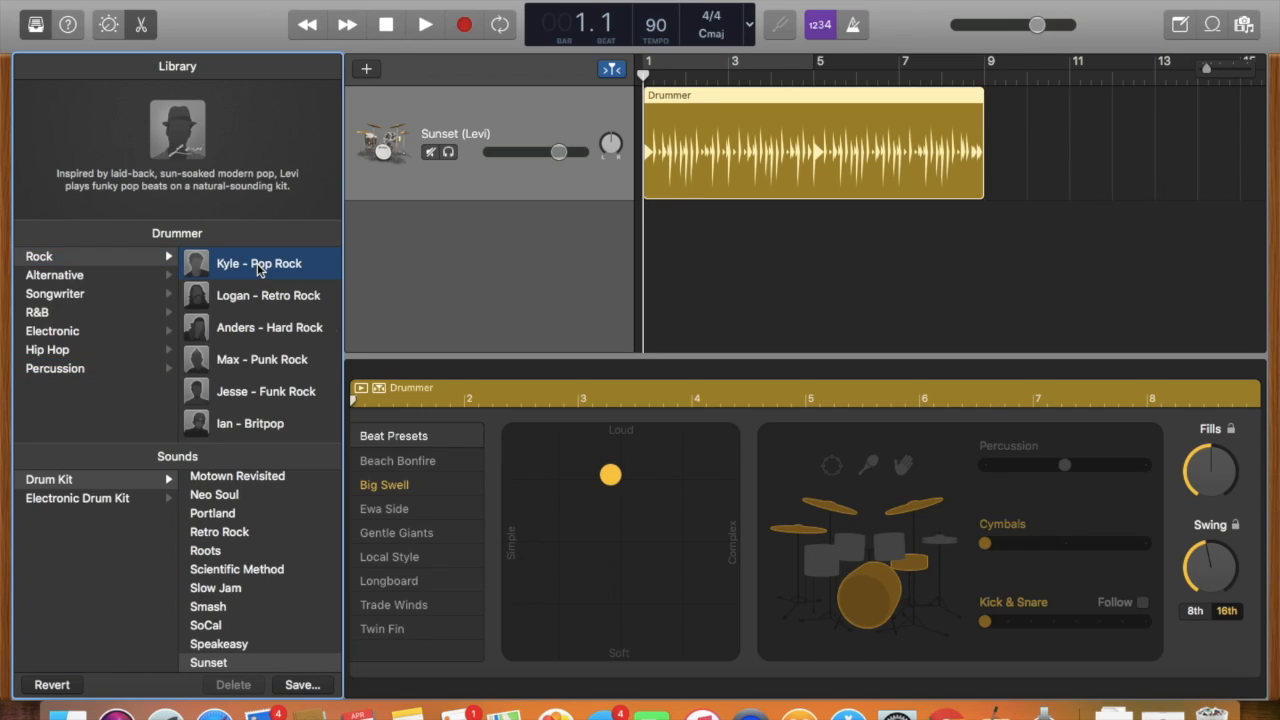
key("XF86AudioRaiseVolume")
key("XF86AudioRaiseVolume")
key("XF86AudioRaiseVolume")
key("XF86AudioRaiseVolume")
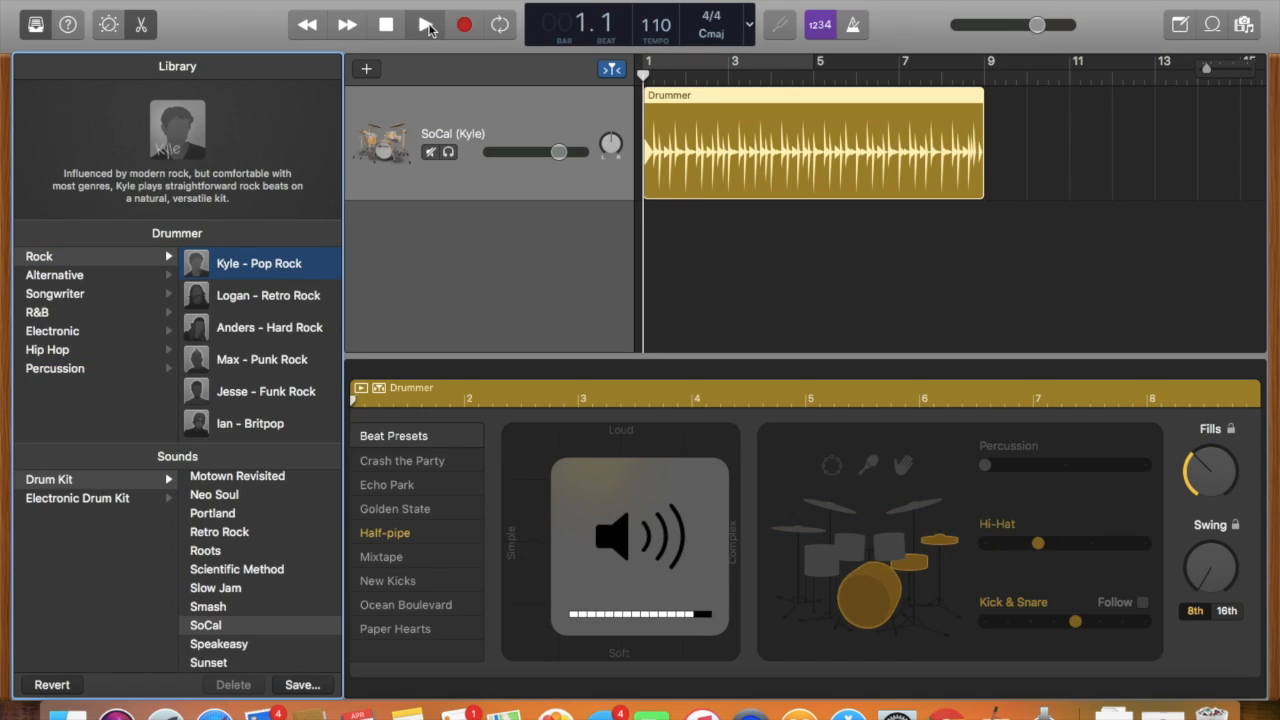
left_click(426, 25)
key("XF86AudioLowerVolume")
key("XF86AudioLowerVolume")
key("XF86AudioLowerVolume")
key("XF86AudioLowerVolume")
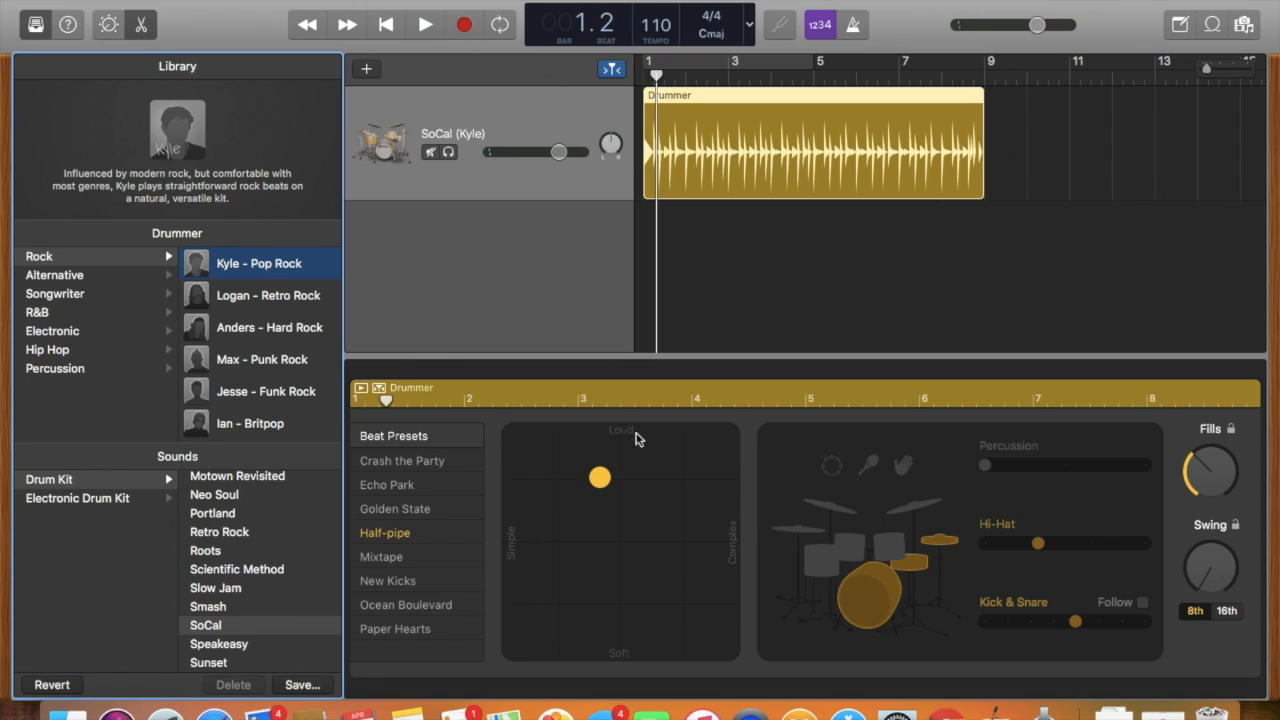
Move the drummer's pattern to the fully complex side, try adding percussion and taking it out again, and close the drummer editor.
left_click_drag(596, 484, 753, 501)
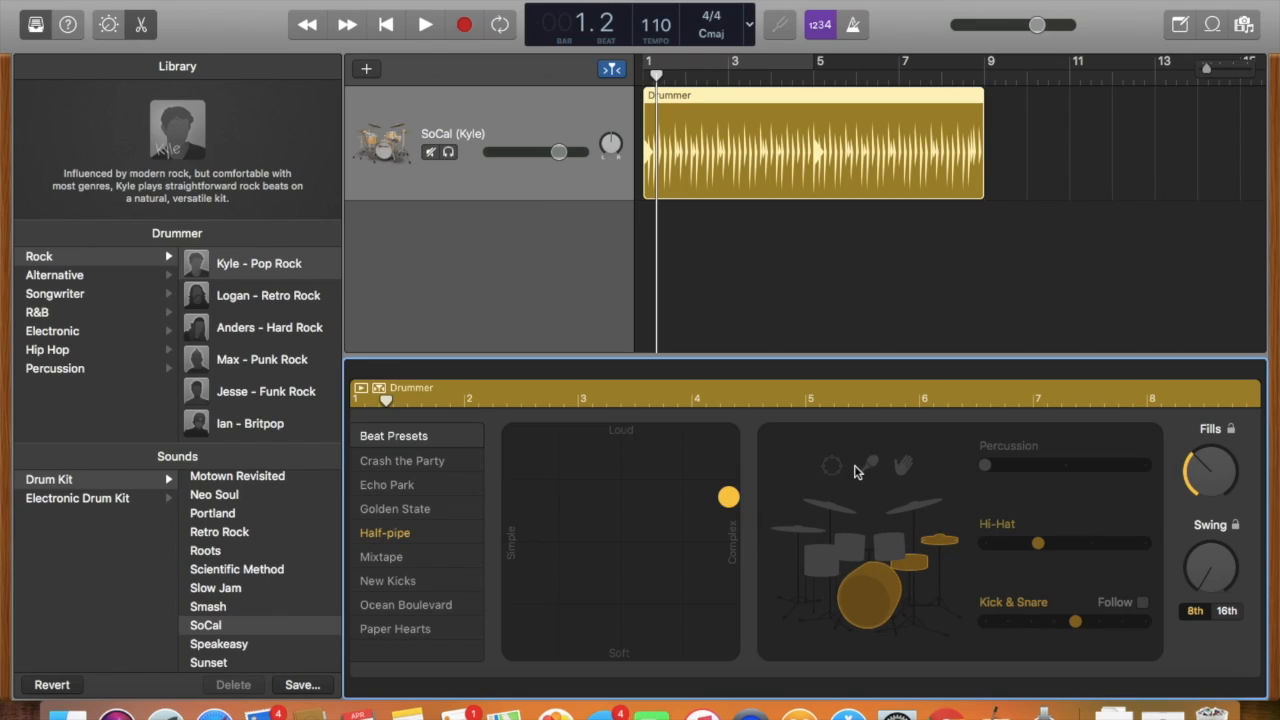
left_click(1063, 466)
left_click_drag(1055, 472, 980, 468)
key("e")
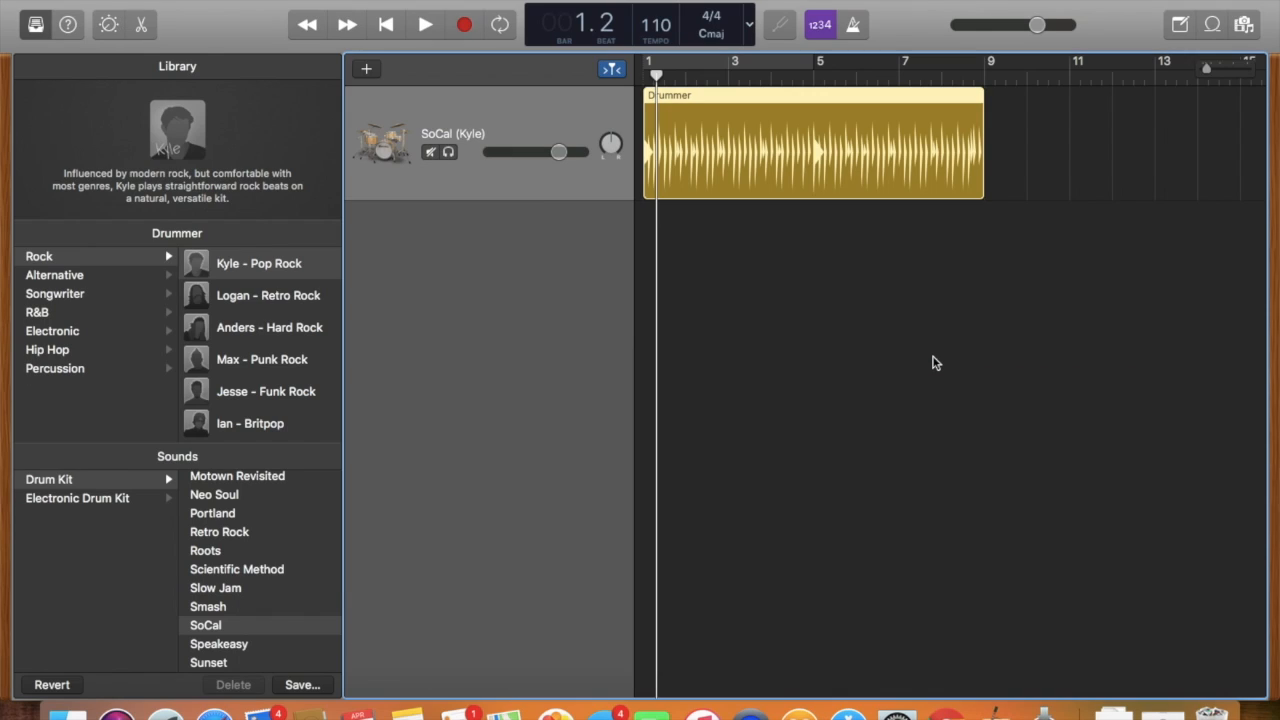
Open the loop browser and preview several loops, including 60s Shuffle Fill 07 and 70s Electric Piano 08.
left_click(1213, 26)
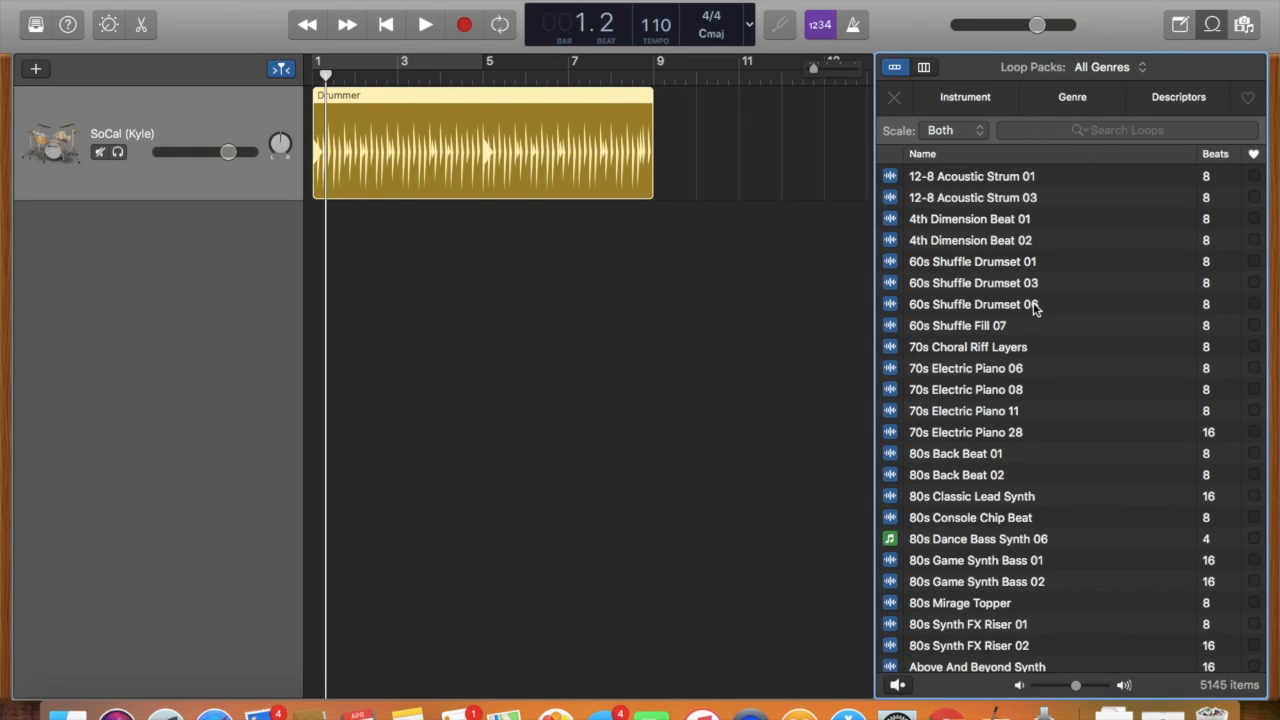
left_click(960, 334)
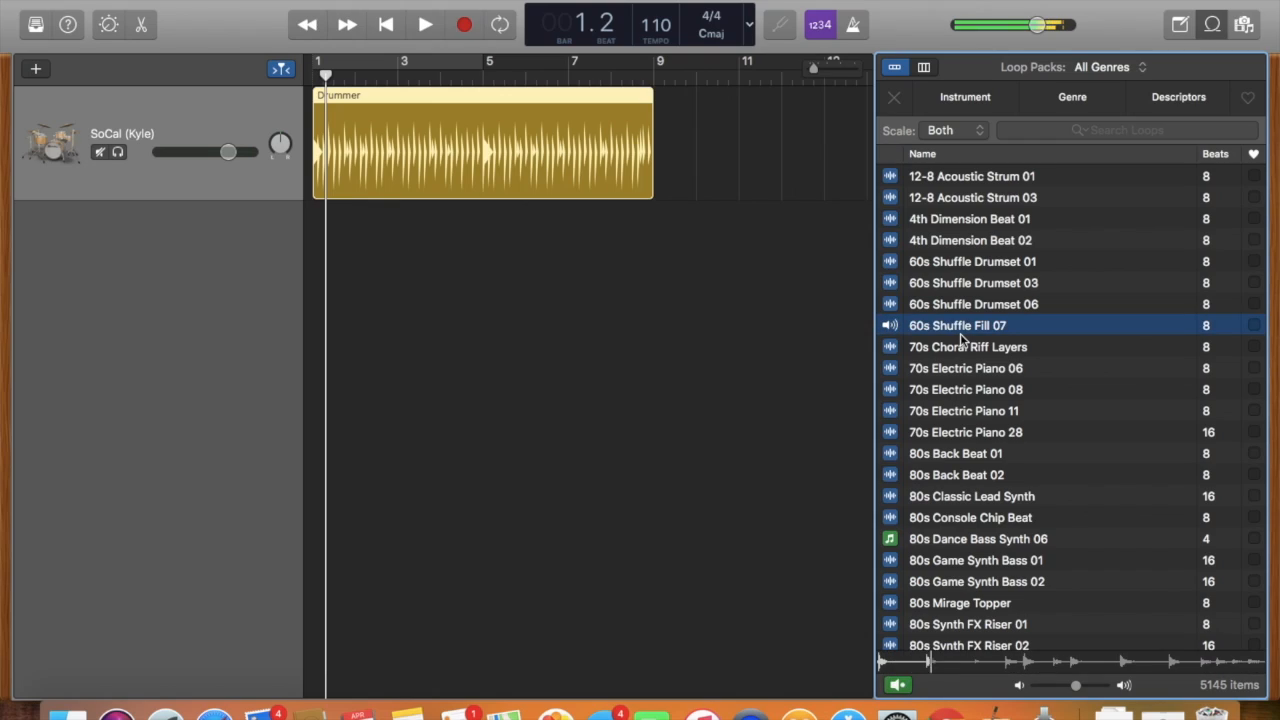
left_click(959, 358)
left_click(976, 390)
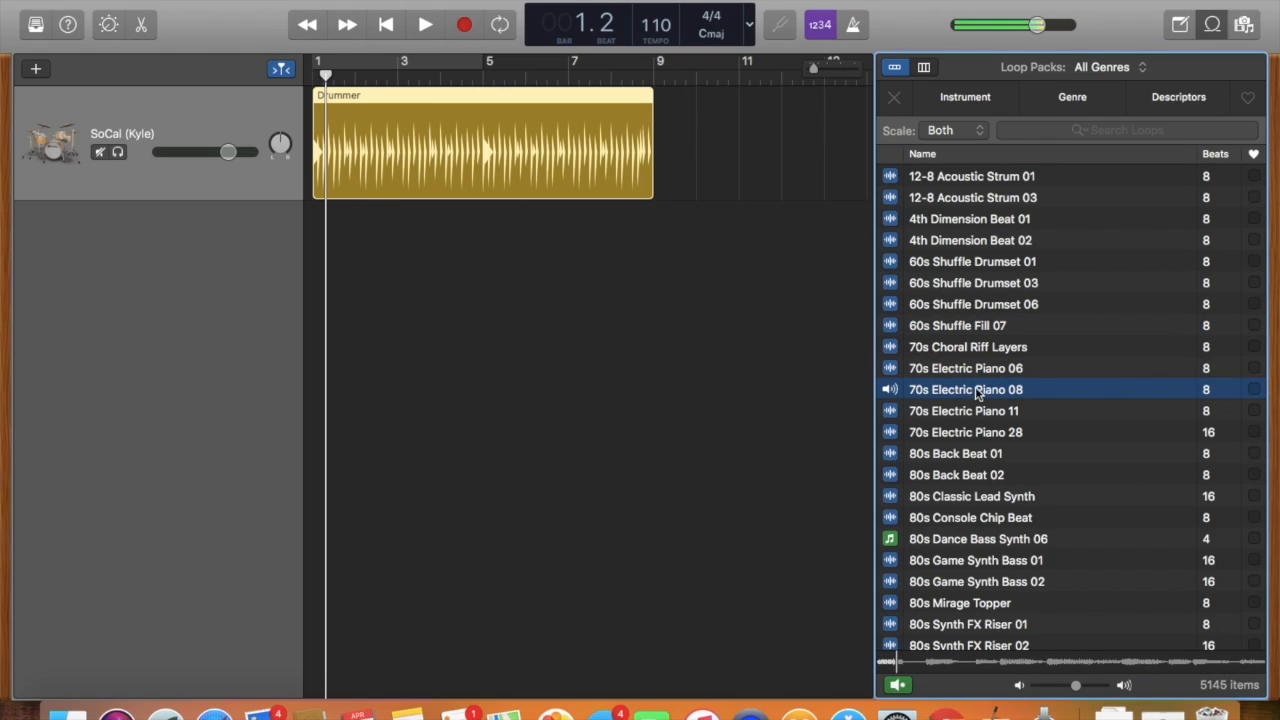
left_click(976, 390)
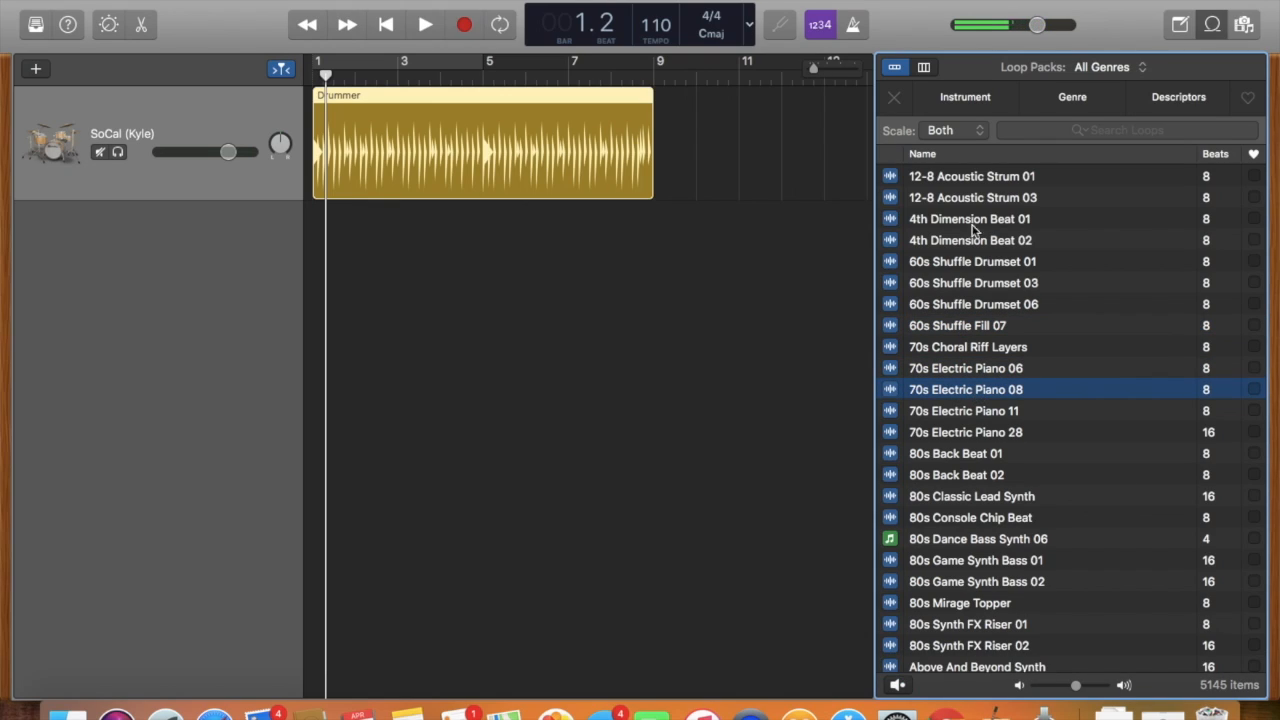
Filter the loops by the Elec Piano instrument, preview Ambition Electric Piano and clear the filter.
left_click(960, 98)
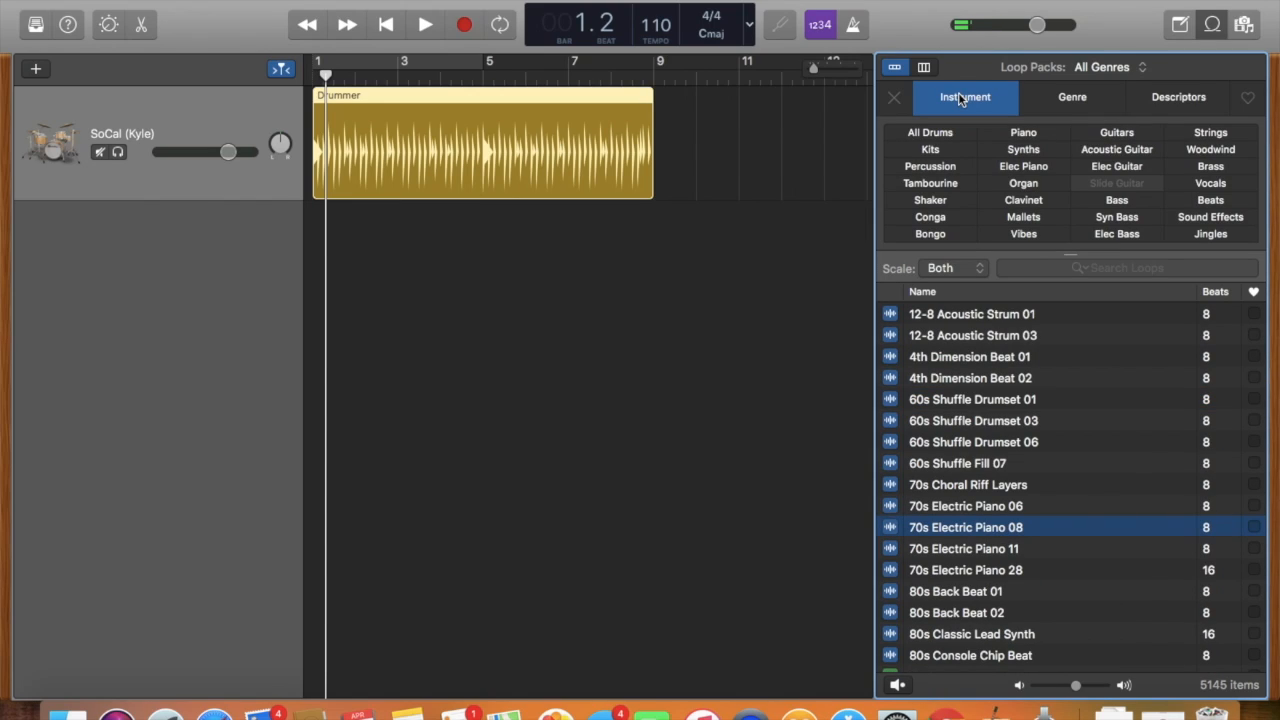
left_click(958, 98)
left_click(956, 100)
left_click(1022, 166)
left_click(1037, 421)
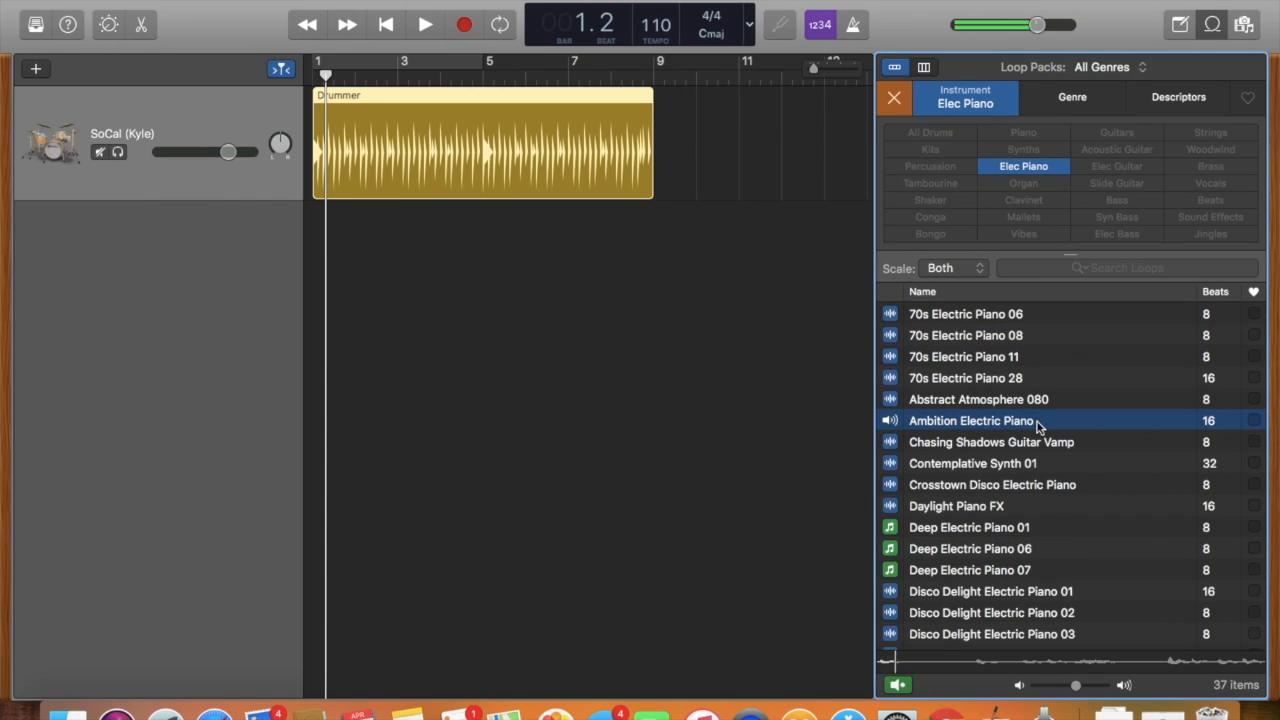
left_click(940, 103)
left_click(894, 97)
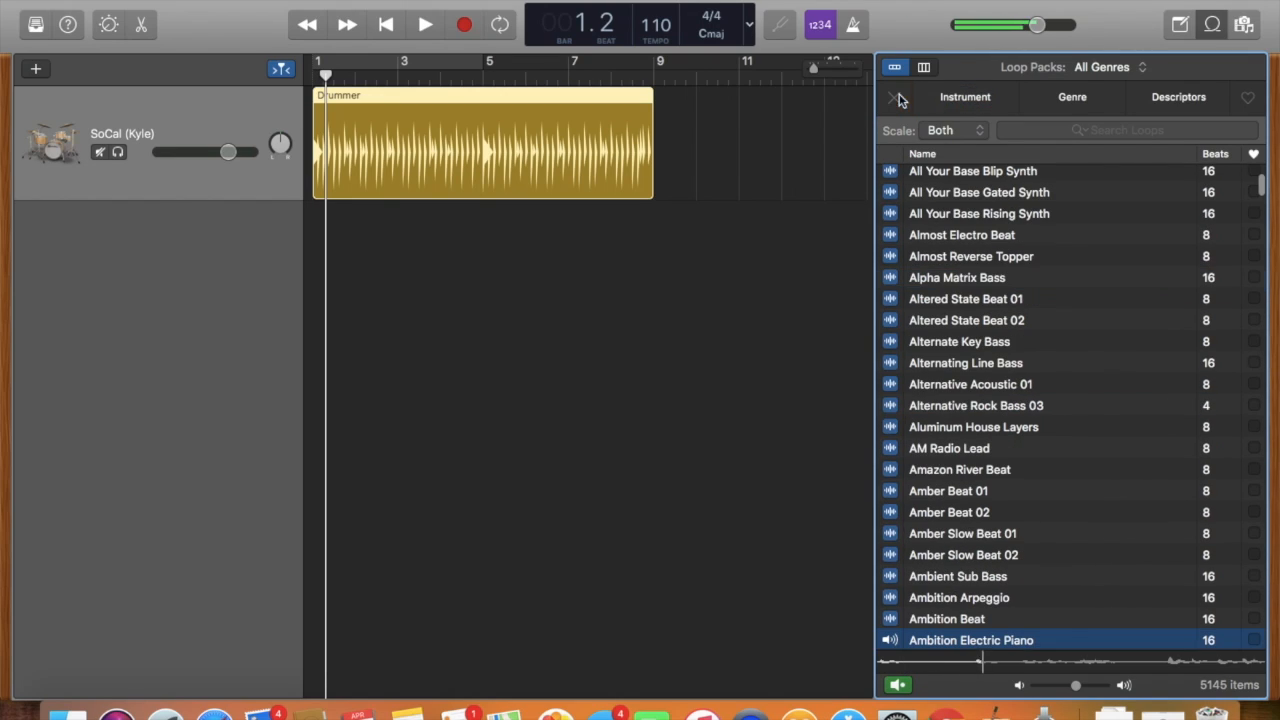
Filter the loops by the Rock/Blues genre, preview Graham - Big Bang and clear the filter.
left_click(1062, 100)
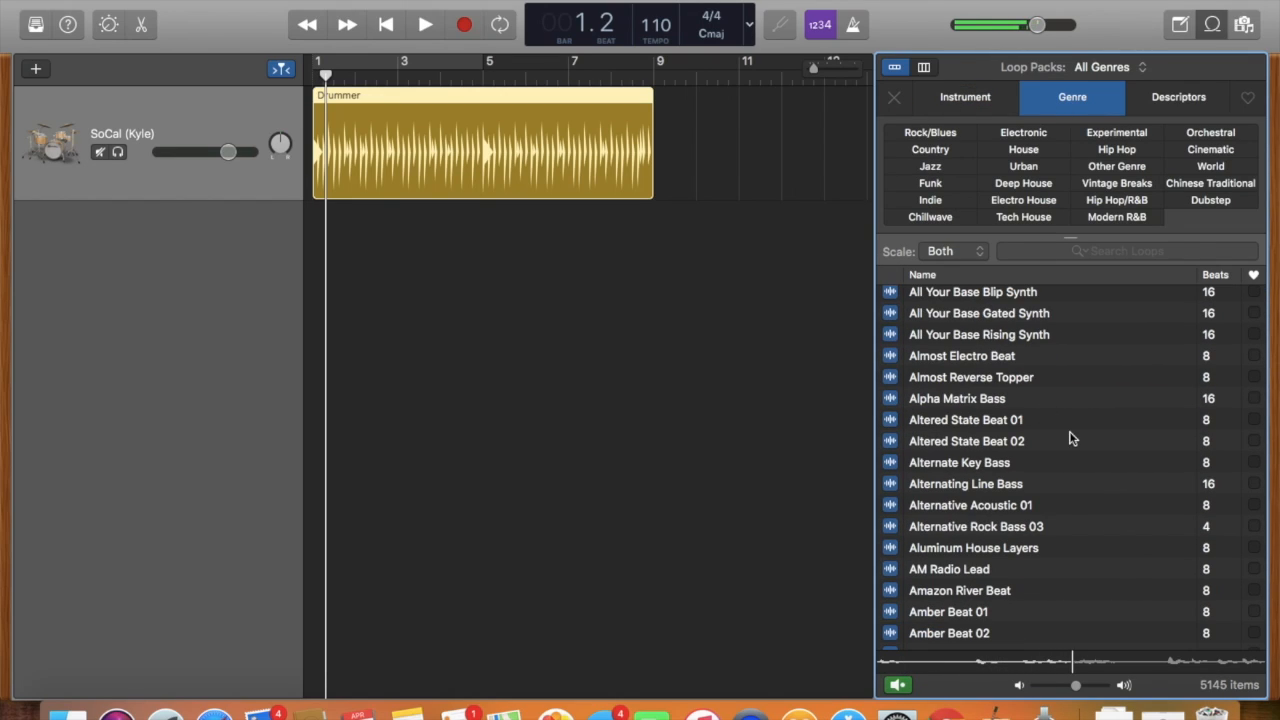
left_click(945, 140)
left_click(988, 424)
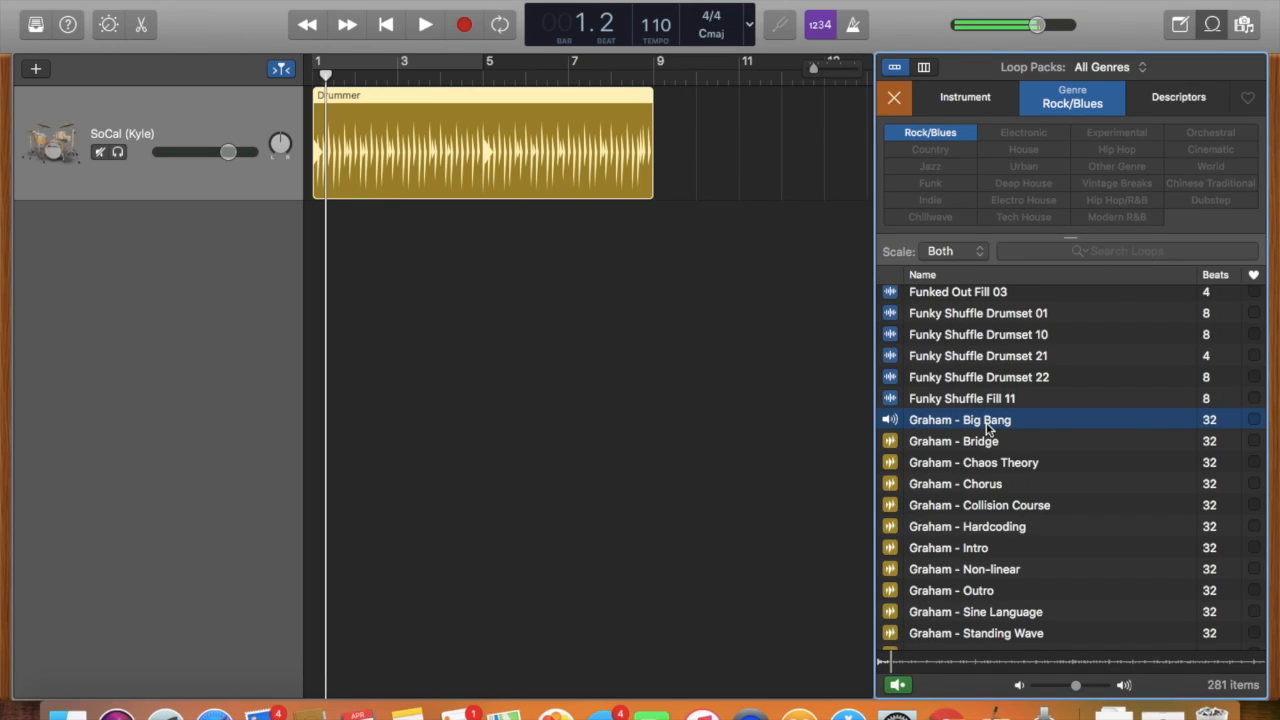
left_click(989, 426)
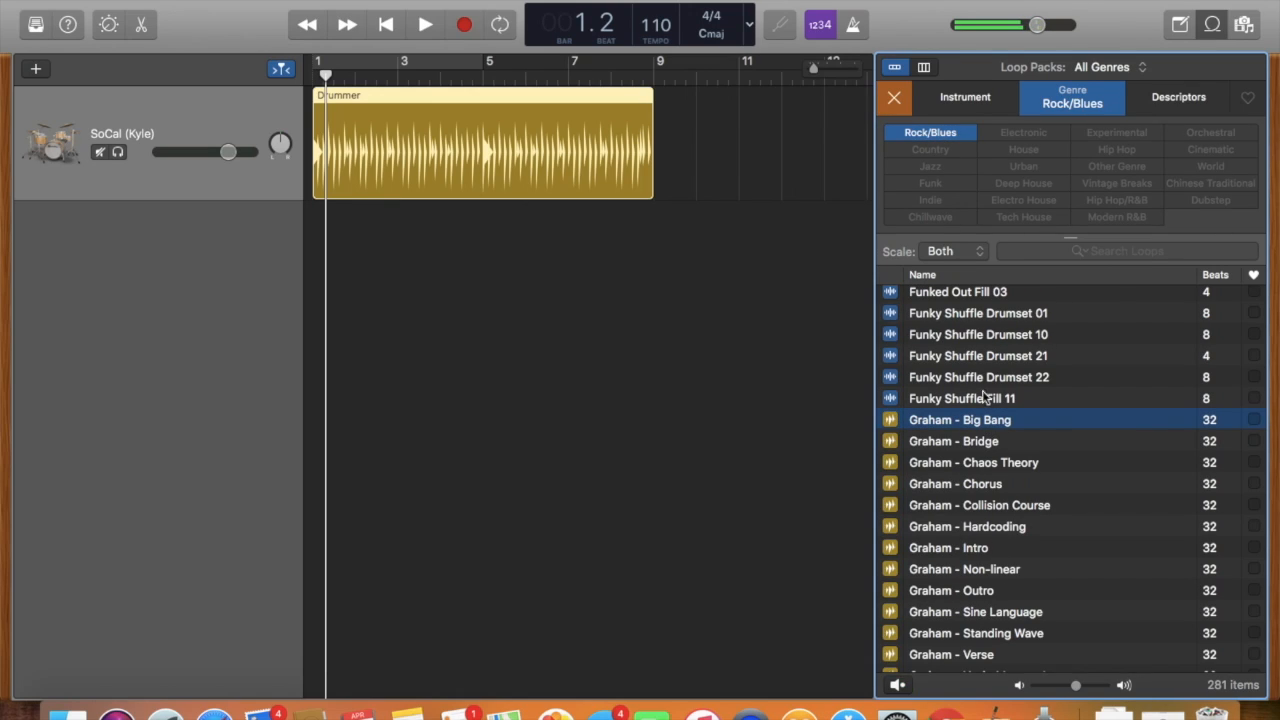
left_click(904, 106)
Filter the loops by the Ensemble and Dry descriptors, preview Brazilian Cavaquinho 01 and clear the descriptors.
left_click(1205, 106)
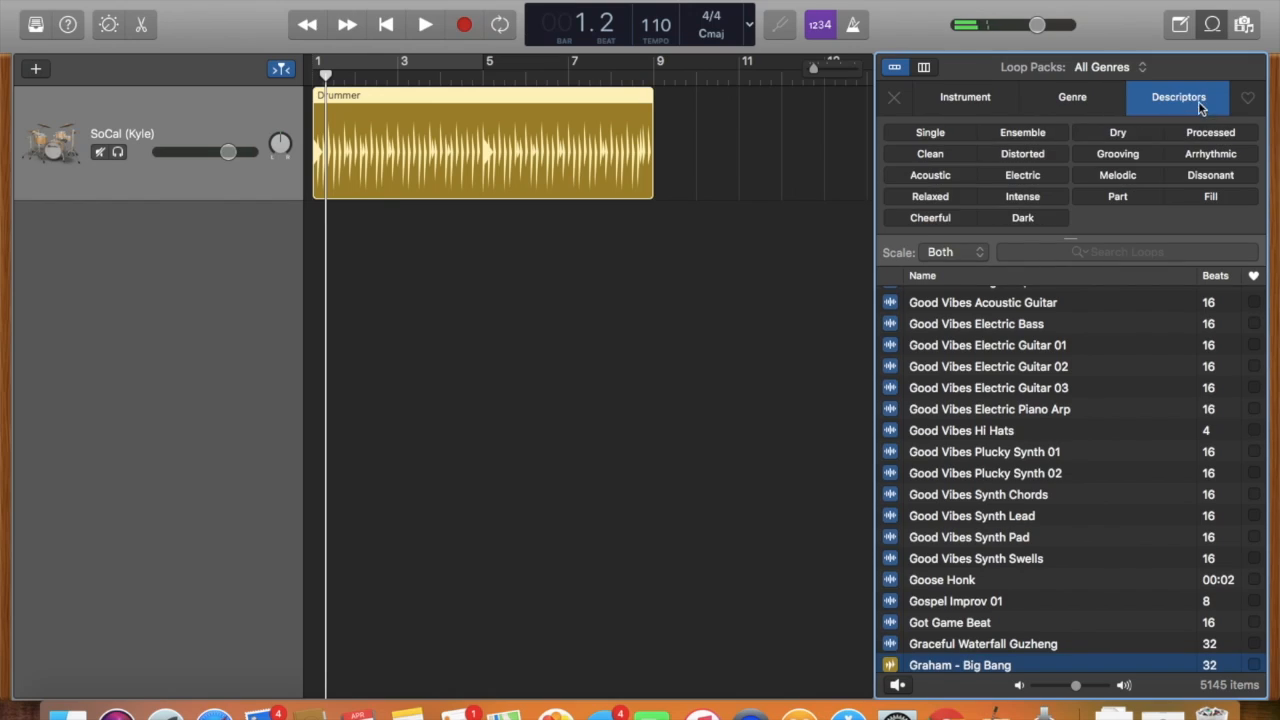
left_click(1036, 137)
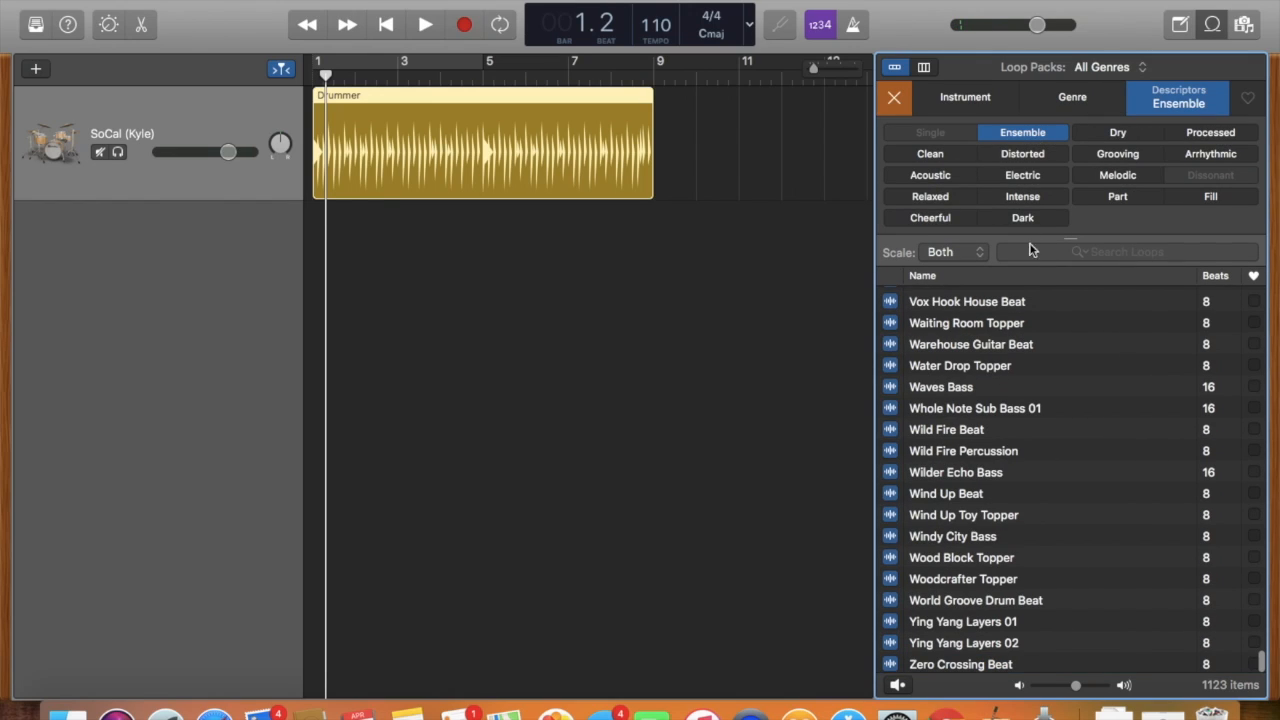
left_click(1072, 362)
left_click(1112, 132)
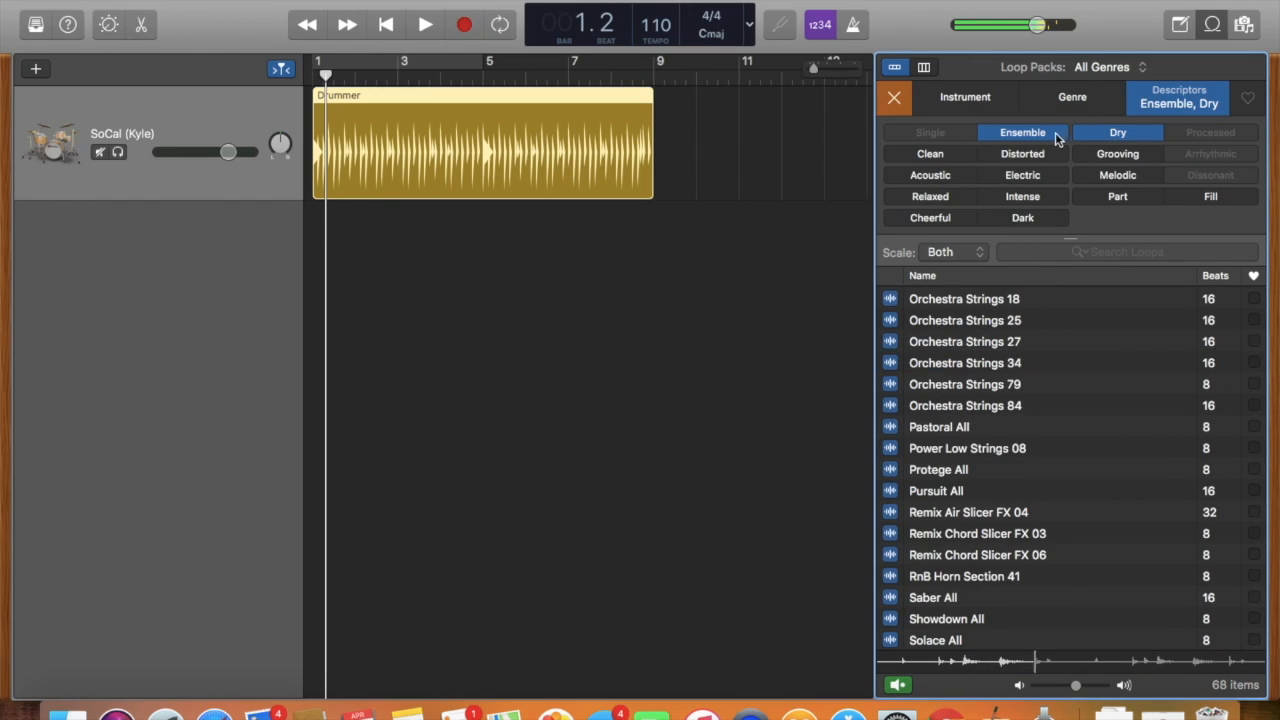
left_click(1050, 133)
left_click(1057, 446)
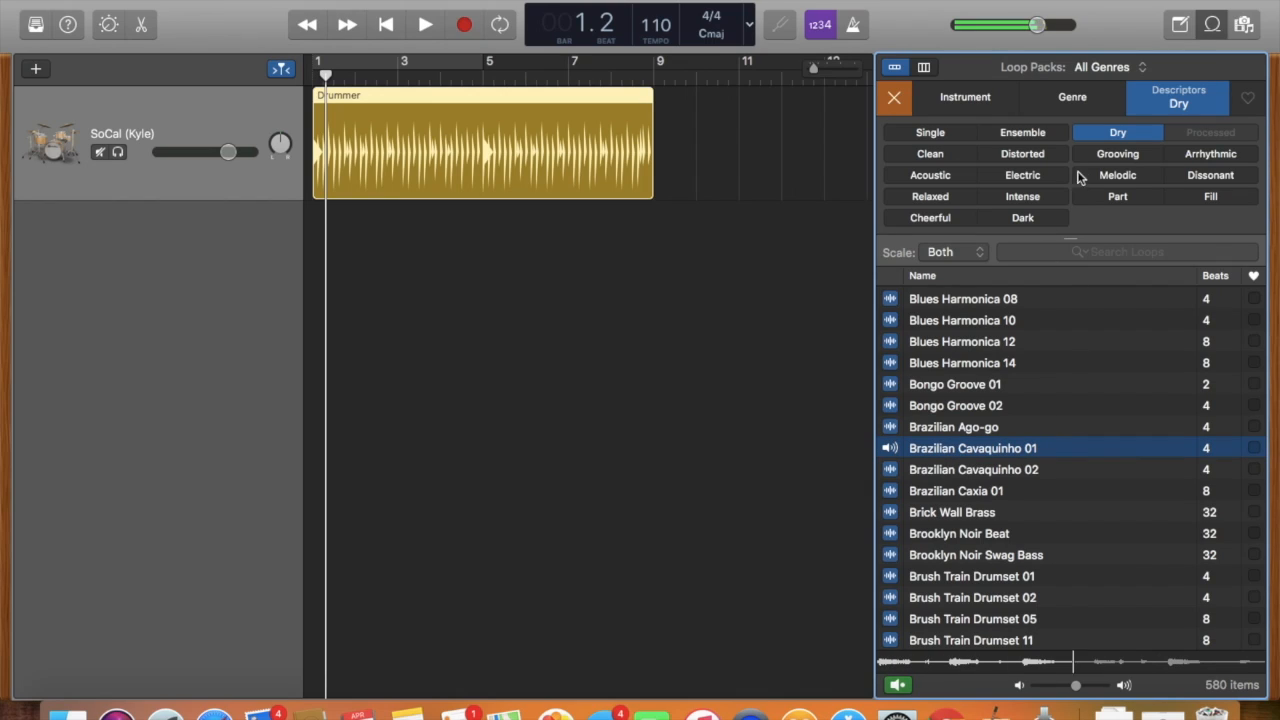
left_click(1105, 132)
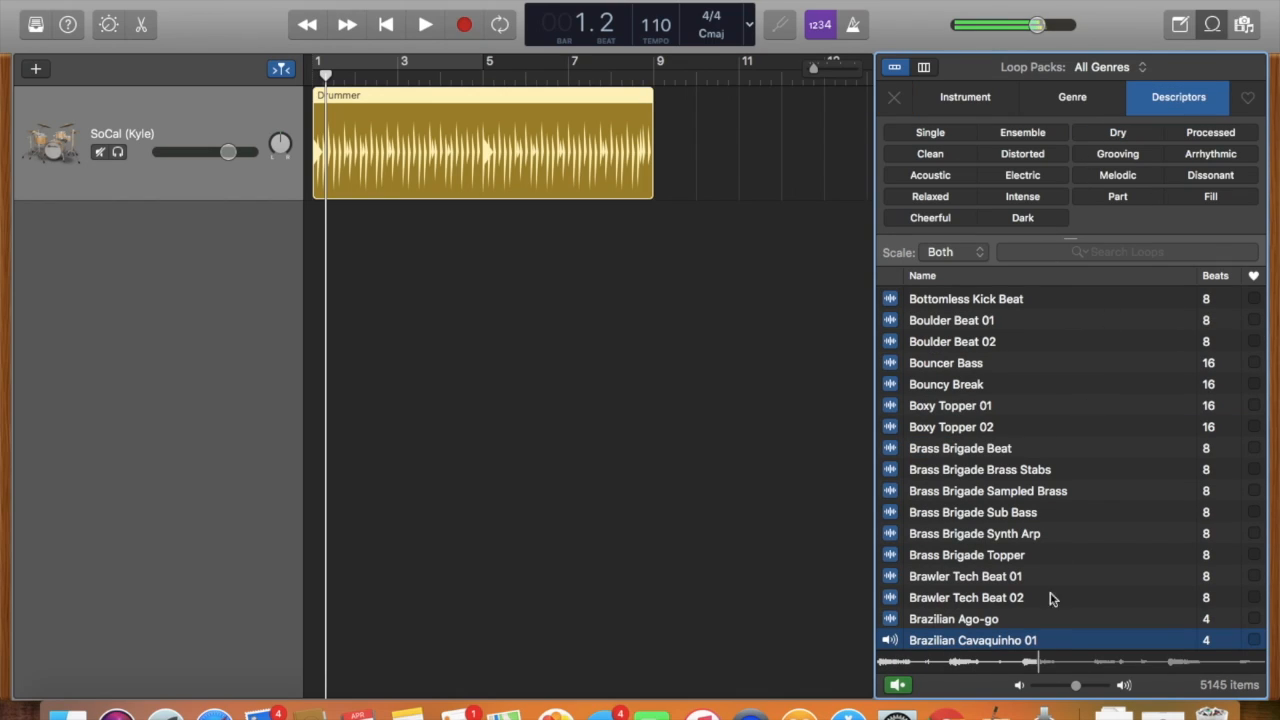
left_click(995, 640)
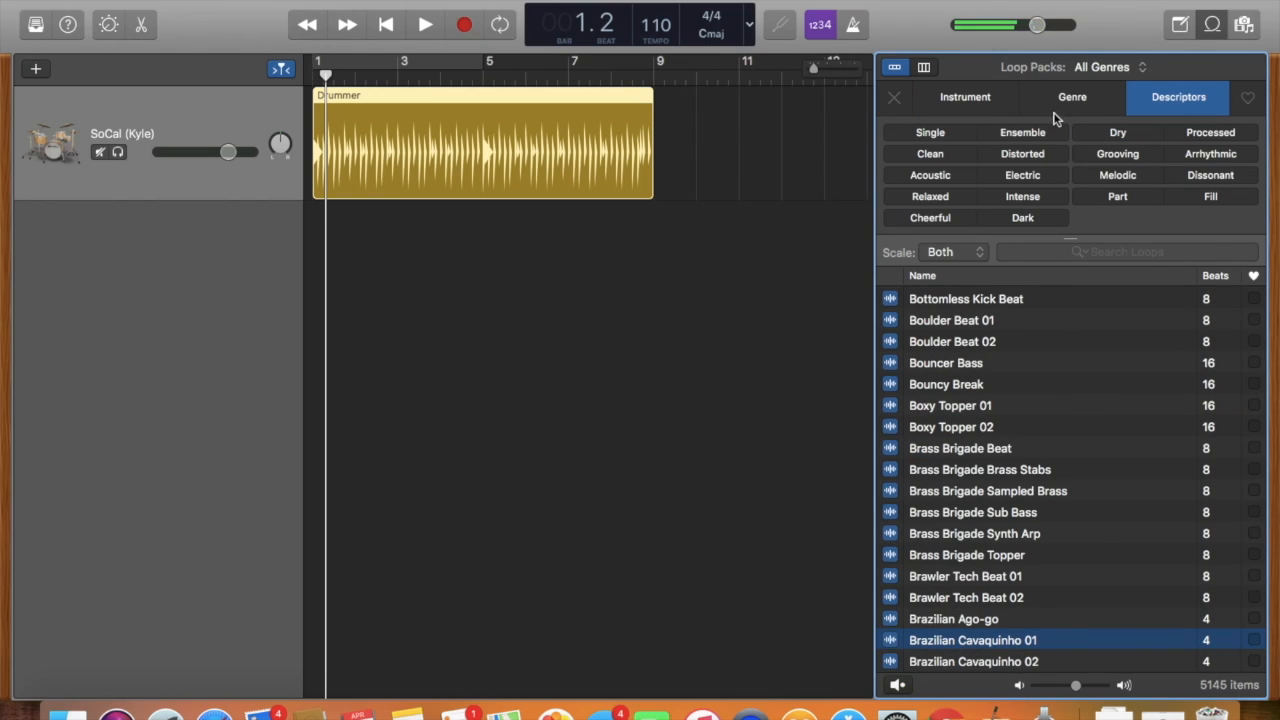
Filter the loops by Single, Rock/Blues and Percussion together, preview Quincy - Claps and clear all the filters.
left_click(930, 132)
left_click(1090, 97)
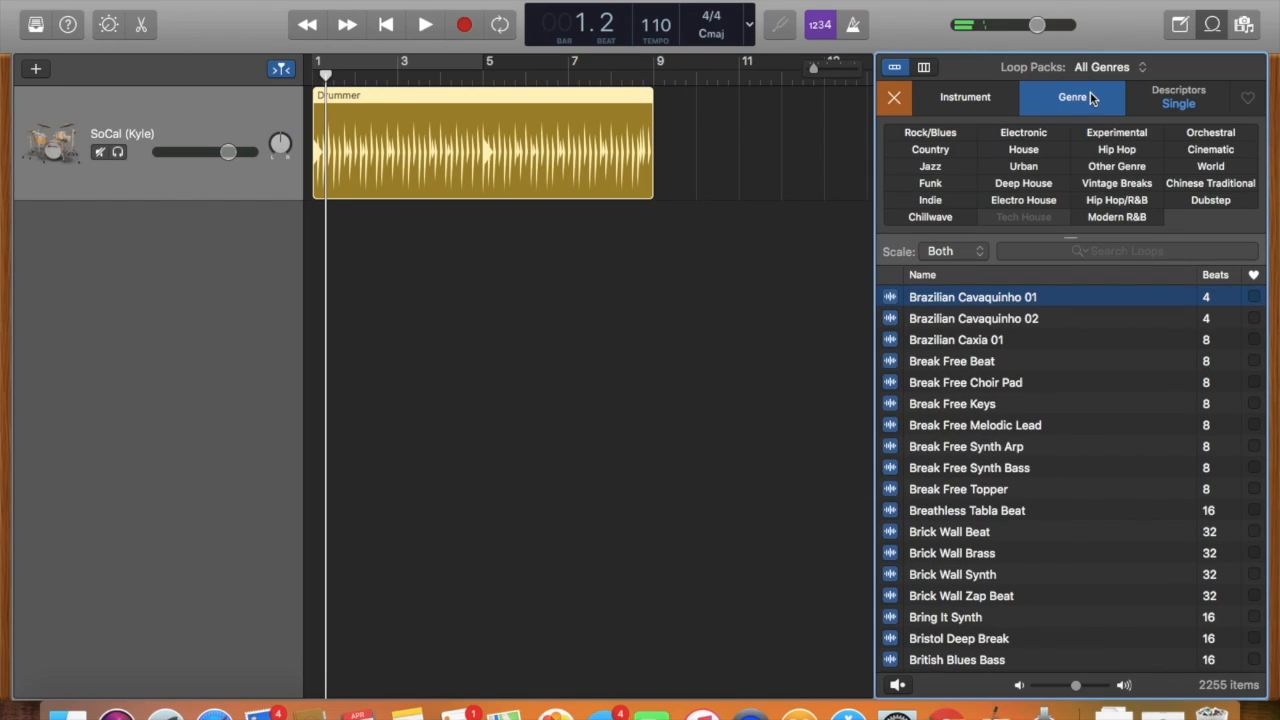
left_click(938, 133)
left_click(958, 102)
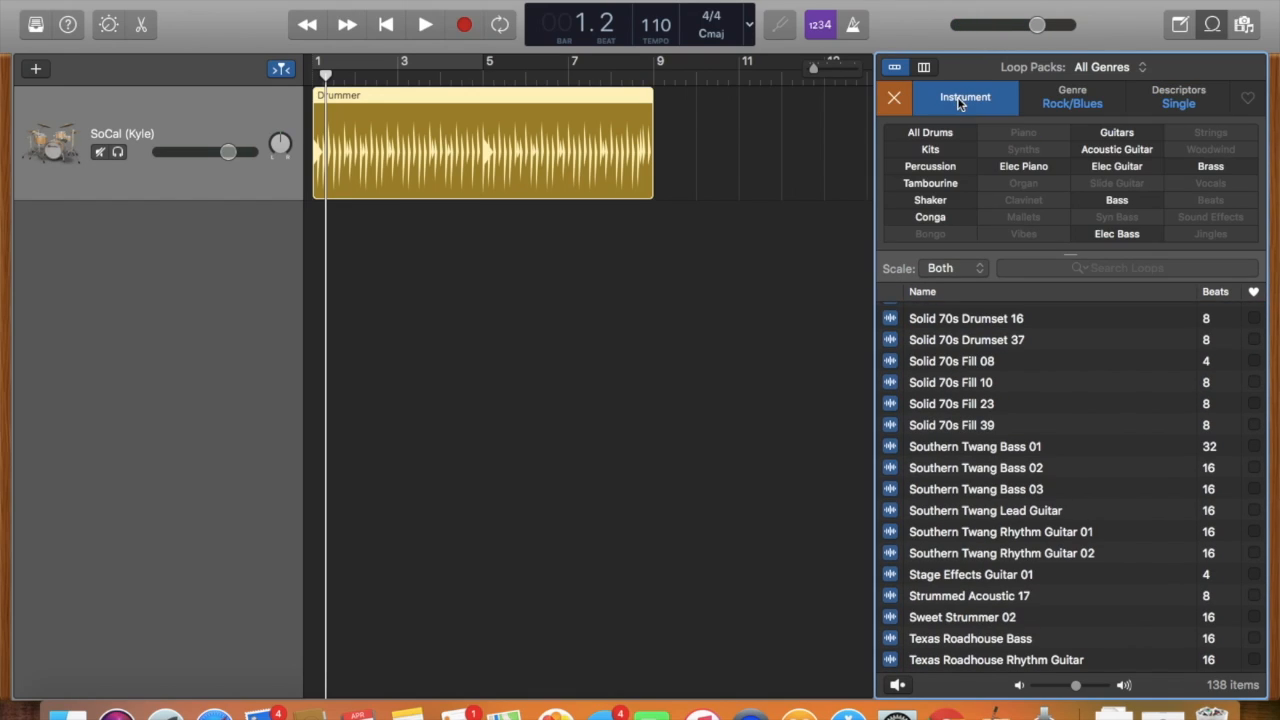
left_click(935, 167)
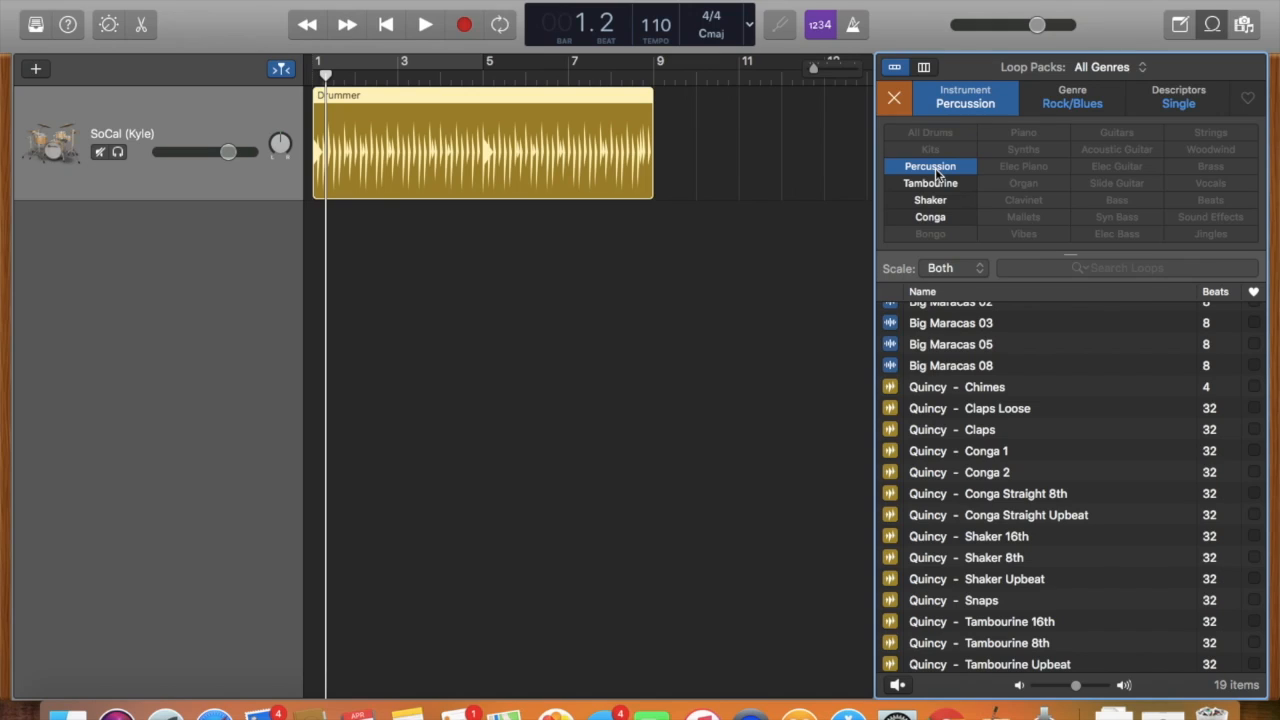
scroll(1000, 478, "up", 1)
left_click(990, 456)
scroll(988, 349, "down", 2)
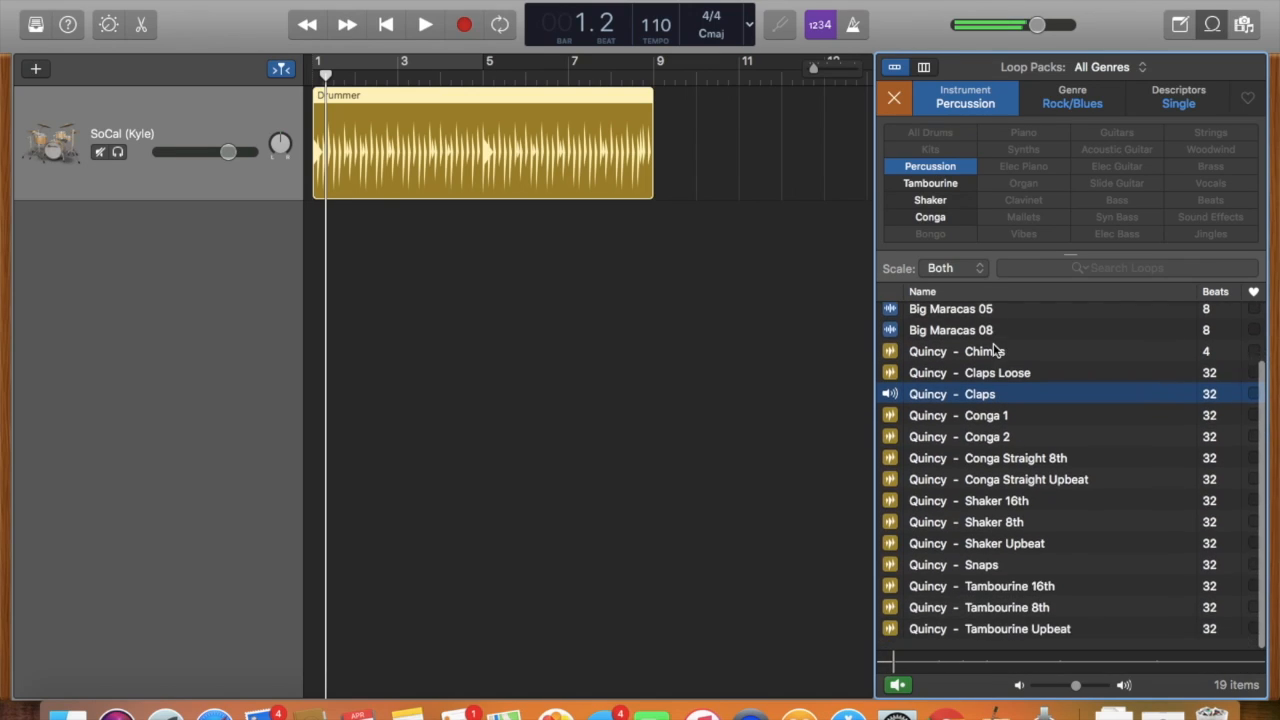
scroll(993, 347, "up", 2)
left_click(894, 97)
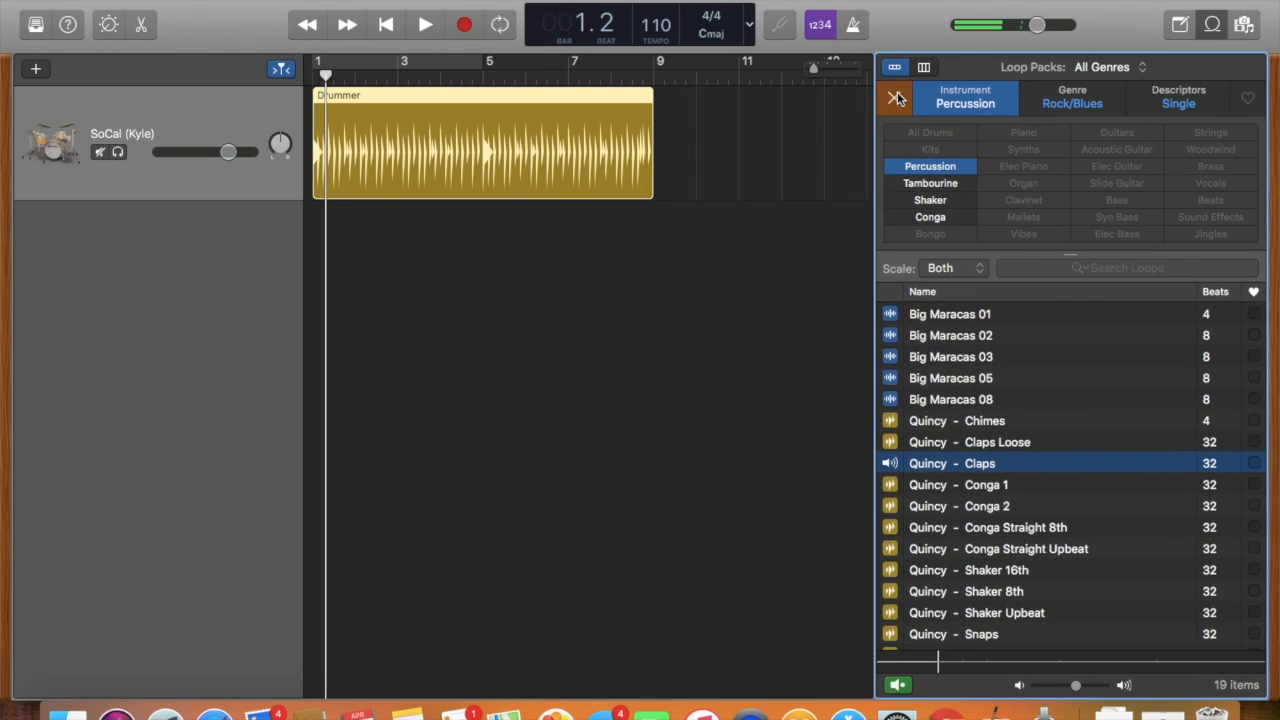
Browse the unfiltered loop list and preview Power Station Arpeggio, adjusting the computer's volume.
left_click(1022, 640)
scroll(1016, 632, "up", 12)
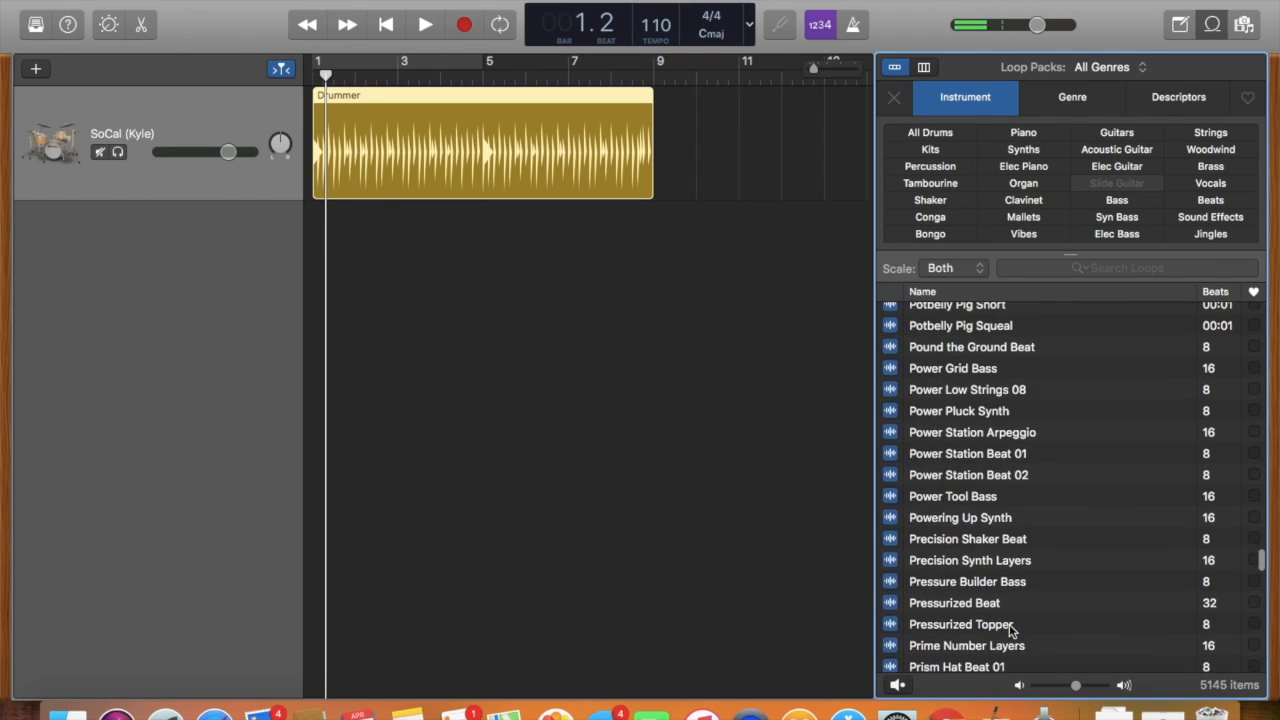
left_click(1006, 492)
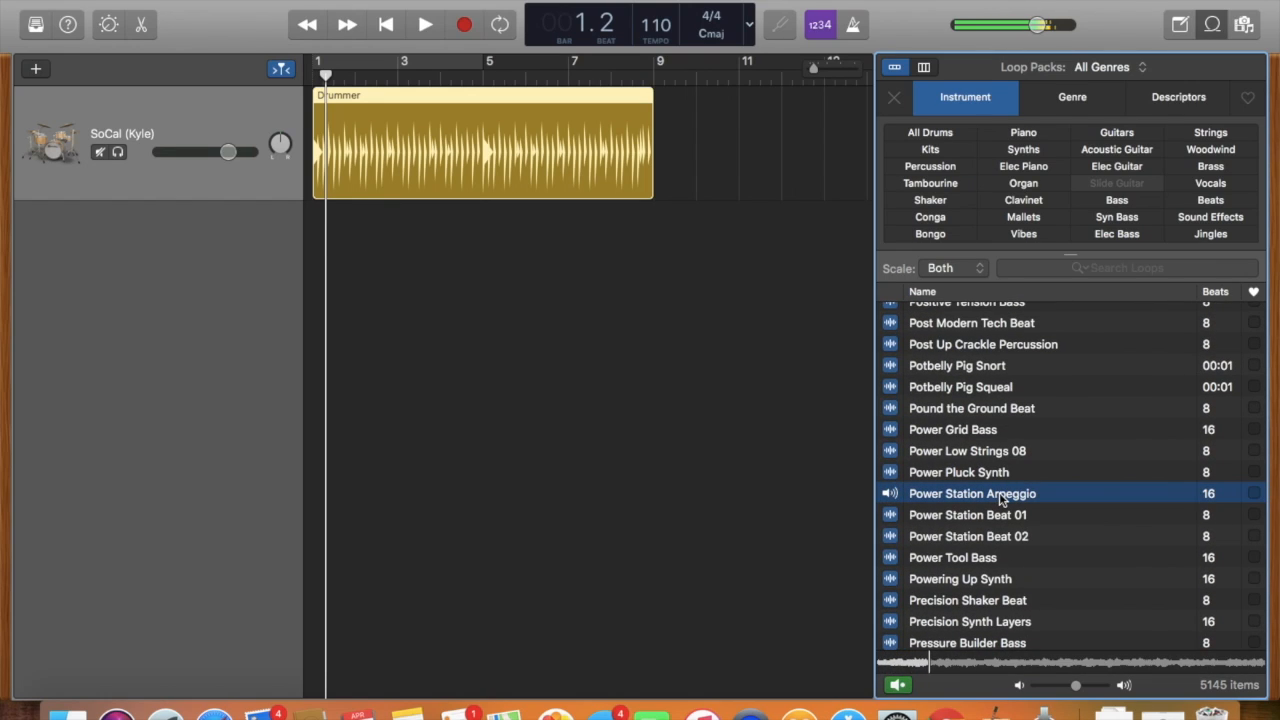
key("XF86AudioRaiseVolume")
key("XF86AudioLowerVolume")
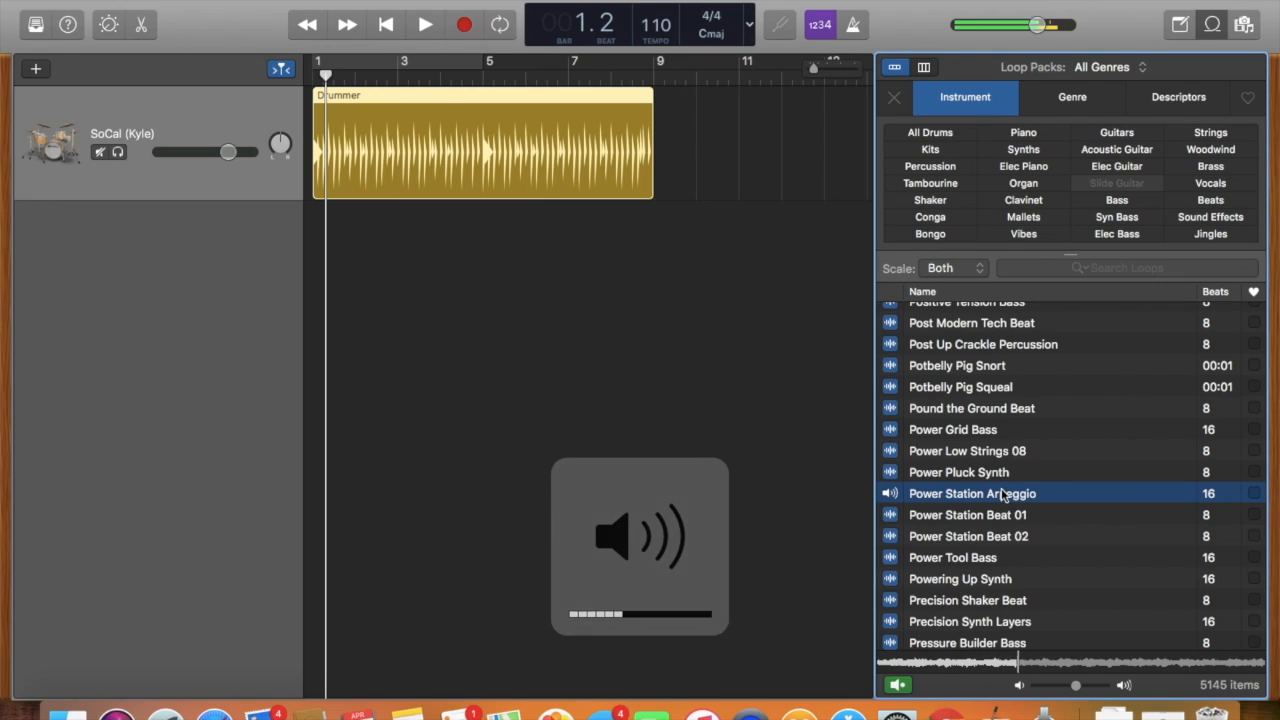
Add Power Station Arpeggio as a new track starting at bar 1 and play it along with the drums.
left_click_drag(999, 496, 401, 303)
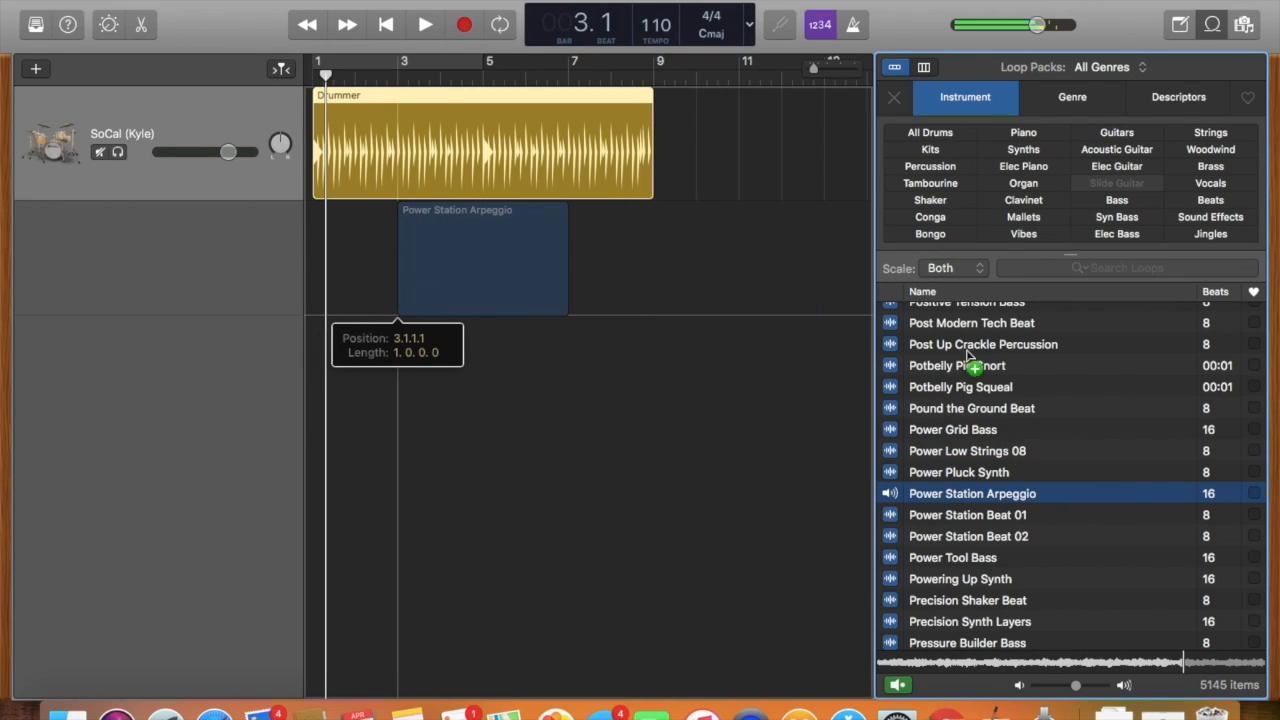
left_click(497, 277)
left_click_drag(497, 277, 411, 278)
left_click(386, 24)
left_click(423, 25)
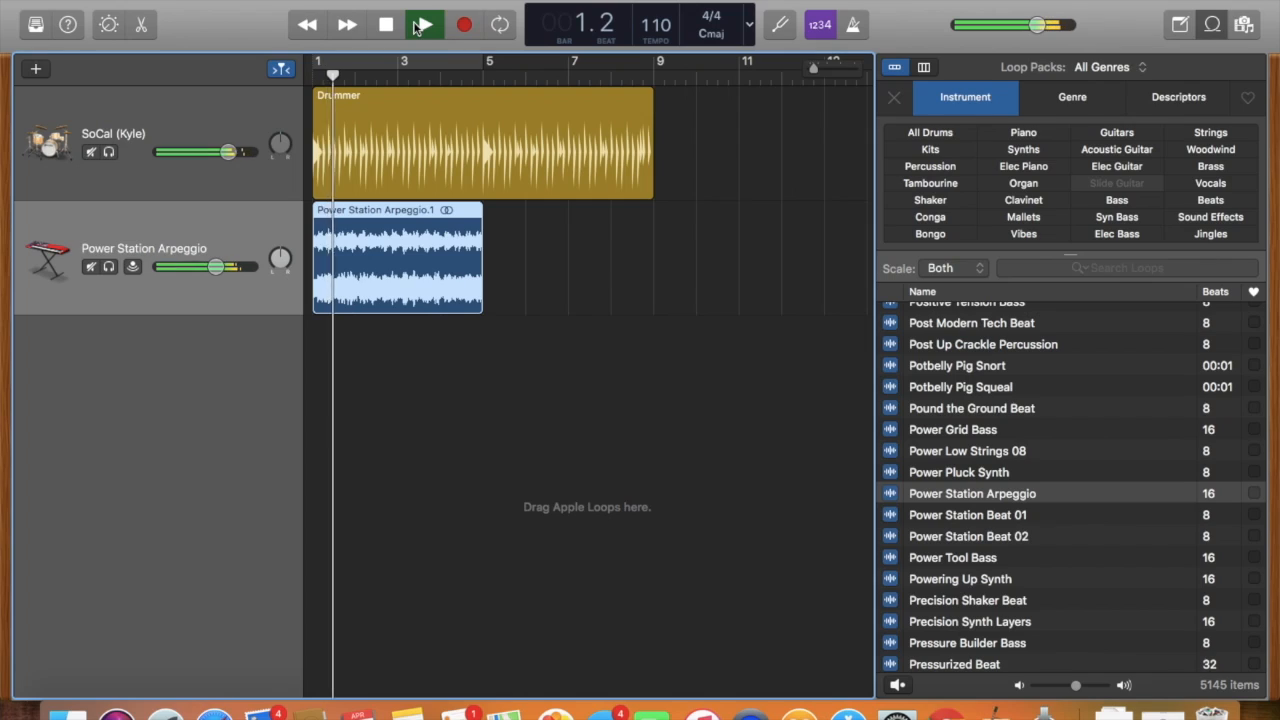
left_click(420, 25)
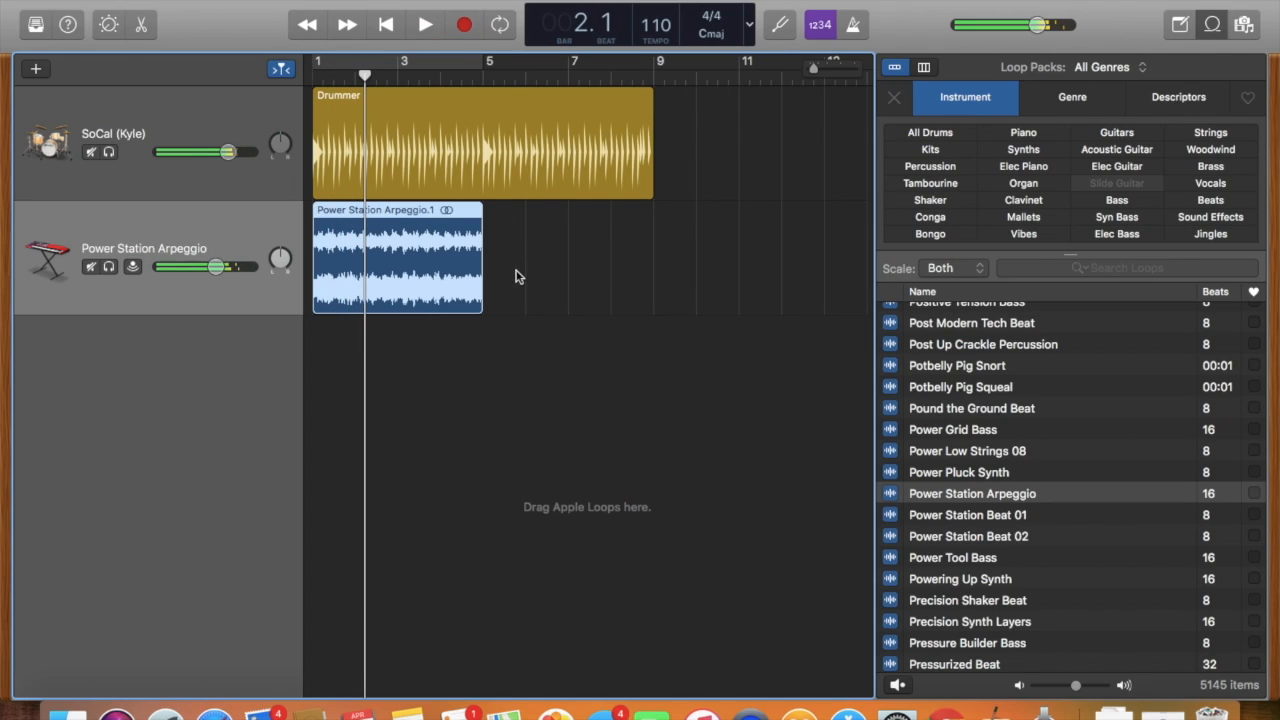
Move the arpeggio region to bar 9, loop the Drummer region to bar 17 and play through the transition.
left_click_drag(369, 260, 711, 260)
left_click_drag(650, 112, 806, 104)
left_click_drag(770, 95, 764, 101)
left_click(383, 78)
left_click(428, 25)
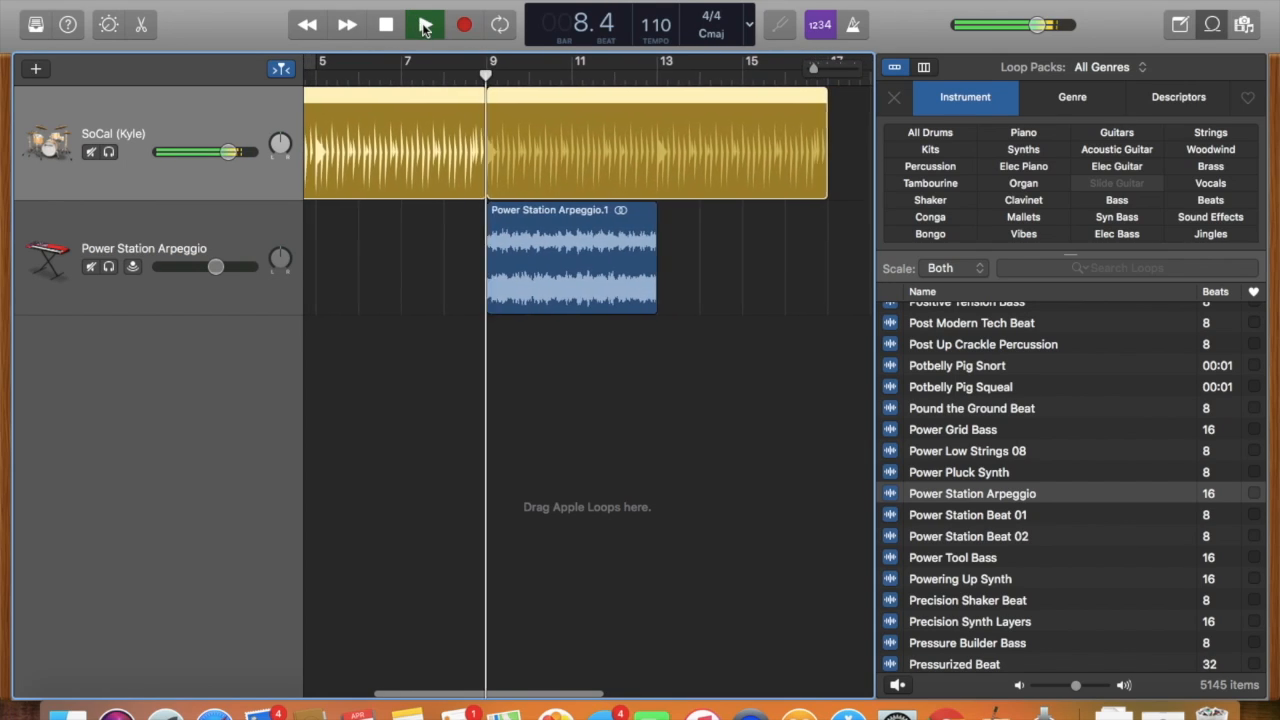
key("space")
Move the arpeggio region back to bar 1 and loop it to bar 17.
left_click_drag(543, 205, 297, 228)
left_click_drag(705, 226, 655, 301)
Try adding the Power Station Beat 01 loop on a third track, and delete its region and track.
left_click_drag(1040, 514, 474, 466)
scroll(474, 466, "left", 5)
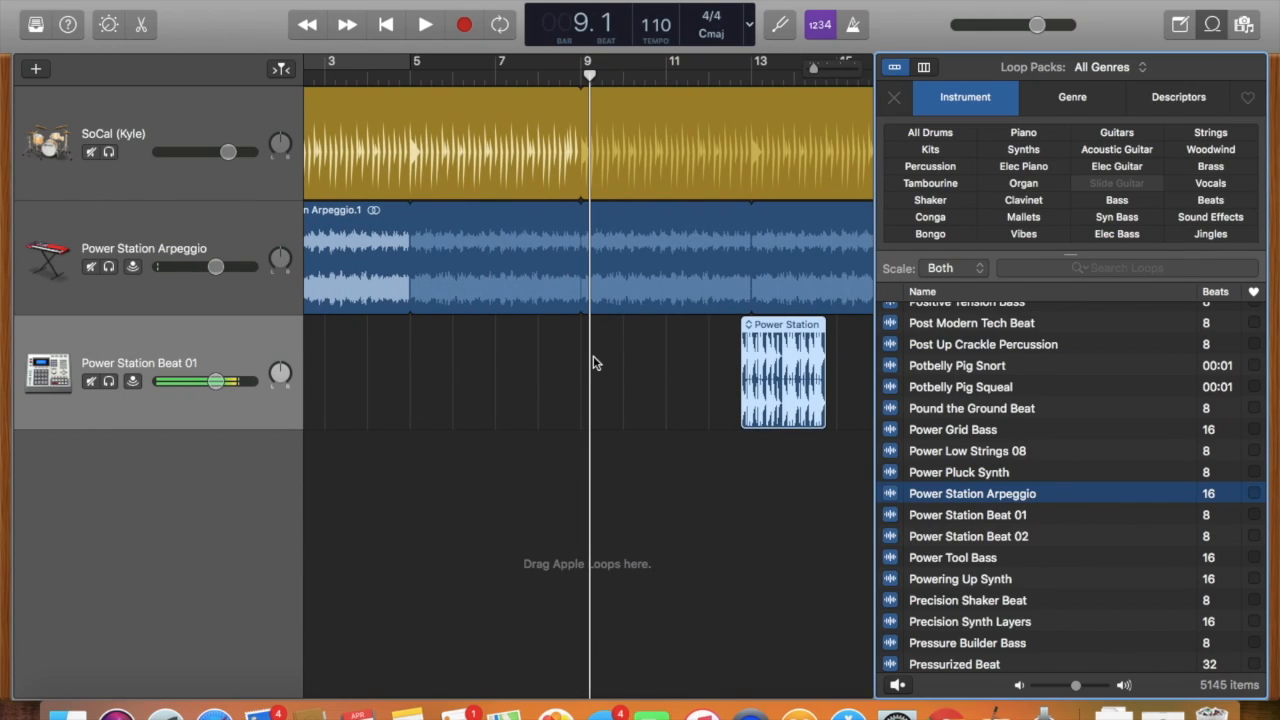
left_click(803, 412)
key("Delete")
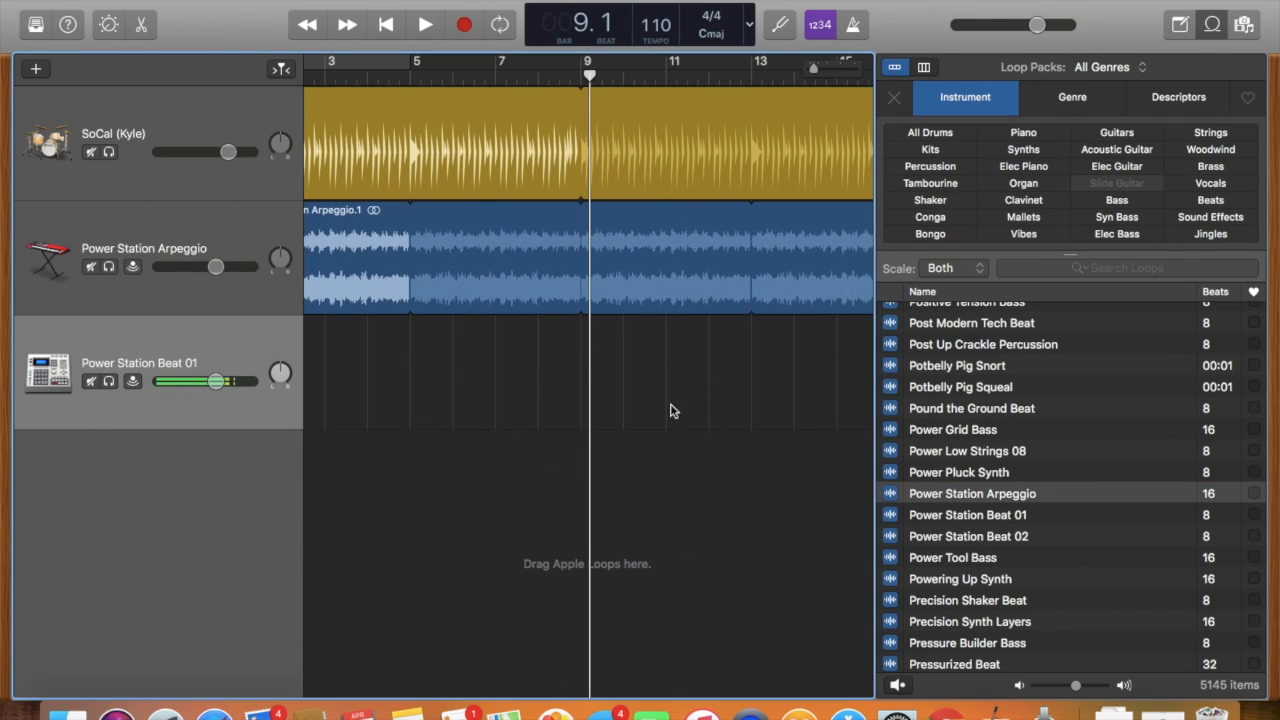
key("super+Delete")
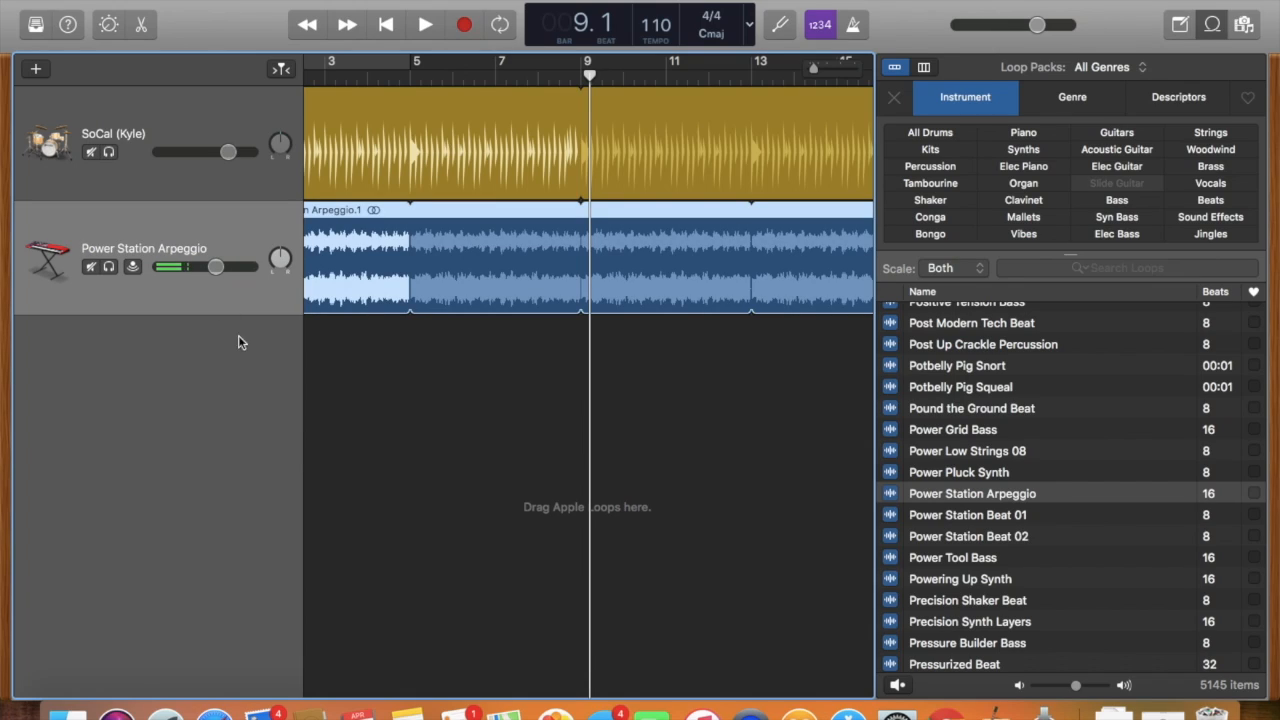
Try panning both tracks off centre, with the drummer at -30, and shift the drummer to the other side during playback.
left_click(281, 258)
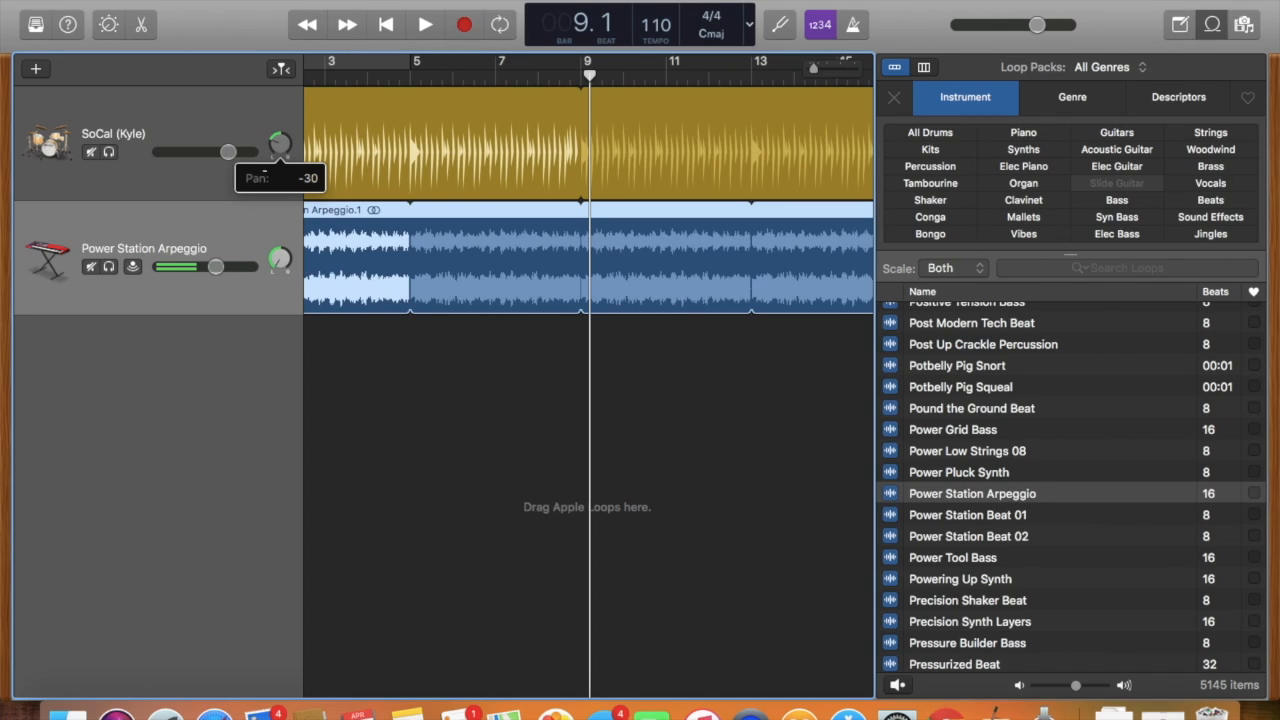
left_click(415, 28)
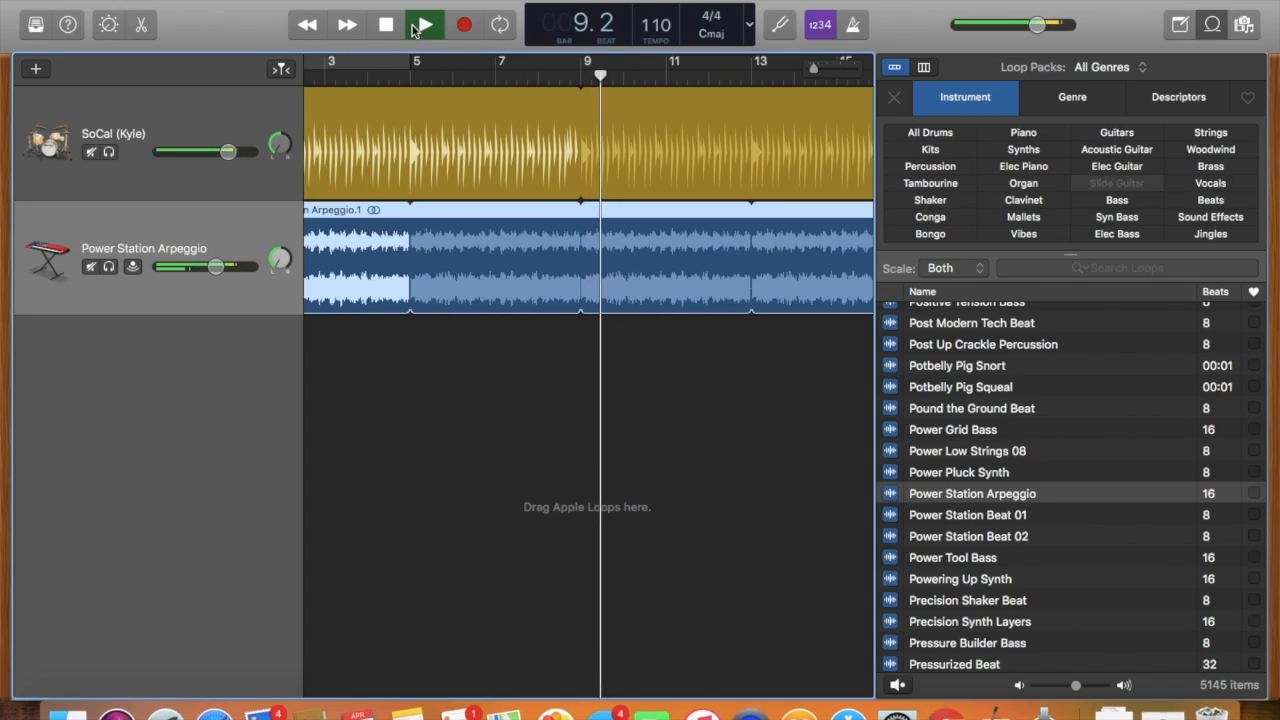
left_click_drag(277, 148, 280, 143)
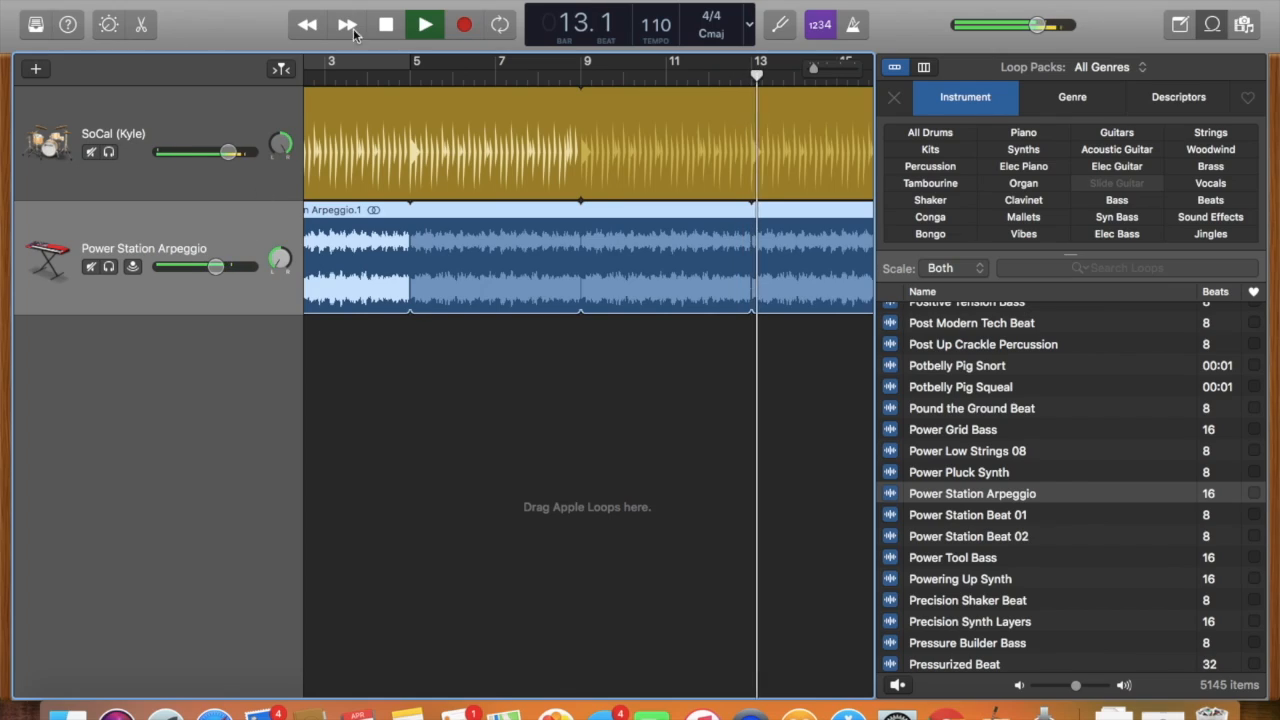
key("space")
Return the pan of the drummer and arpeggio tracks to centre and adjust their volumes slightly.
mouse_move(296, 155)
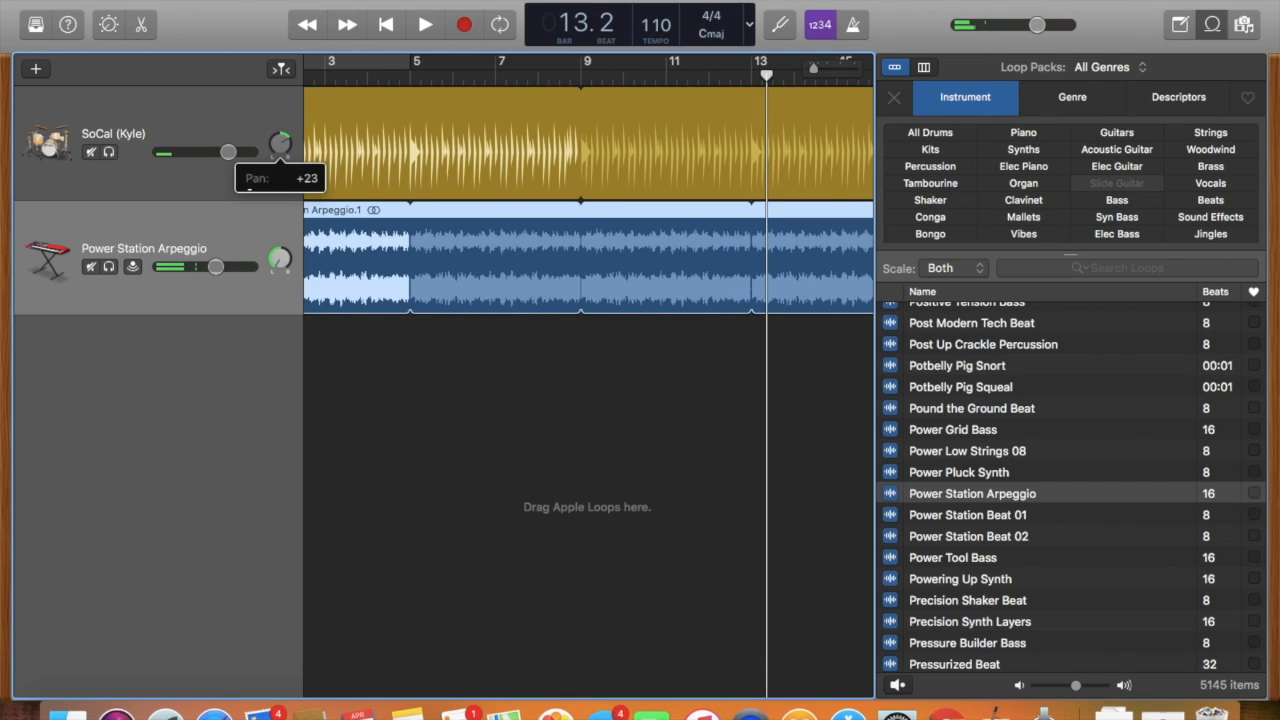
left_click_drag(280, 145, 280, 152)
left_click_drag(285, 257, 280, 264)
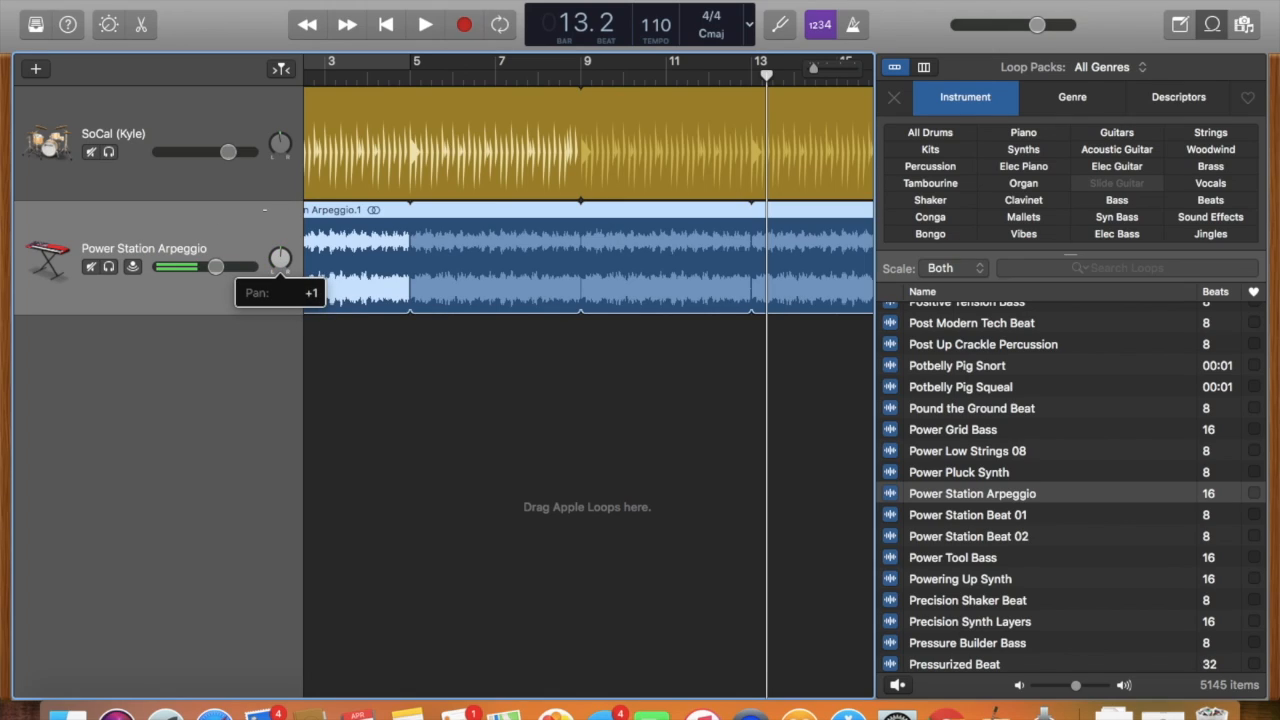
left_click_drag(280, 258, 212, 266)
left_click_drag(228, 151, 227, 151)
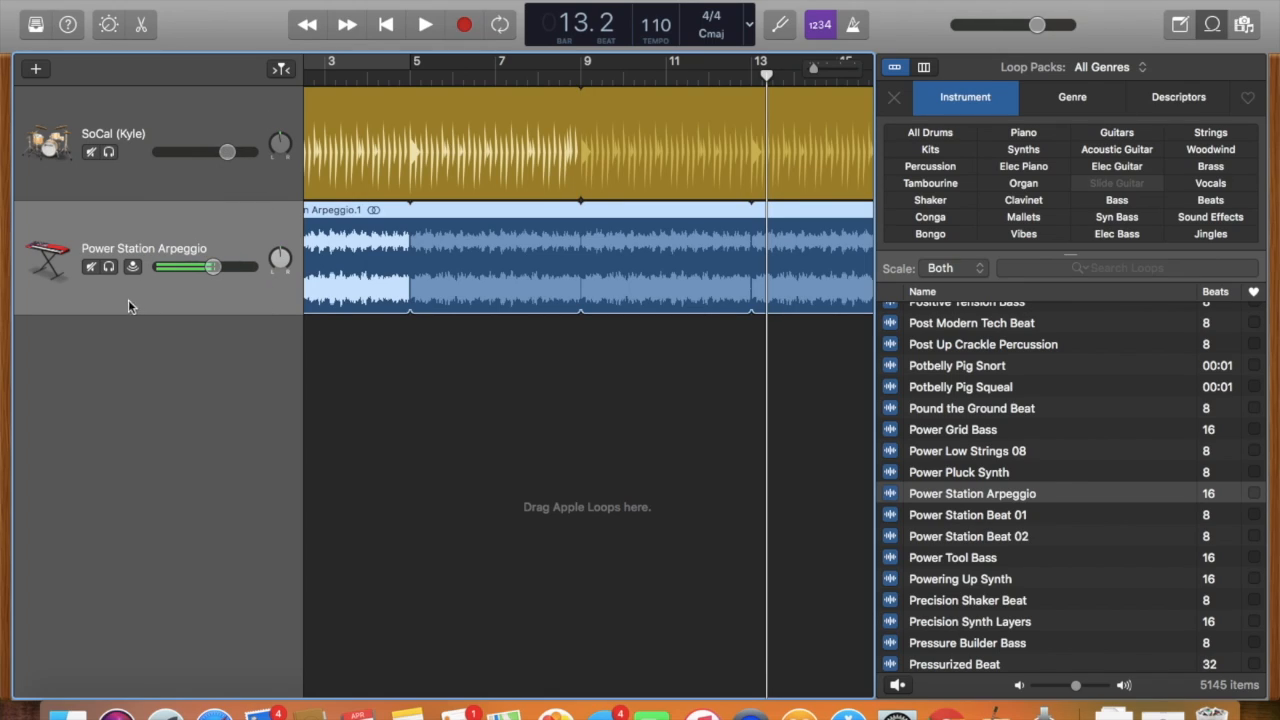
Try the drummer track's solo and mute and the arpeggio track's input monitoring, leaving them all off.
left_click(109, 153)
left_click(109, 153)
left_click(109, 153)
left_click(109, 153)
left_click(92, 153)
left_click(92, 153)
left_click(132, 266)
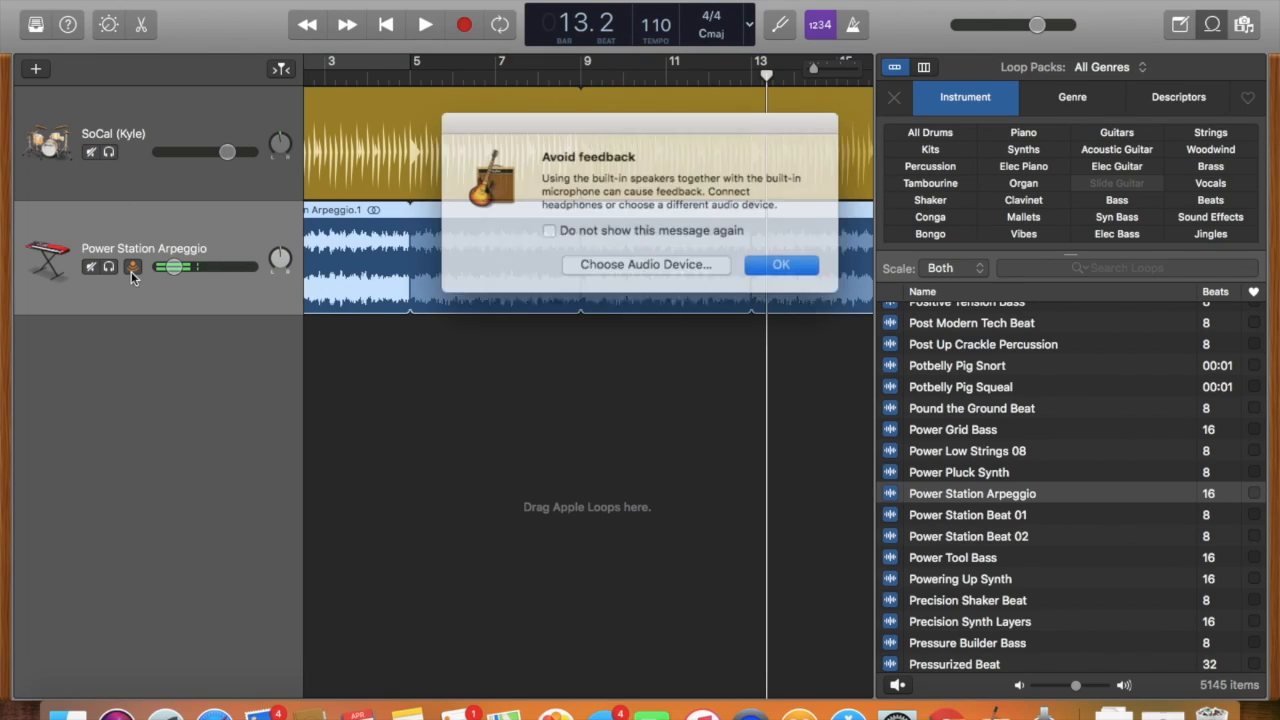
left_click(773, 261)
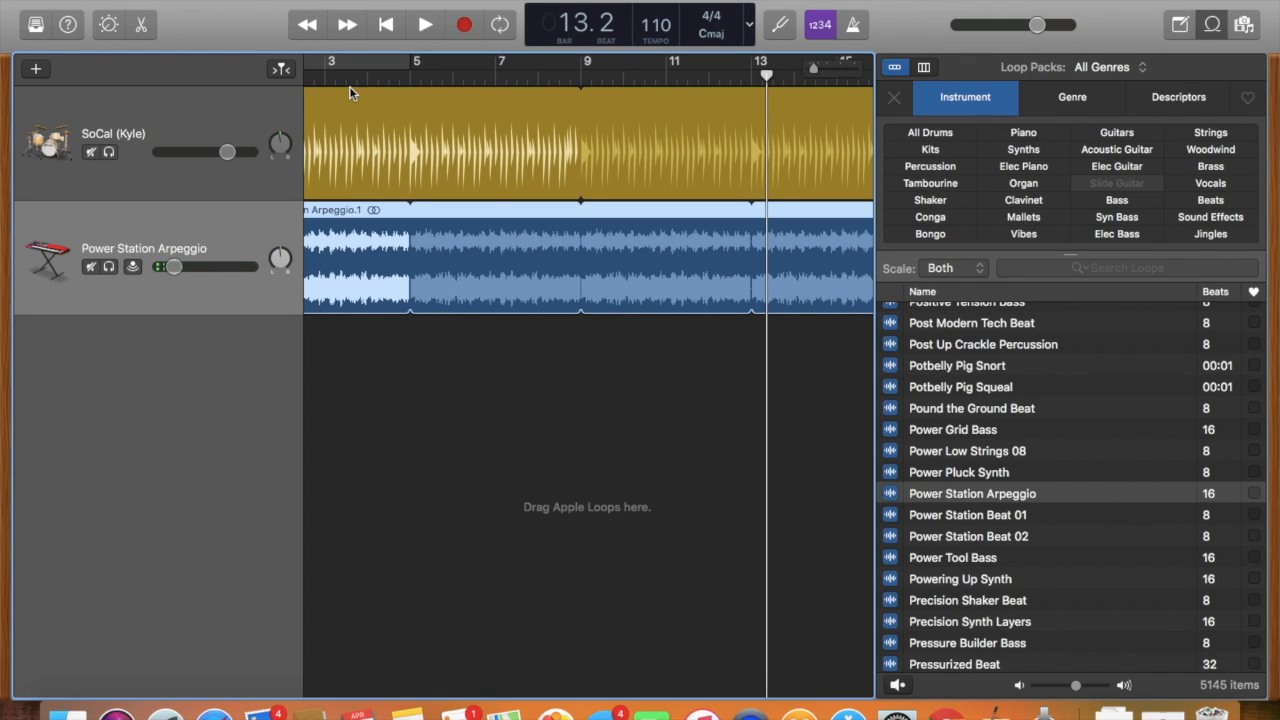
View the arpeggio track's sound Library and close it, and turn Quick Help on and off.
left_click(35, 24)
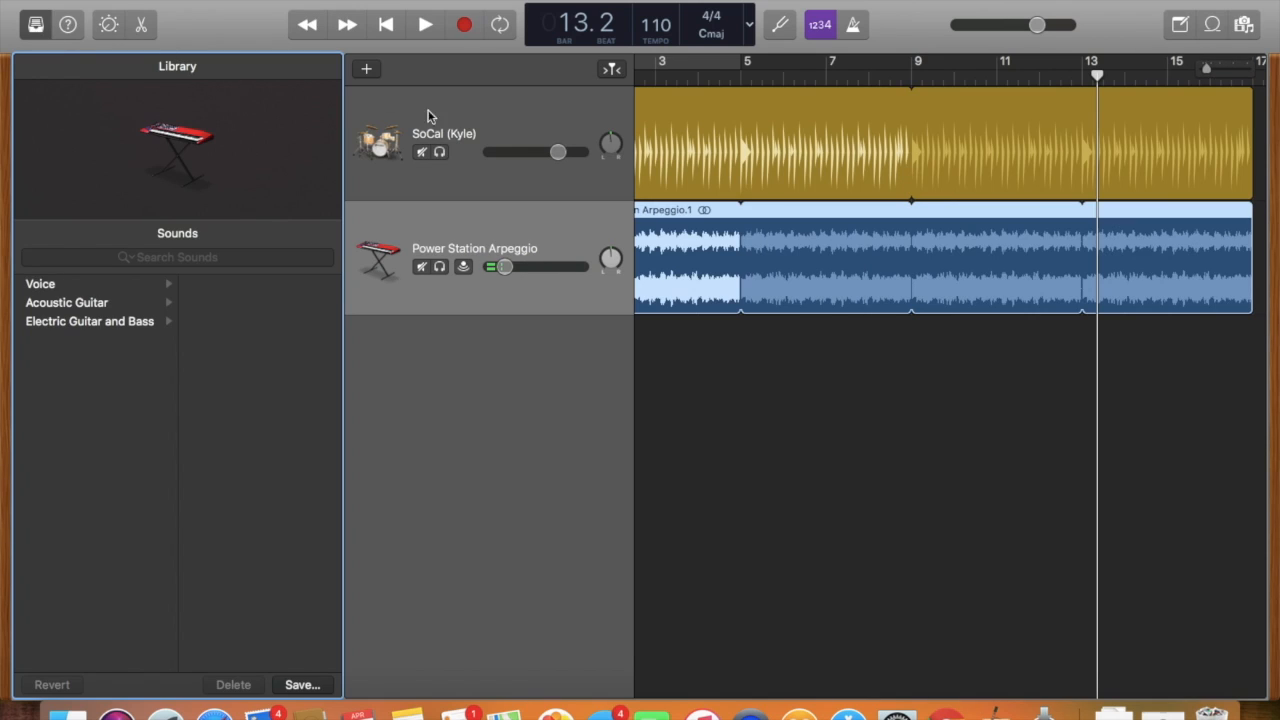
left_click(40, 22)
left_click(69, 24)
left_click(70, 25)
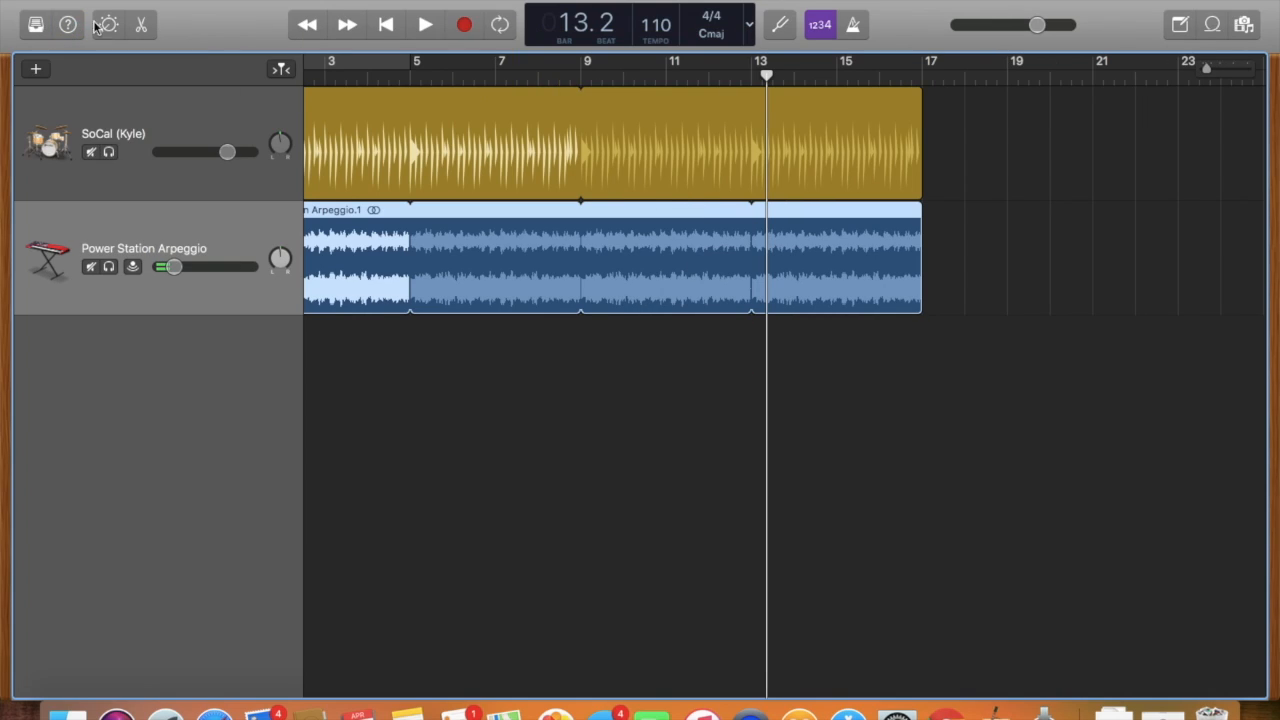
Raise the compressor amount slightly in the arpeggio track's Smart Controls, close them and open the arpeggio region's audio editor.
left_click(108, 25)
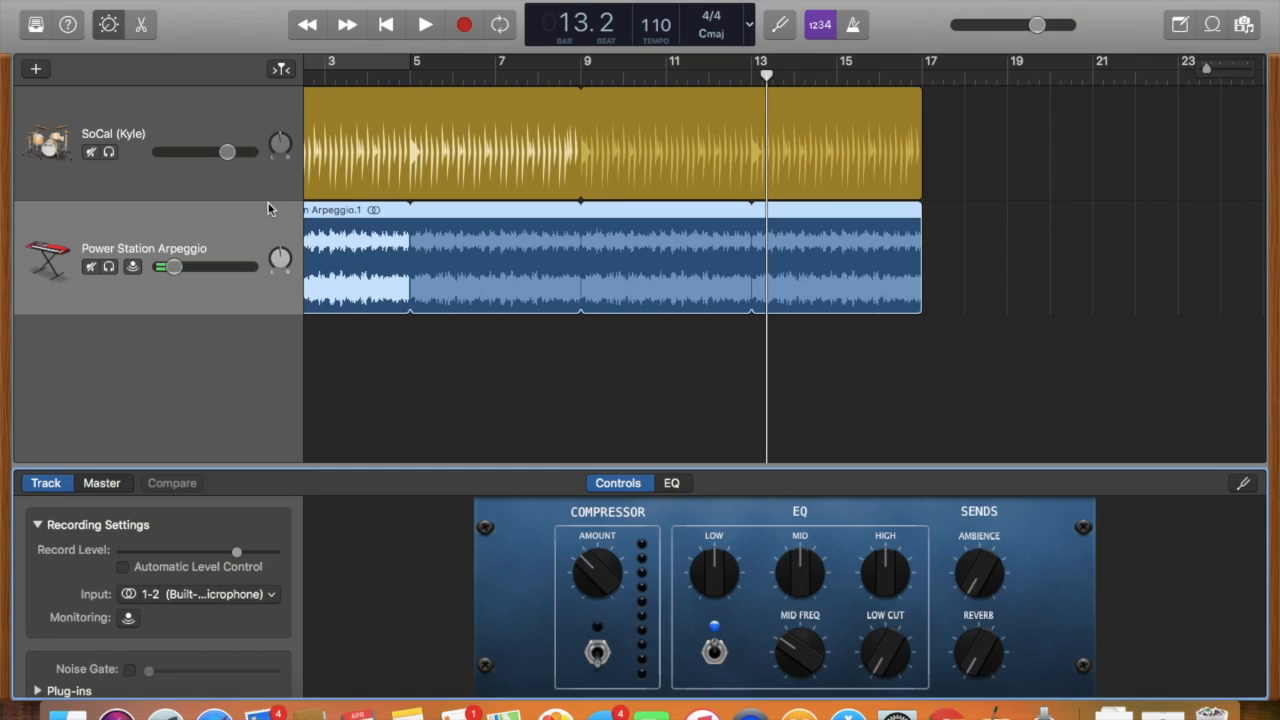
left_click_drag(591, 549, 591, 540)
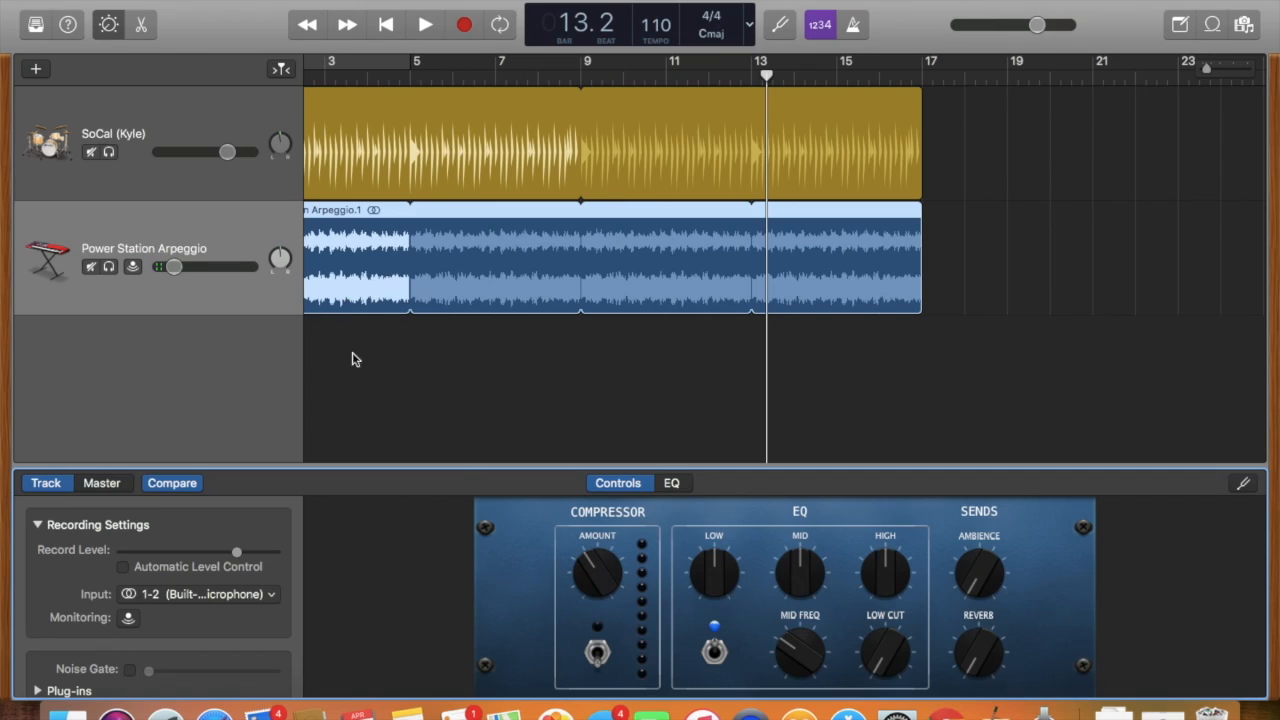
key("e")
key("e")
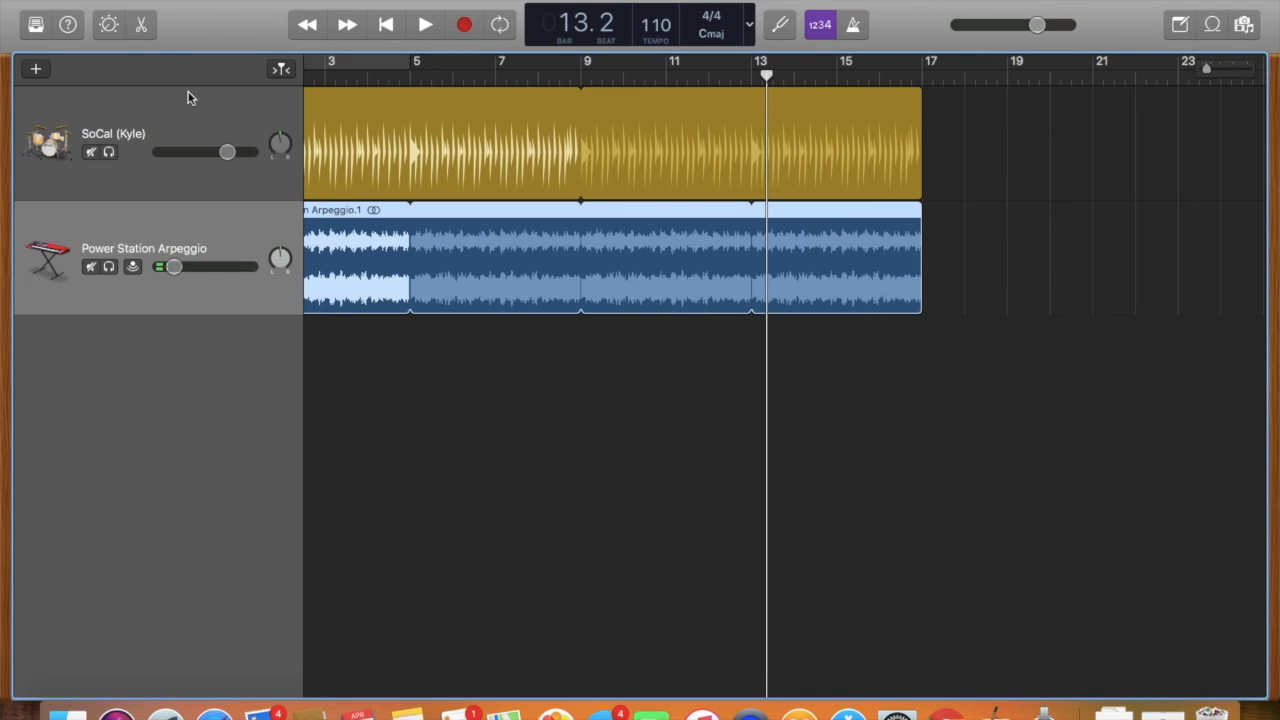
left_click(142, 25)
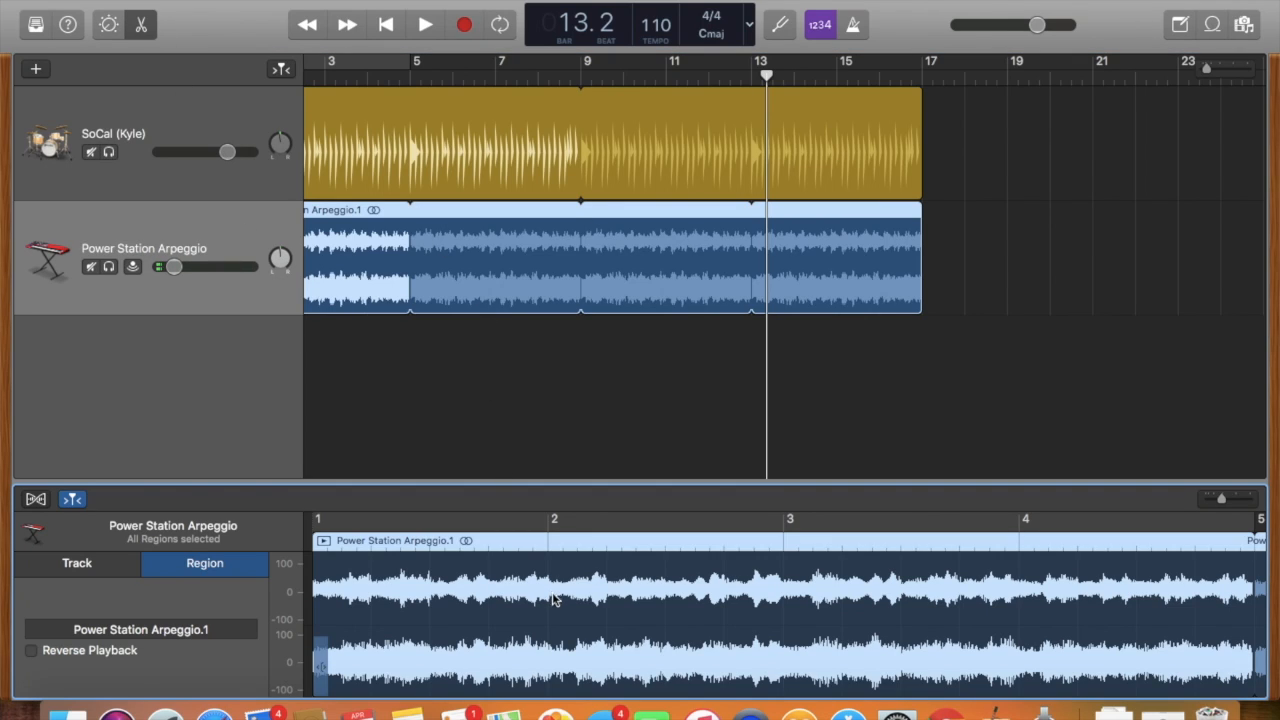
Delete the looped arpeggio region from its track and close the audio editor.
left_click_drag(612, 614, 580, 600)
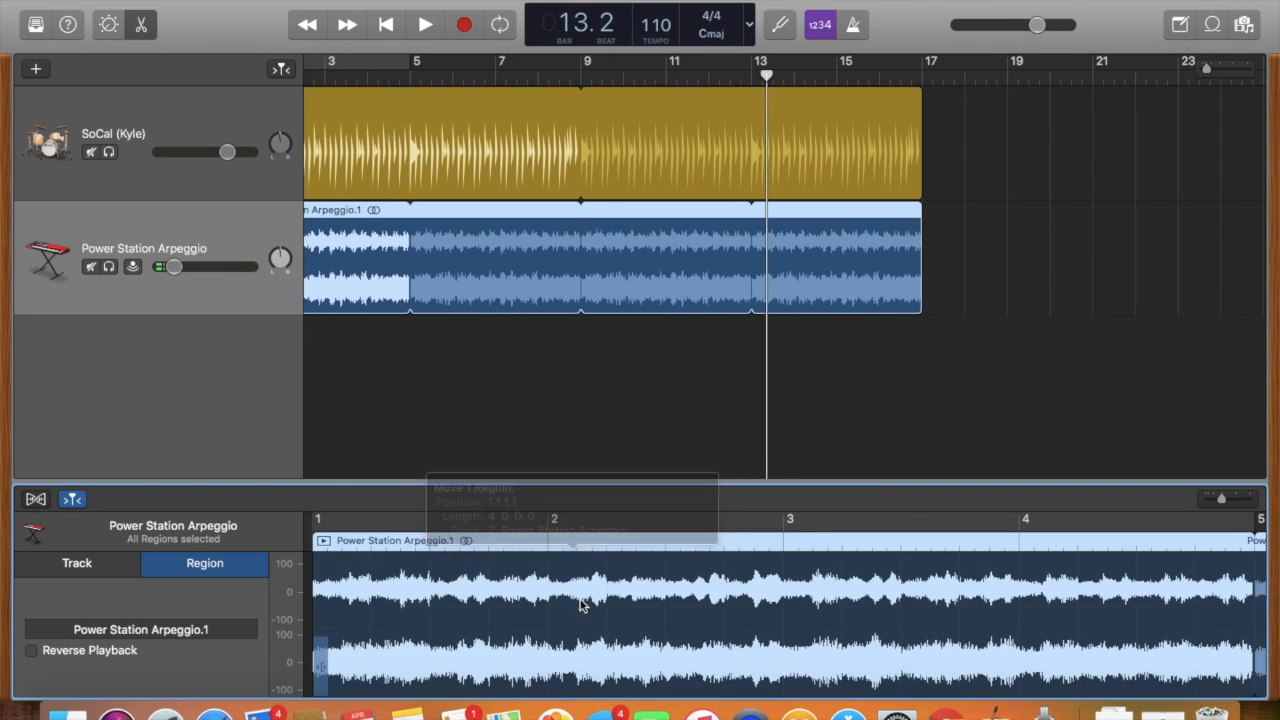
left_click(811, 525)
left_click(789, 522)
left_click(872, 541)
key("Delete")
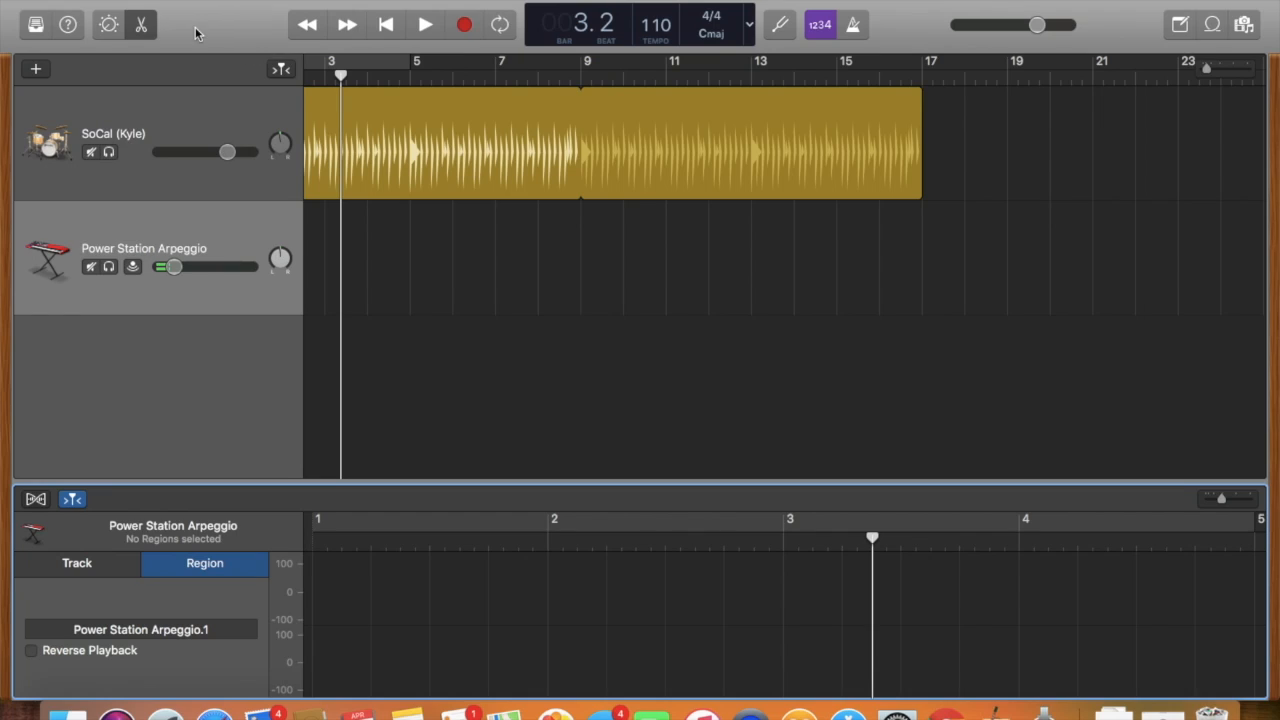
left_click(136, 23)
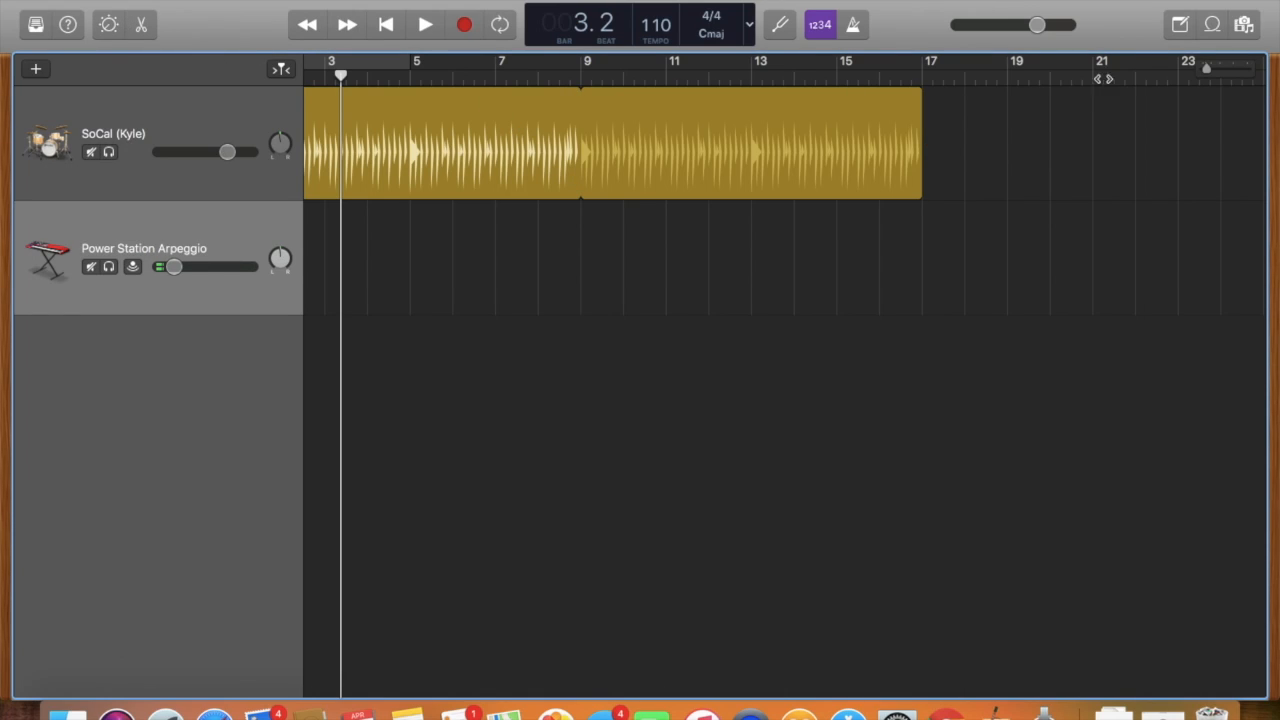
Add the Power Station Arpeggio loop from the loop browser at bar 1 of the arpeggio track and loop it to the end of the drummer part.
left_click(1213, 24)
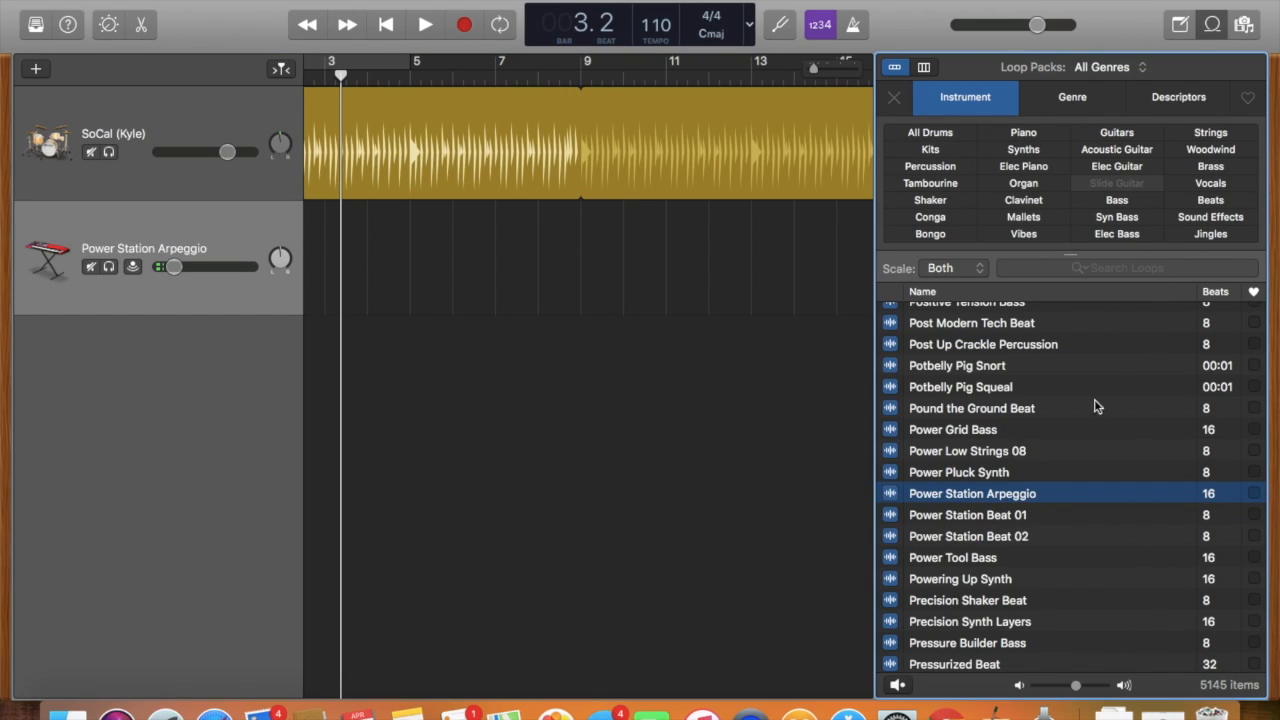
left_click_drag(1008, 496, 289, 273)
left_click_drag(600, 244, 390, 244)
left_click_drag(466, 227, 752, 125)
Step the playhead backward and forward by bars, return it to the beginning and play the project briefly.
left_click(308, 26)
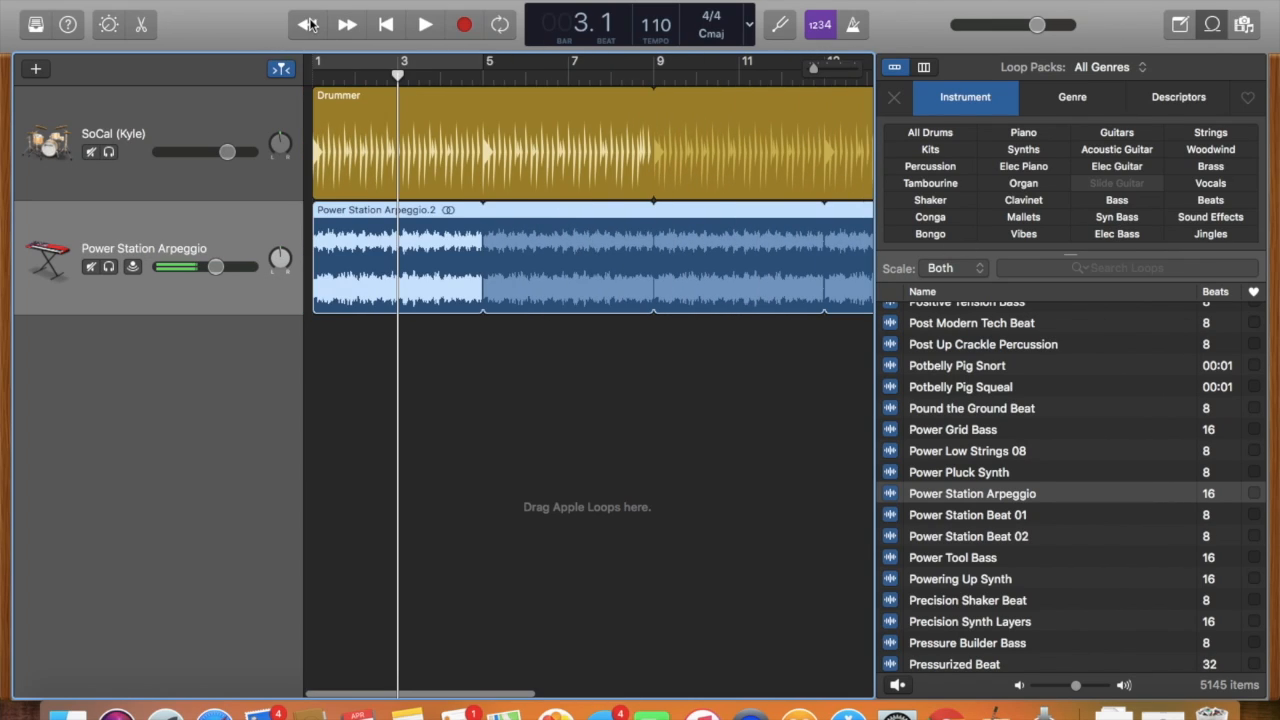
left_click(308, 25)
left_click(350, 28)
left_click(350, 28)
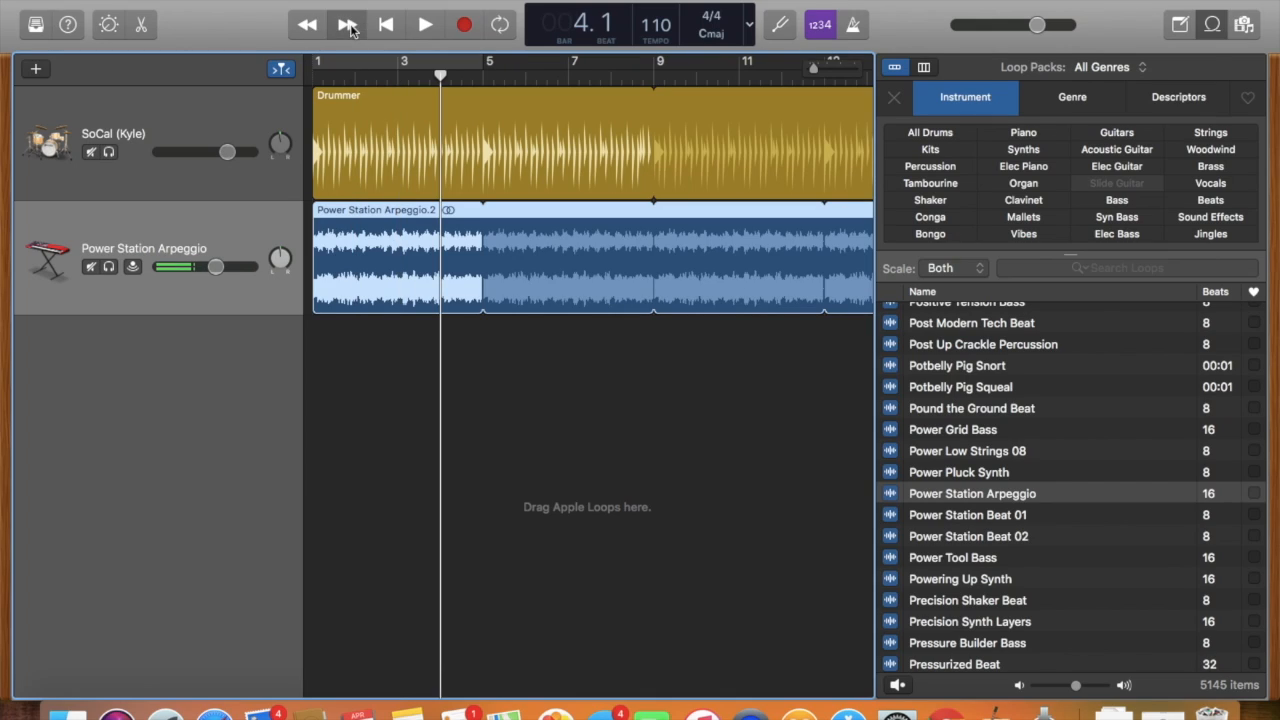
left_click(387, 28)
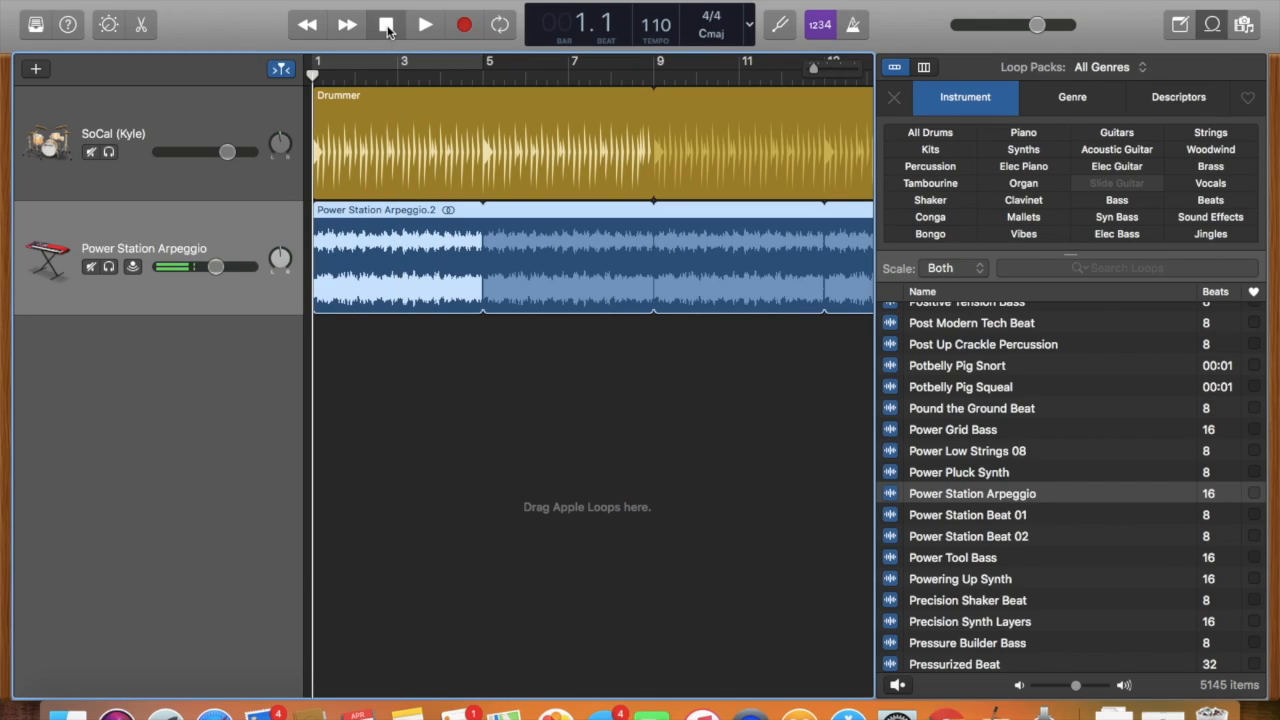
left_click(426, 28)
left_click(426, 28)
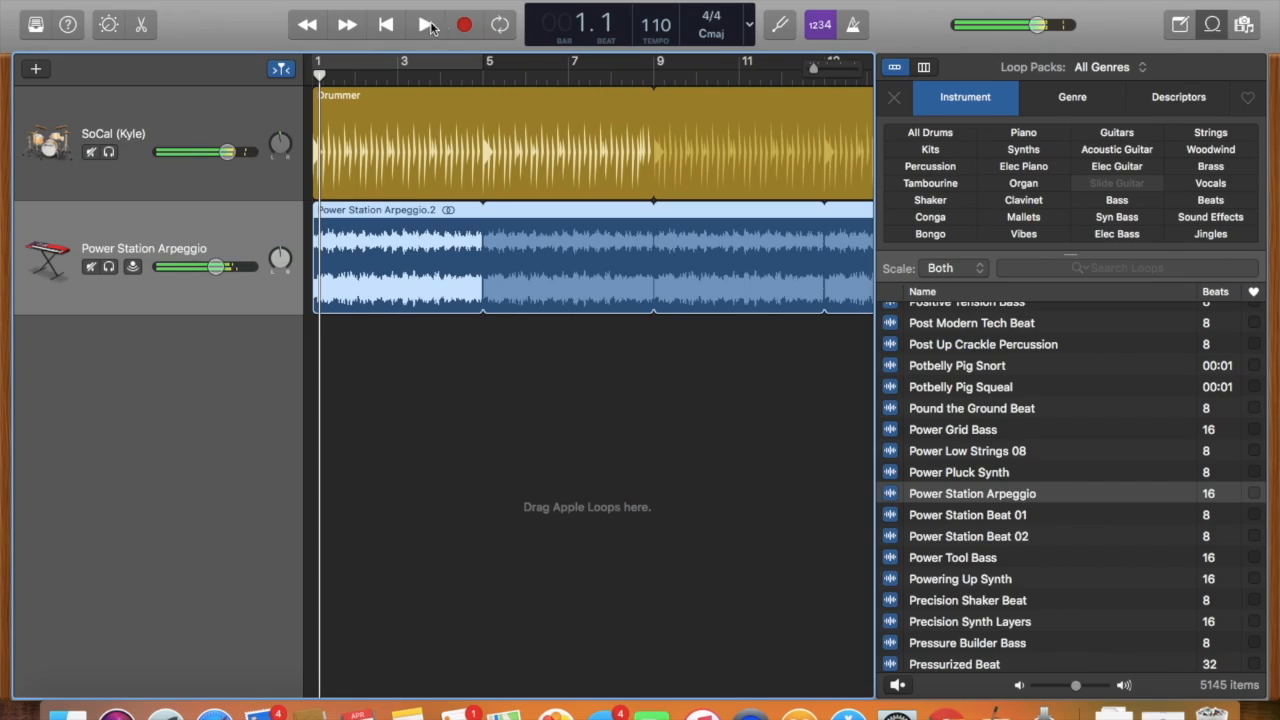
Record briefly over the start of the arpeggio track, remove the recorded fragment and shift the remaining arpeggio regions back to bar 1.
left_click(466, 25)
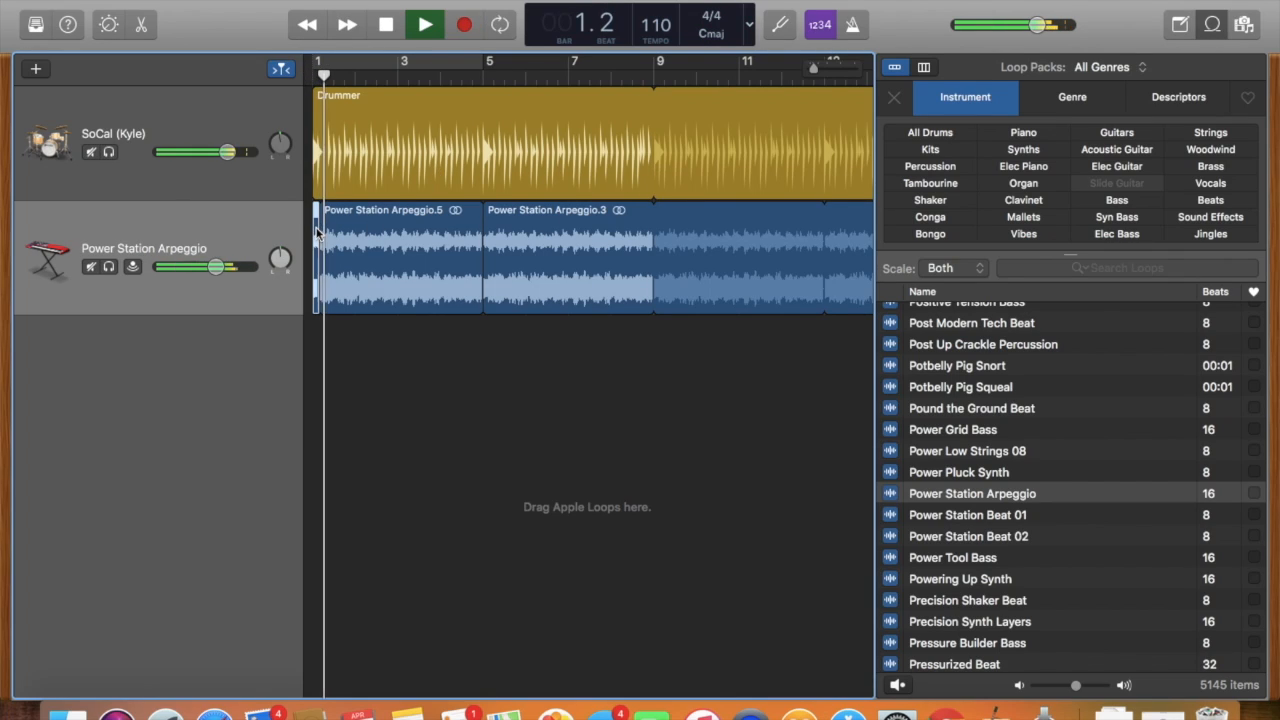
left_click(426, 26)
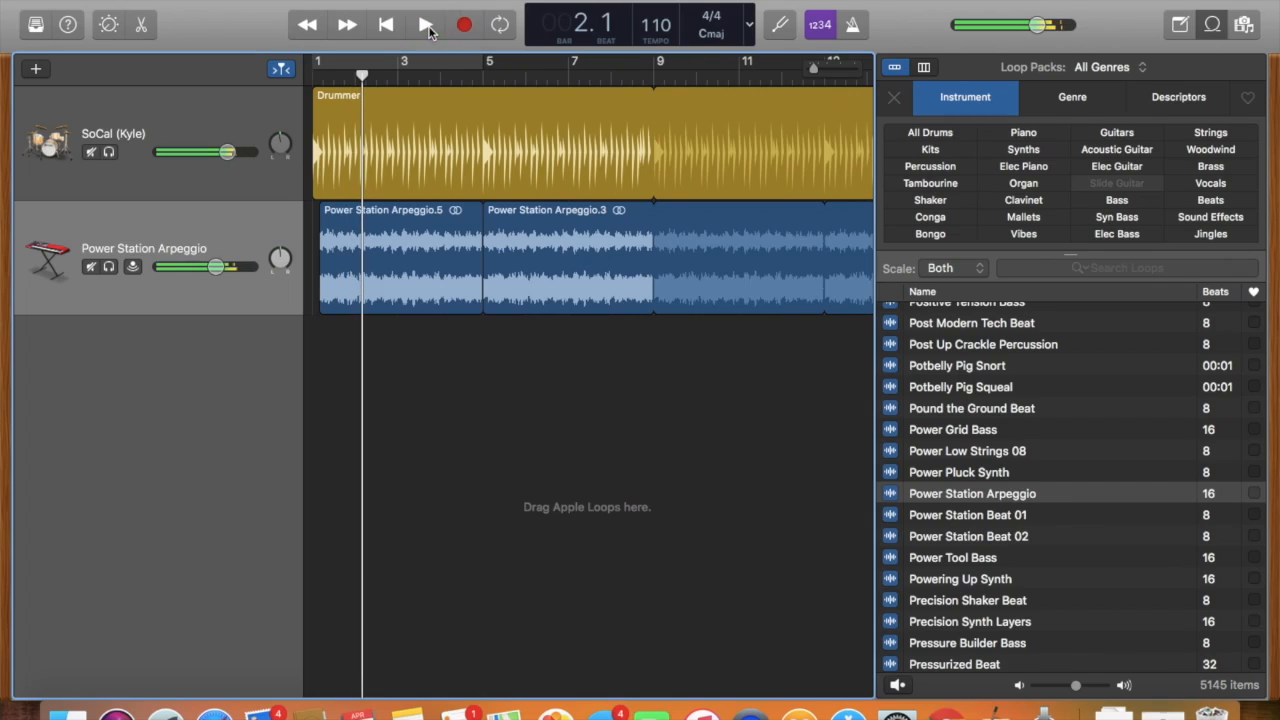
left_click_drag(345, 236, 338, 236)
left_click_drag(563, 233, 553, 233)
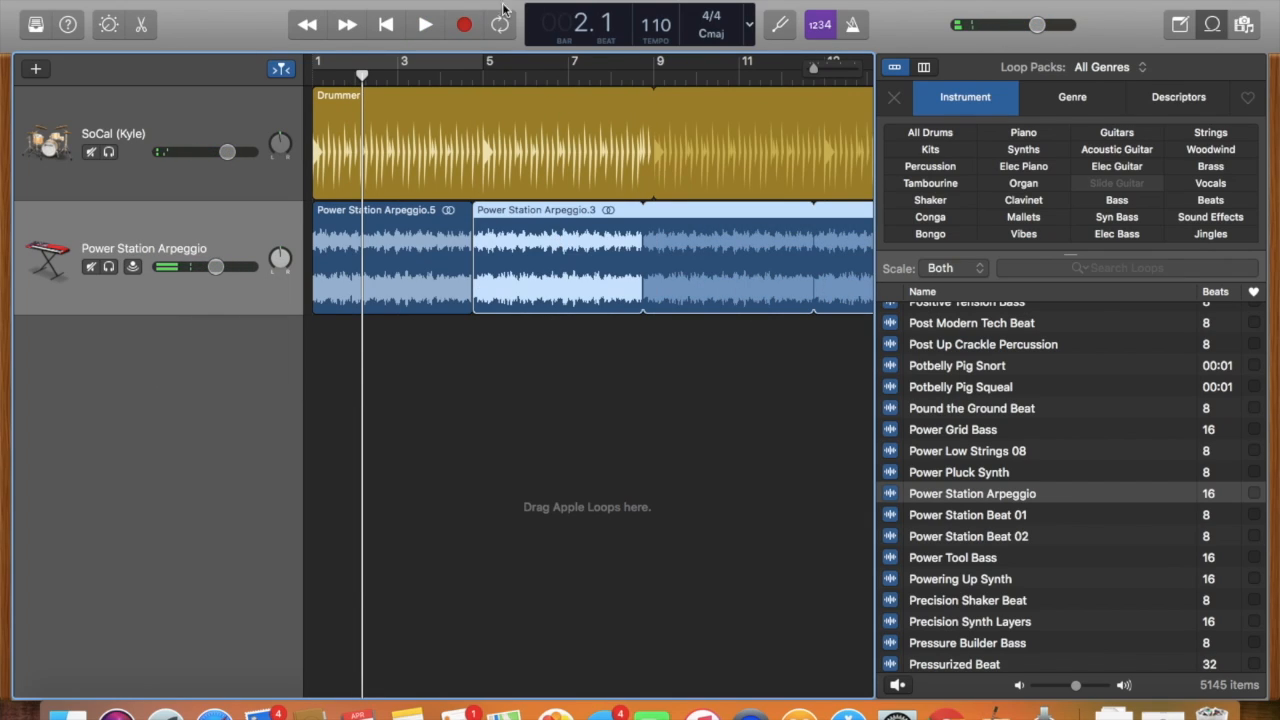
Turn on cycle playback, shorten the cycle area to end at bar 3 and play it briefly from the beginning.
left_click(483, 75)
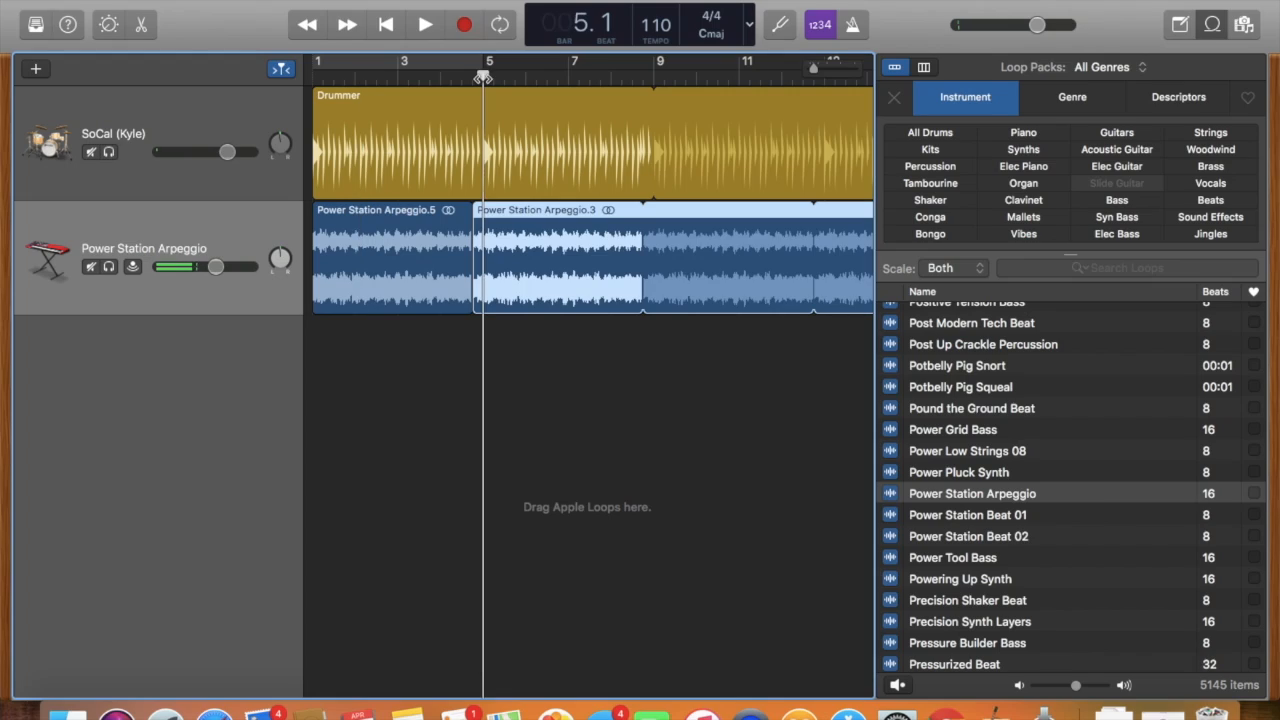
left_click(500, 30)
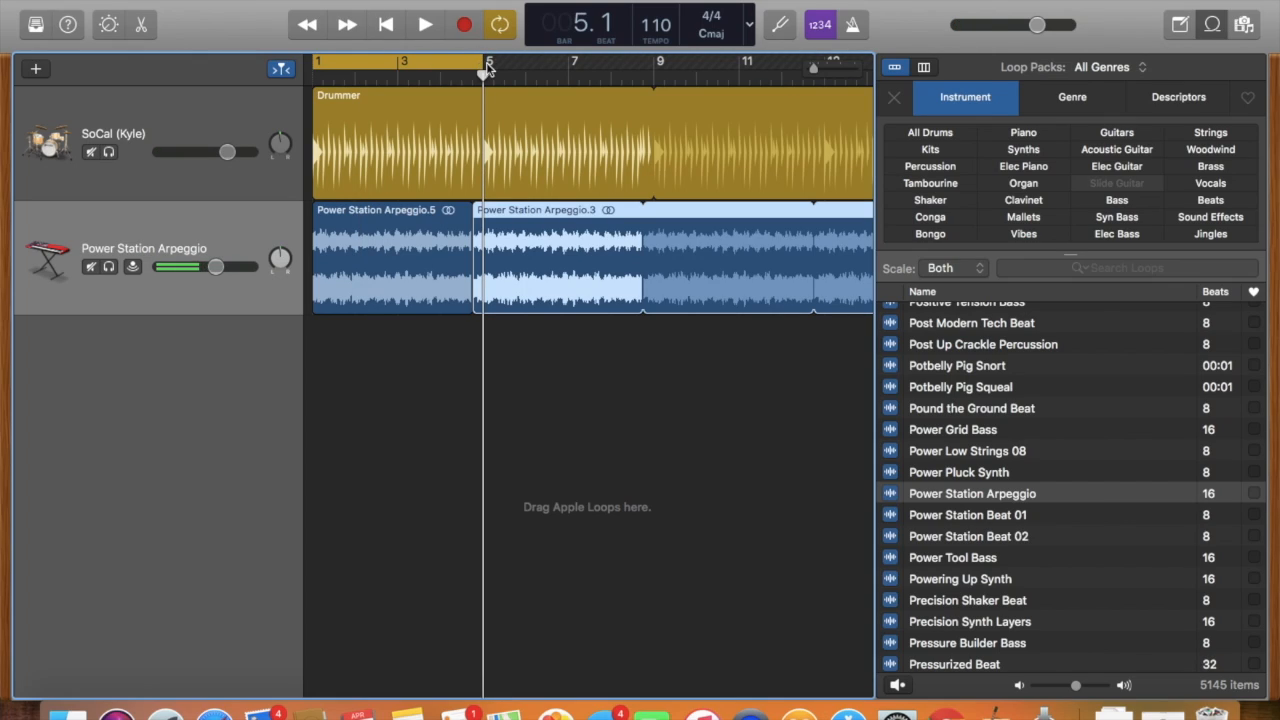
left_click_drag(483, 64, 397, 62)
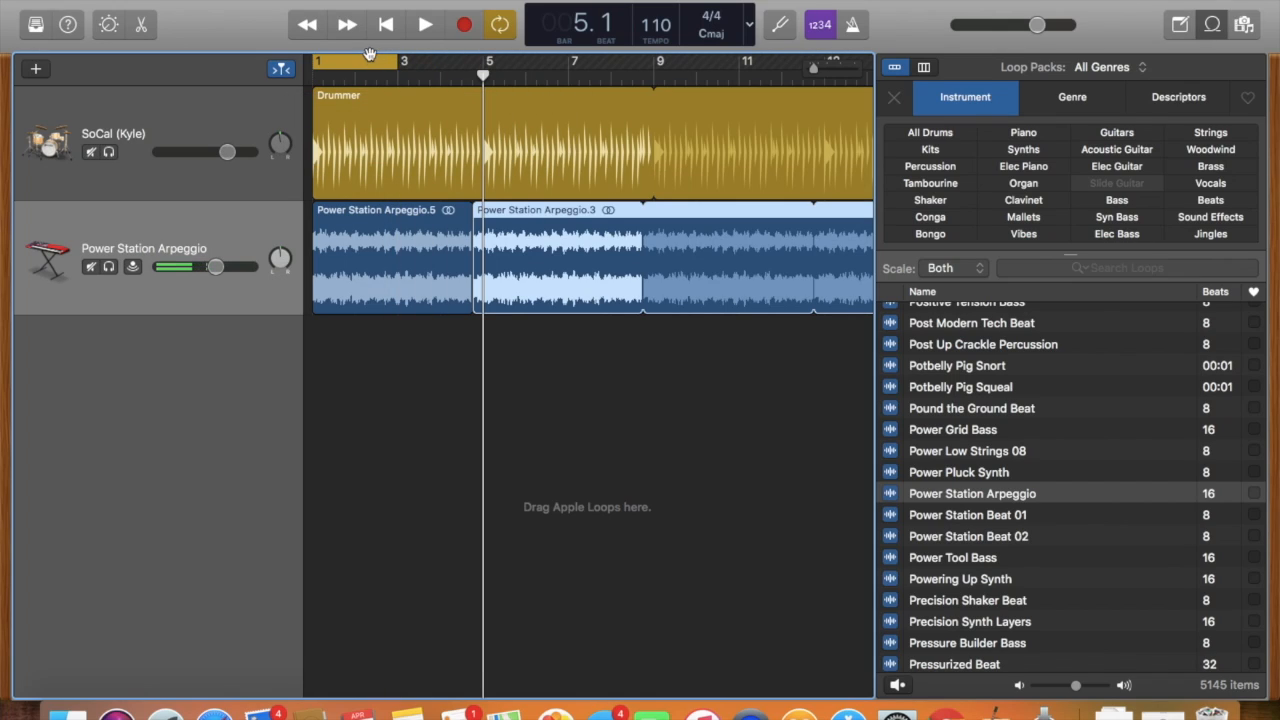
left_click(388, 27)
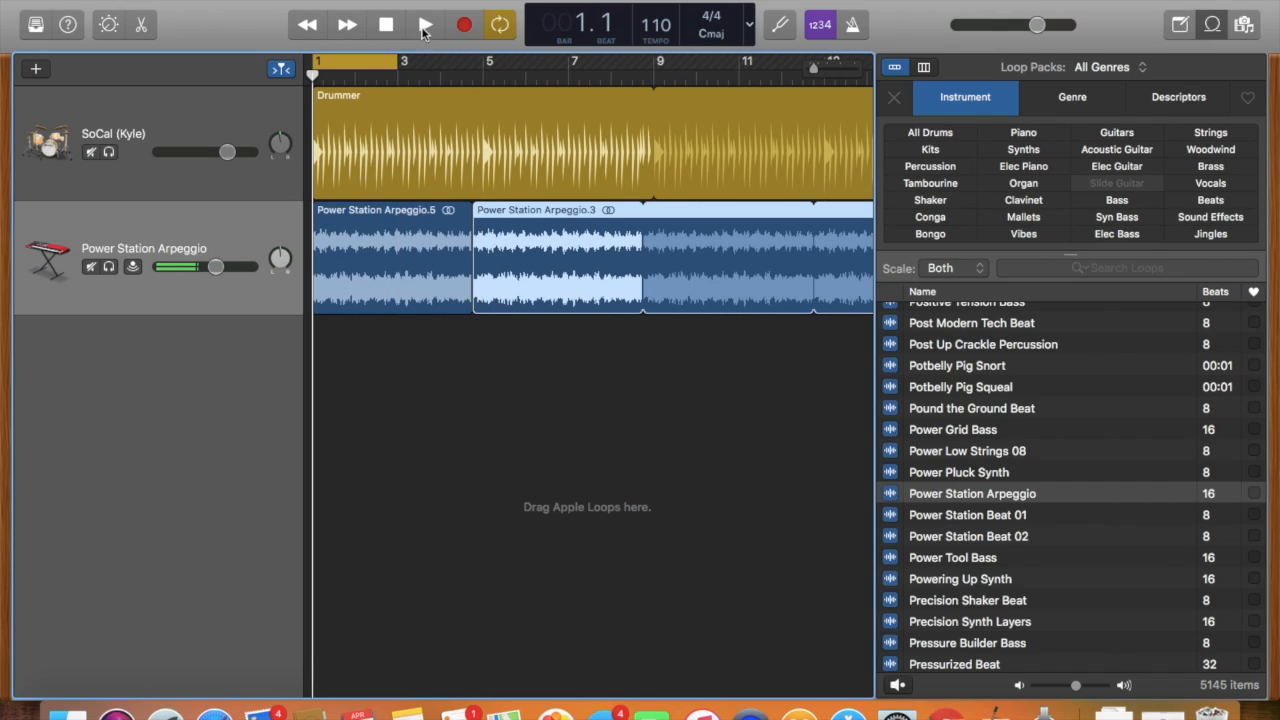
left_click(425, 25)
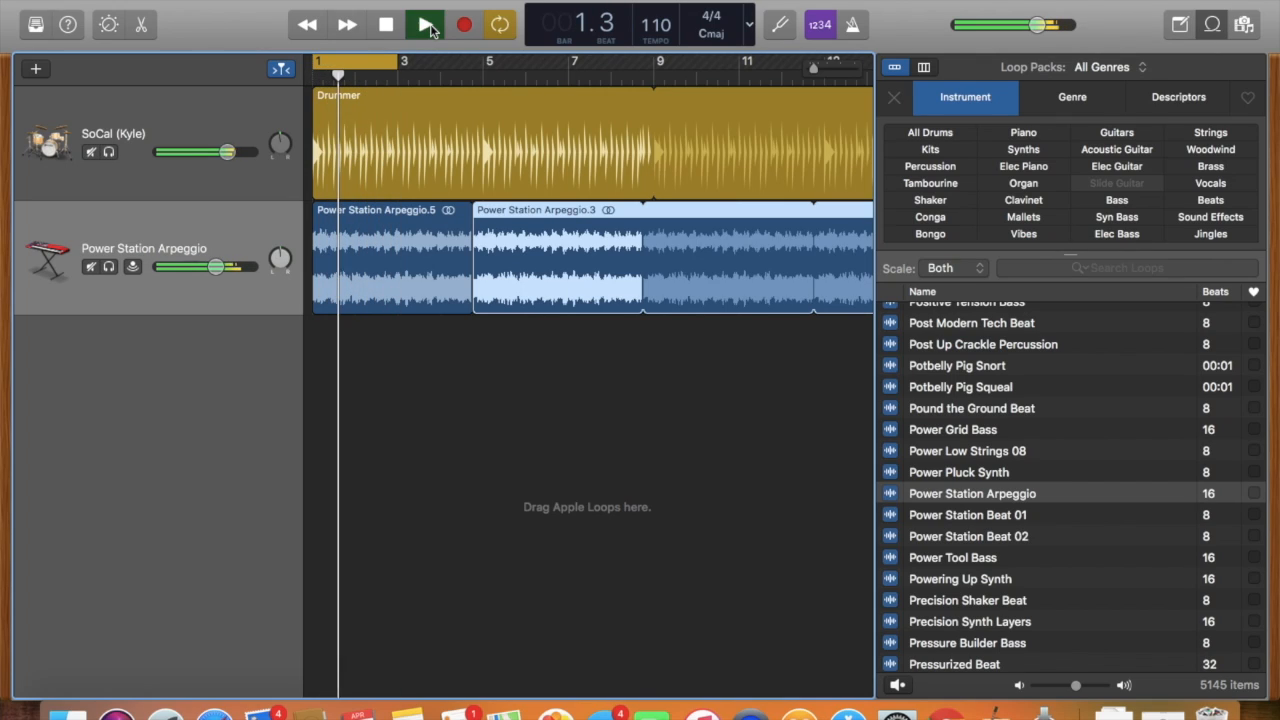
left_click(428, 27)
Zoom the timeline in and partly back out, and turn cycle playback off.
mouse_move(813, 70)
left_mouse_down()
mouse_move(898, 75)
mouse_move(747, 107)
mouse_move(817, 109)
mouse_move(742, 110)
mouse_move(825, 79)
left_mouse_up()
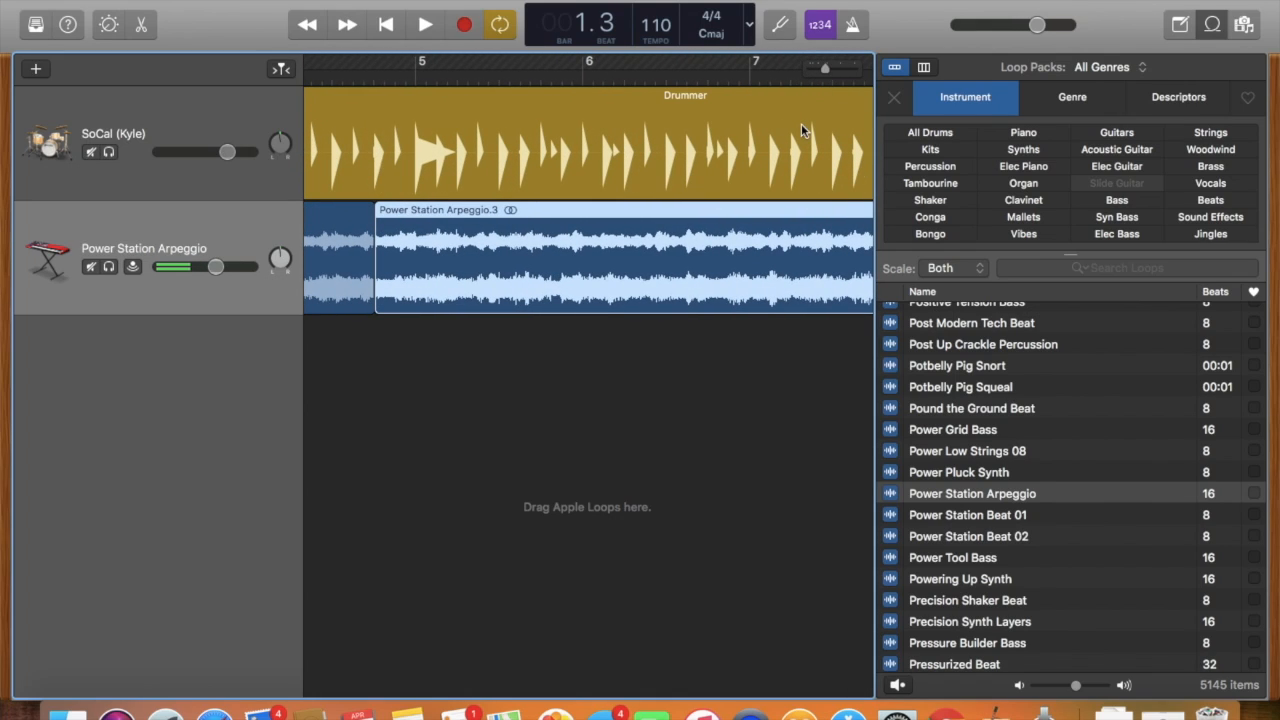
left_click_drag(827, 71, 819, 71)
scroll(685, 102, "left", 5)
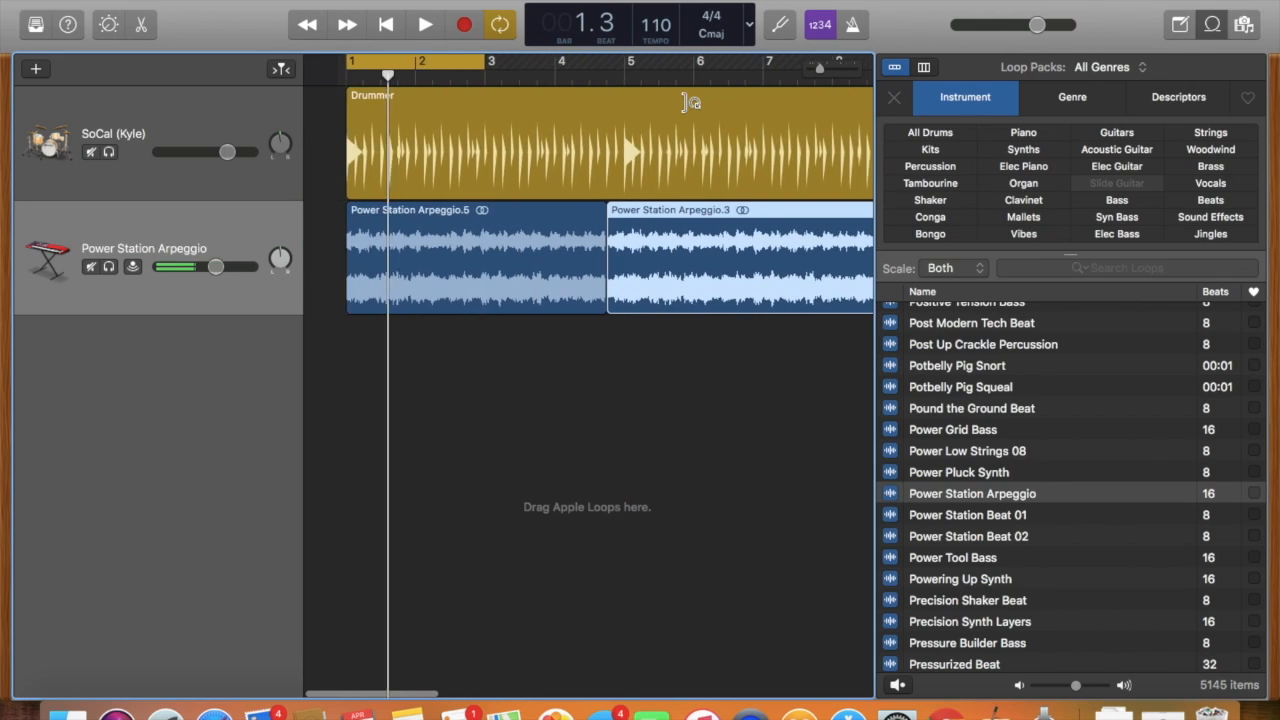
left_click(499, 24)
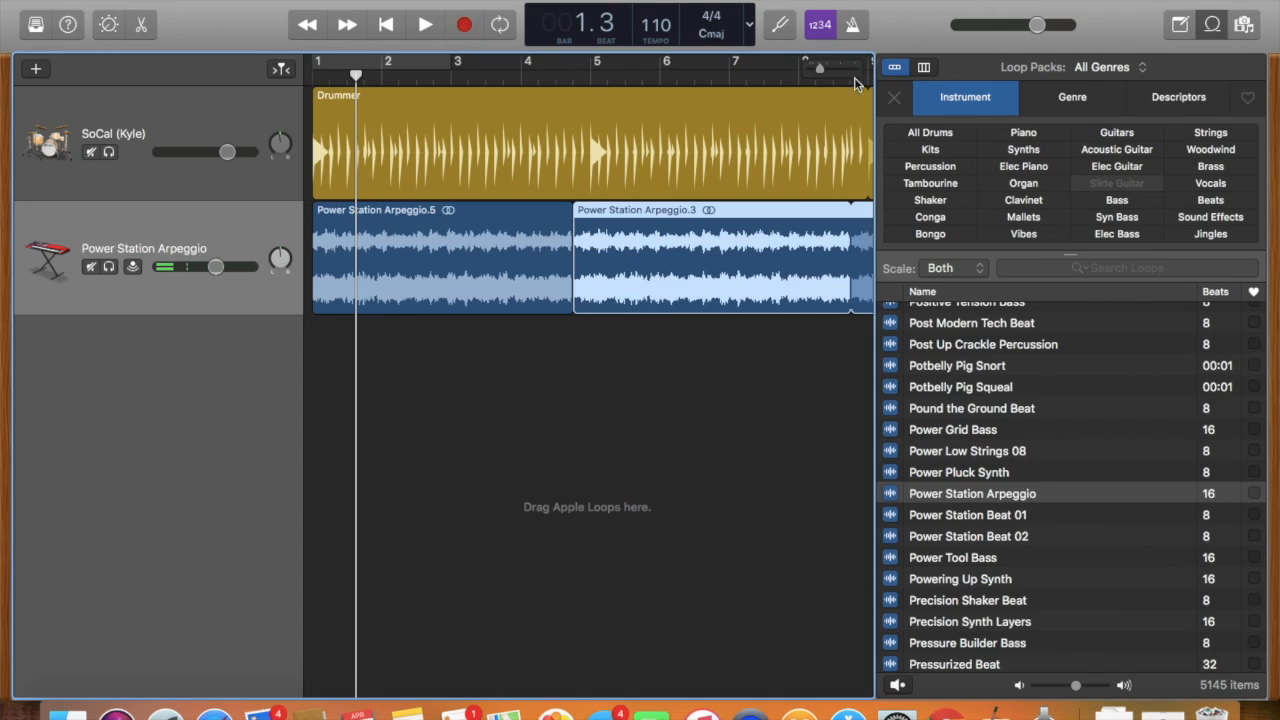
scroll(806, 120, "right", 15)
scroll(689, 136, "right", 3)
left_click_drag(861, 67, 1176, 110)
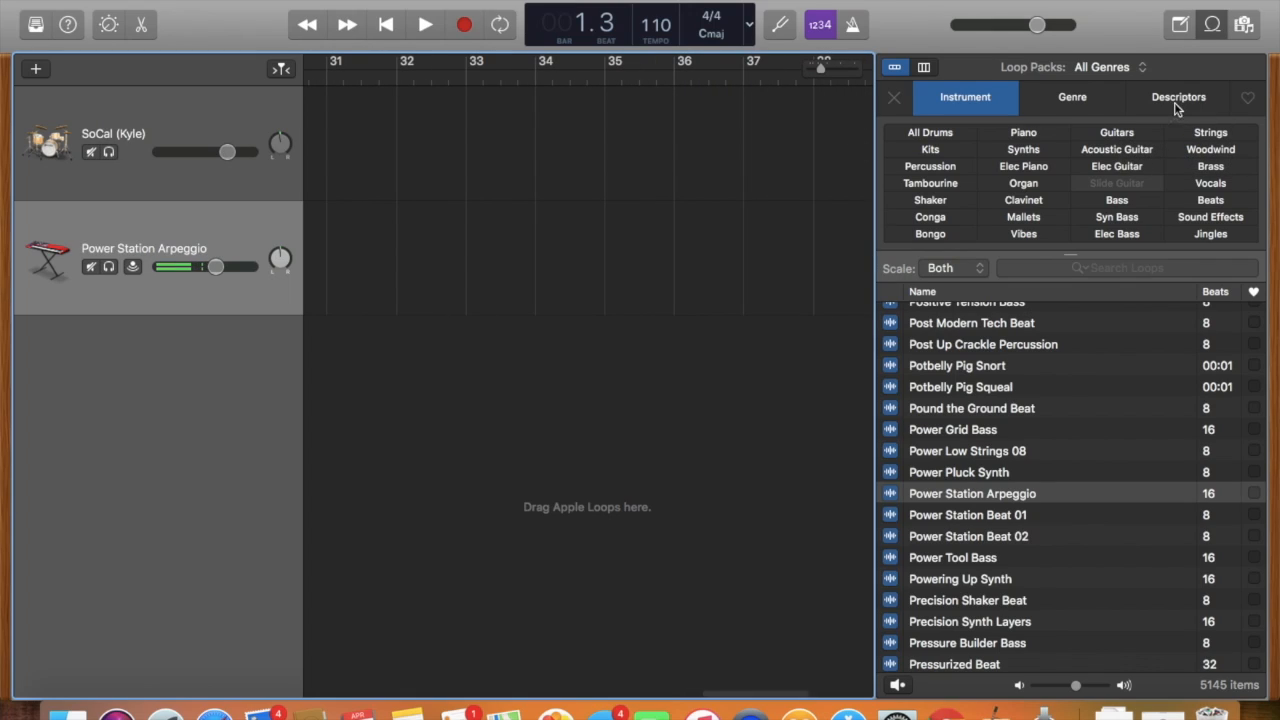
View the loop browser in column view, return it to button view and close the browser.
left_click(1255, 390)
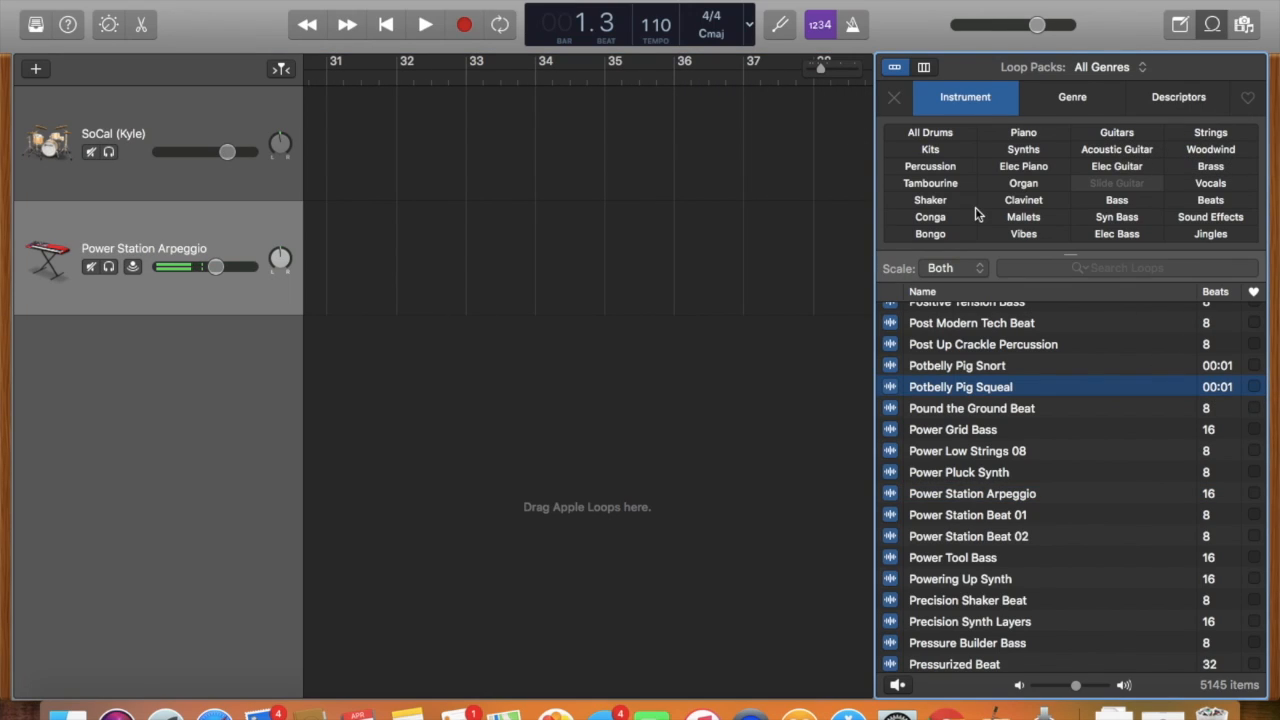
left_click(923, 68)
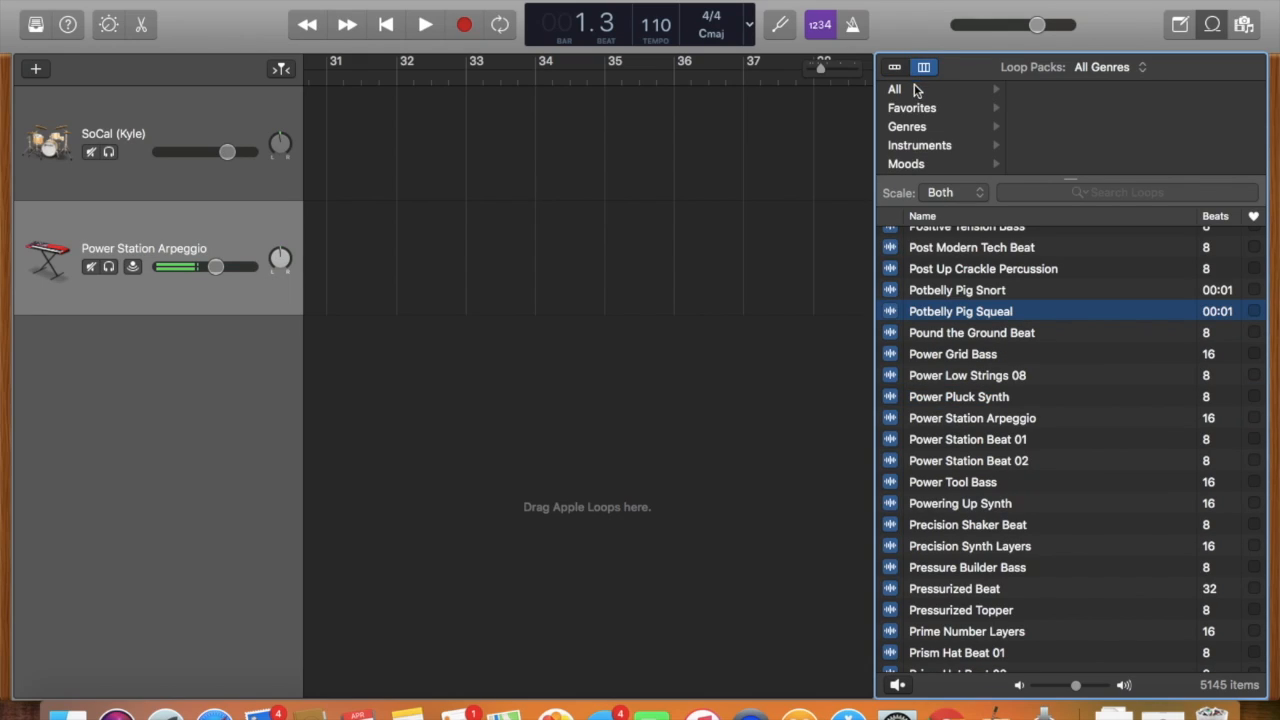
left_click(895, 68)
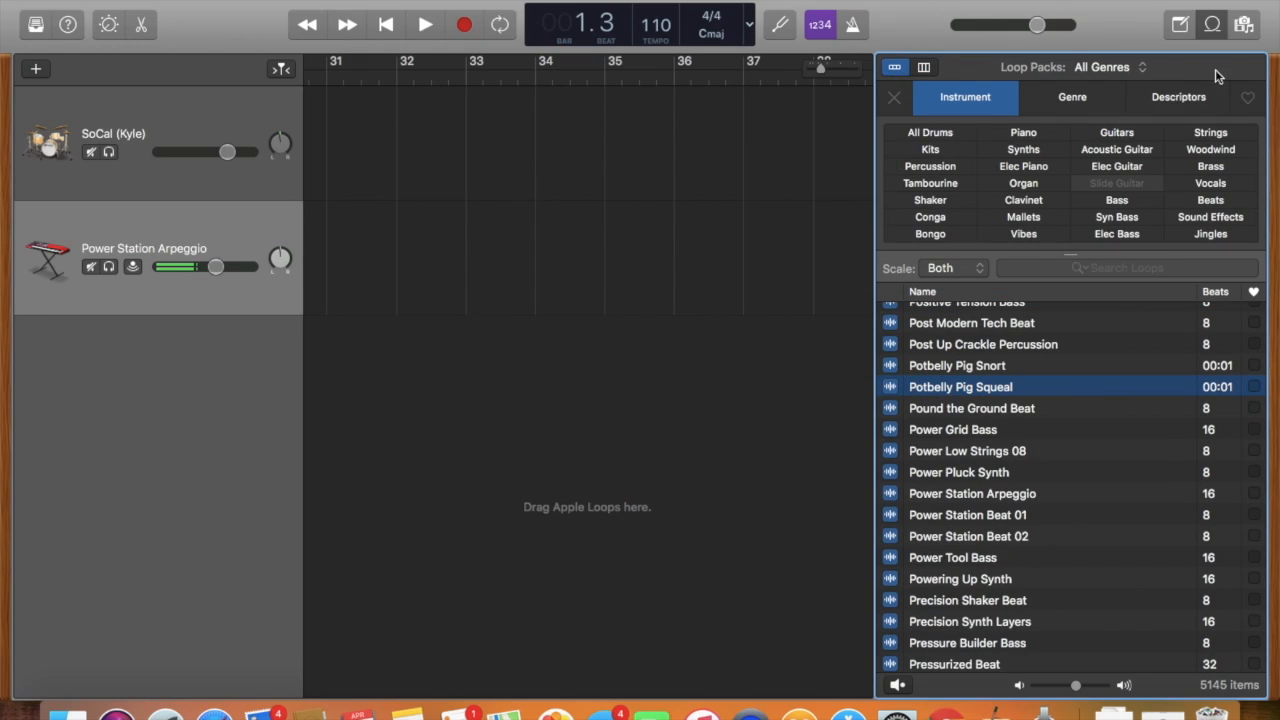
left_click(1212, 24)
View the project's Note Pad and the Media browser, closing each one.
left_click(1178, 24)
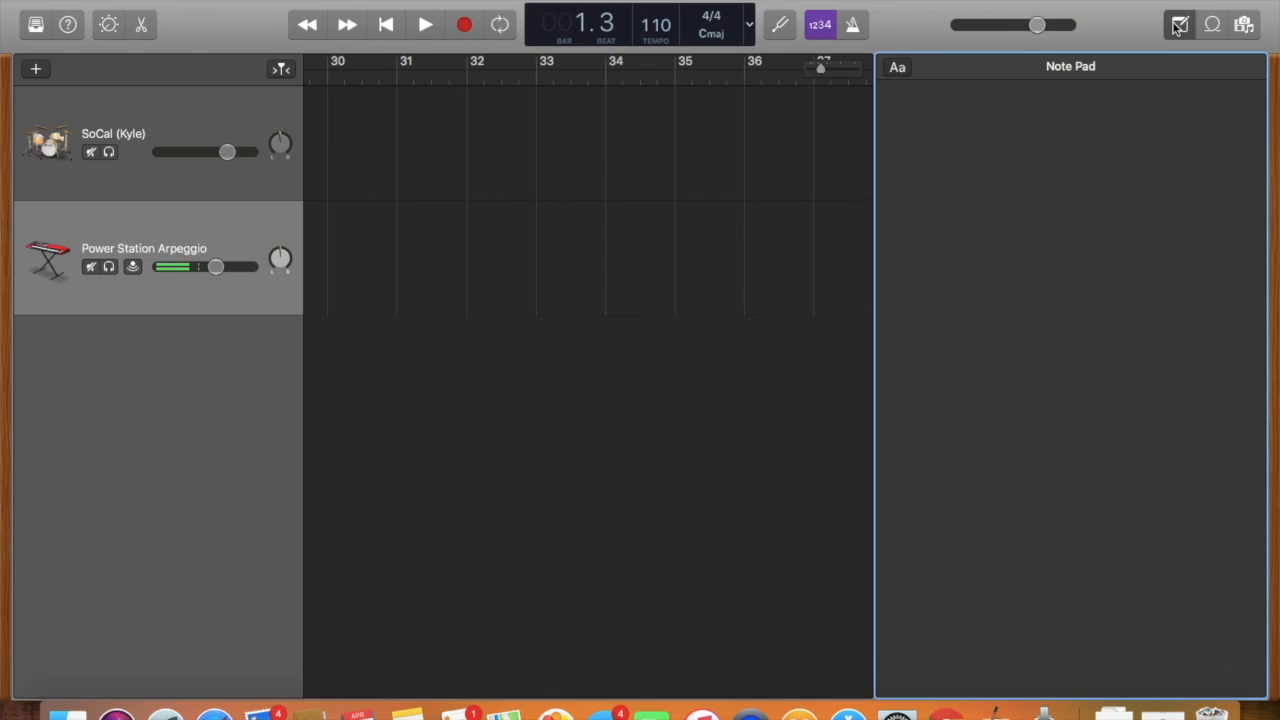
left_click(1178, 24)
left_click(1244, 24)
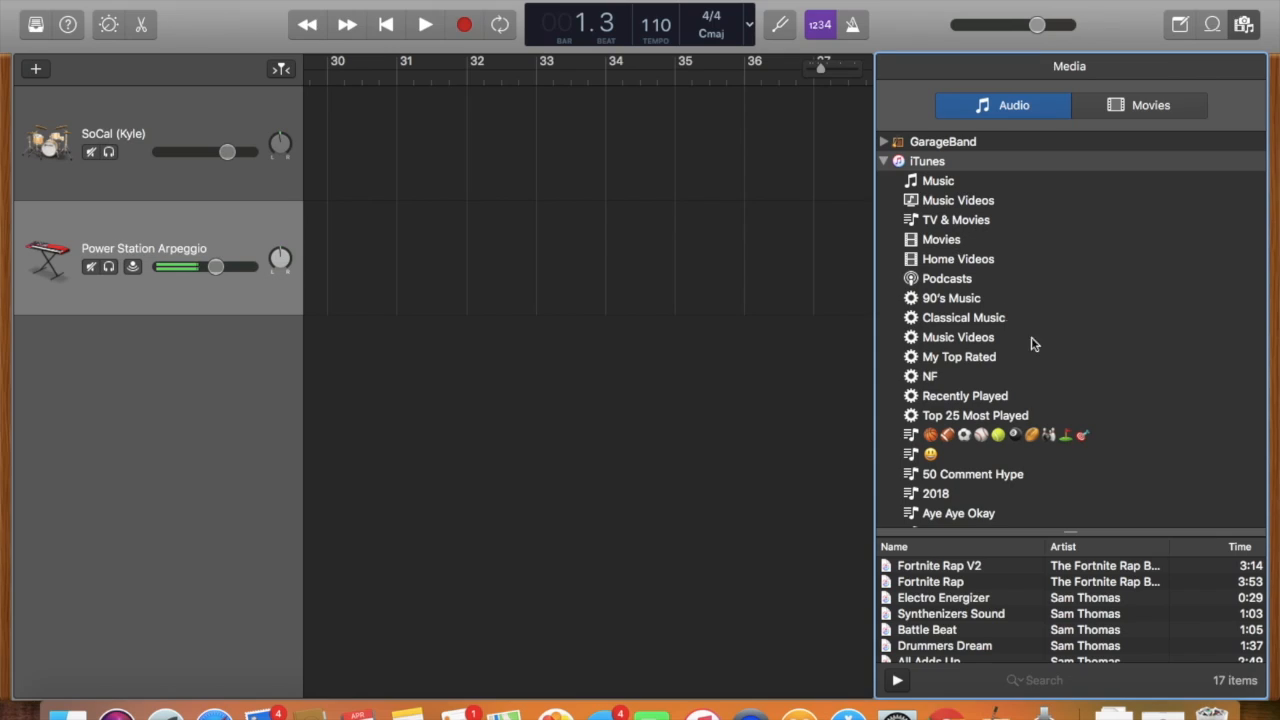
left_click(1245, 25)
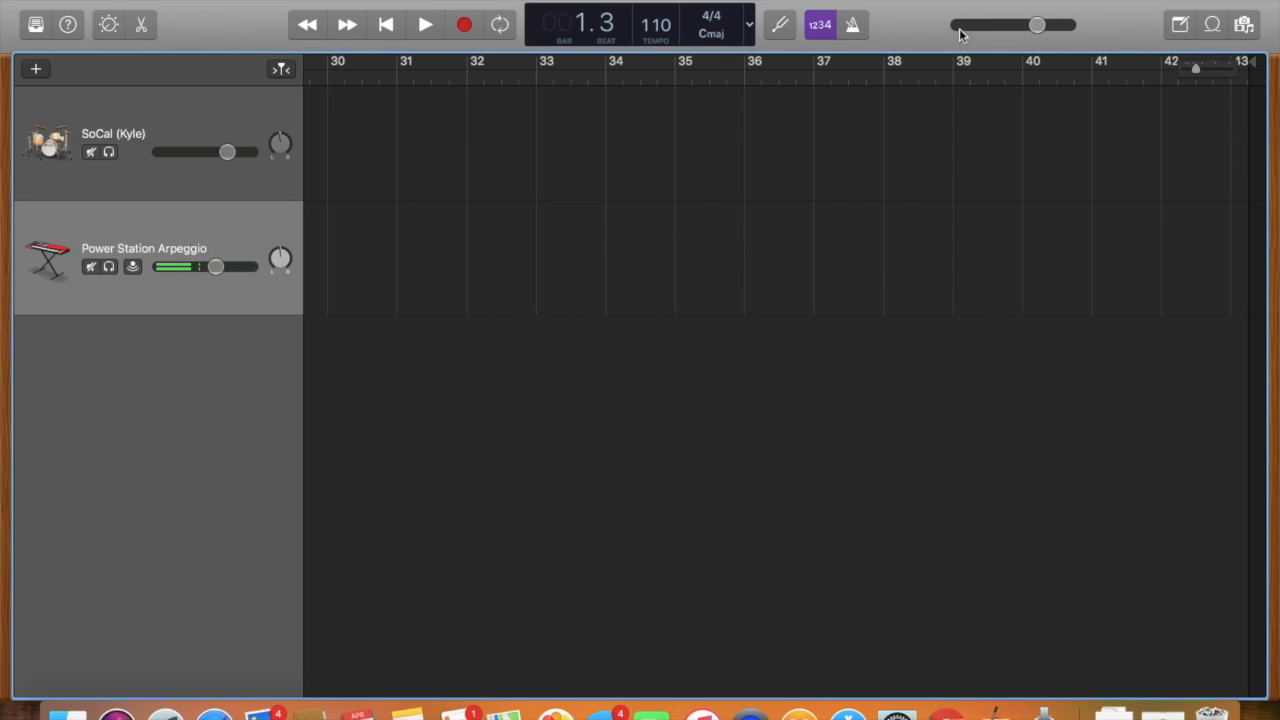
Toggle the count-in off and back on, turn on the metronome and play the project briefly.
left_click(821, 24)
left_click(821, 24)
left_click(855, 24)
scroll(601, 154, "left", 15)
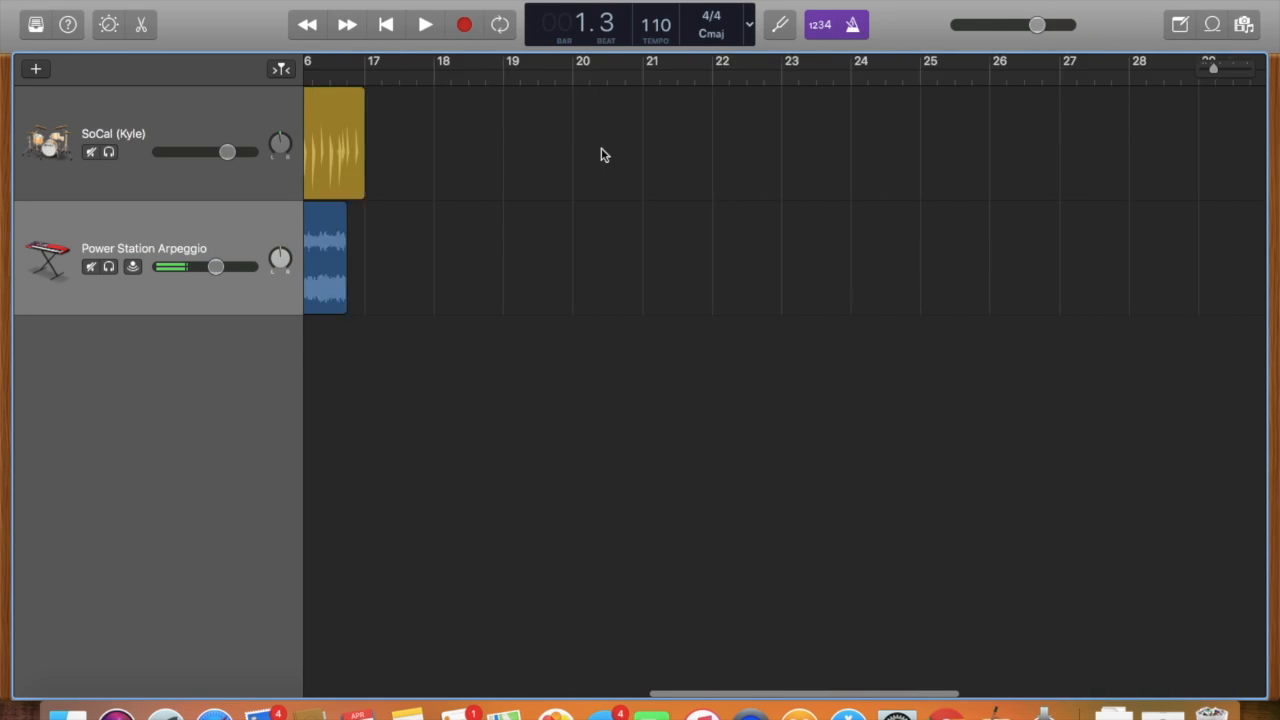
left_click(424, 26)
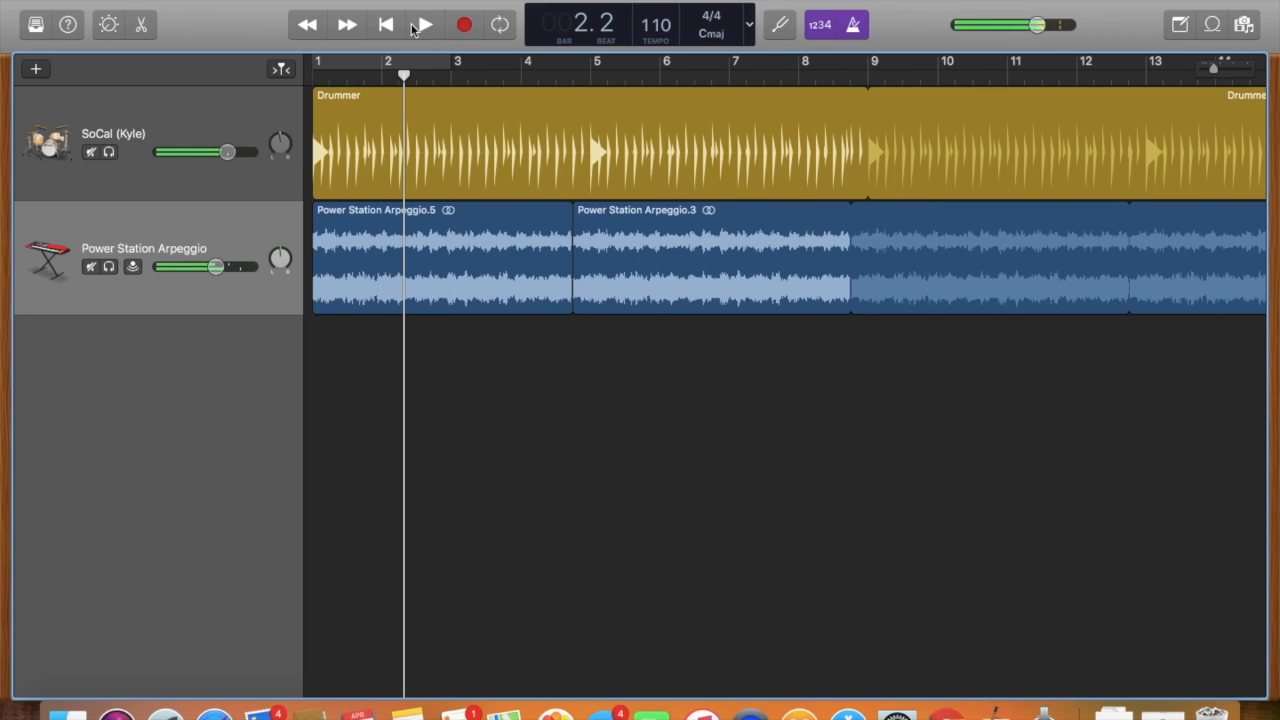
Mute the drummer and arpeggio tracks, play briefly to hear only the metronome and unmute both tracks.
left_click(91, 152)
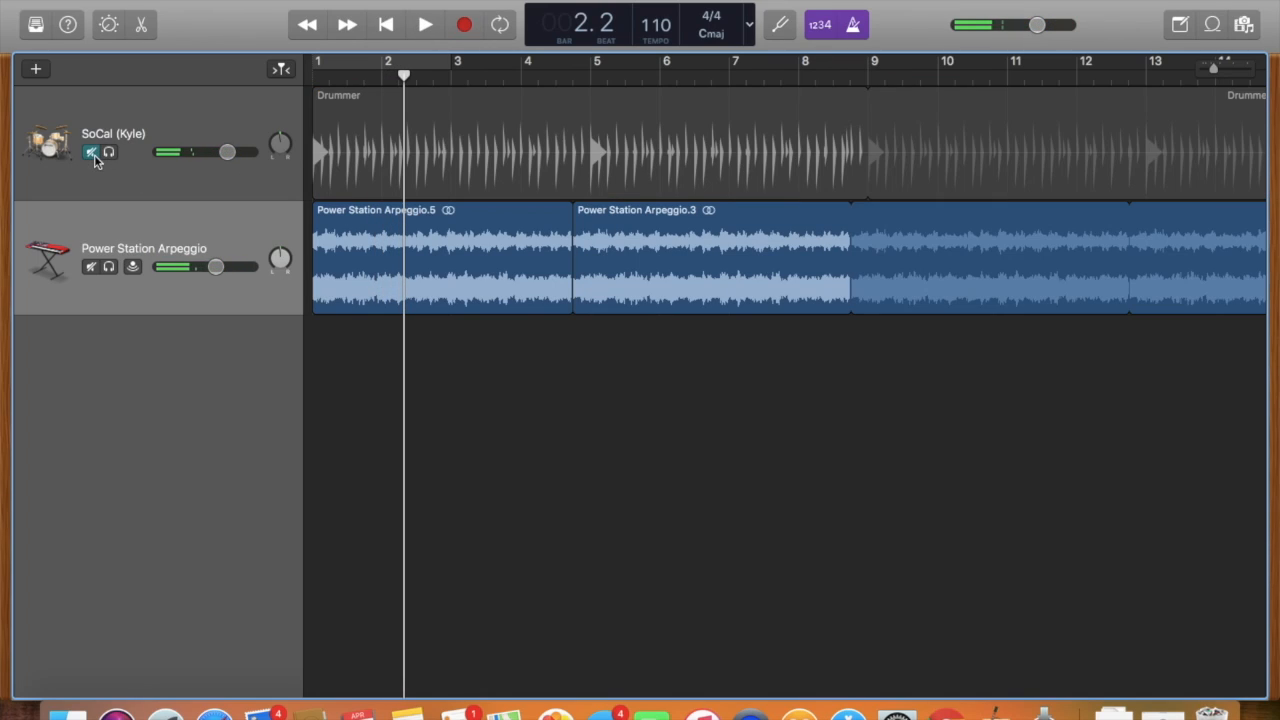
left_click(91, 266)
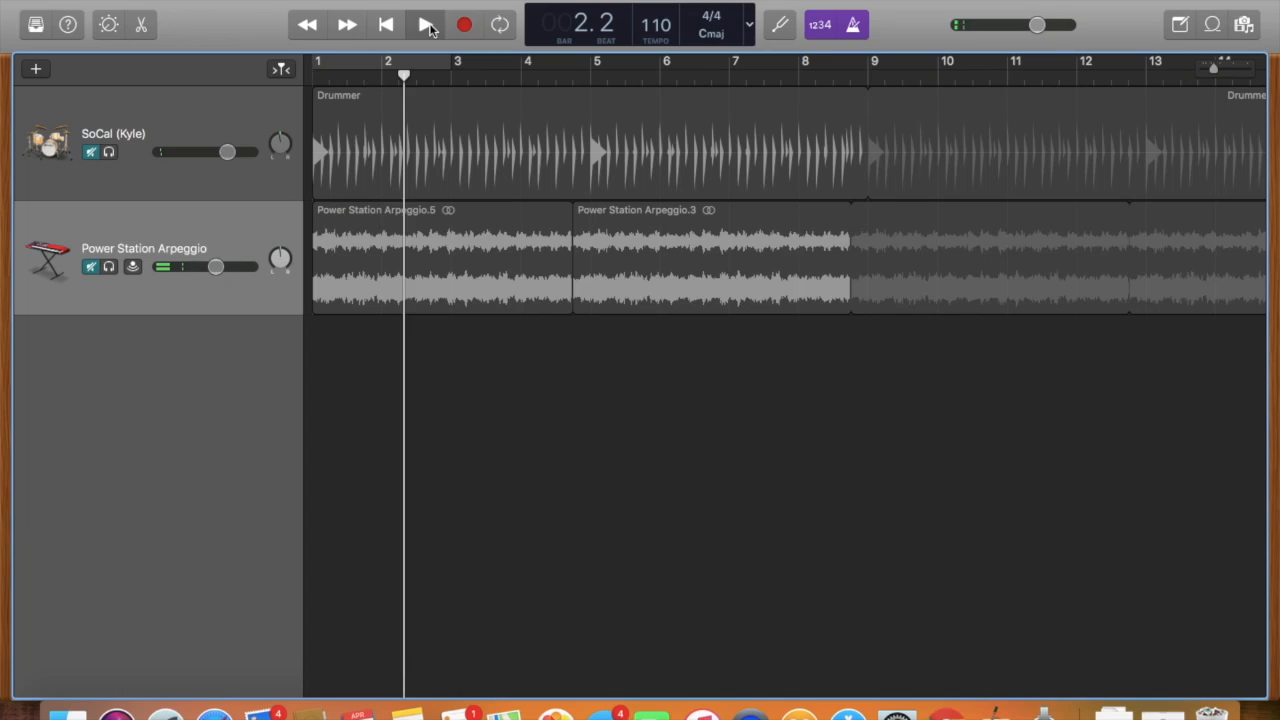
left_click(425, 25)
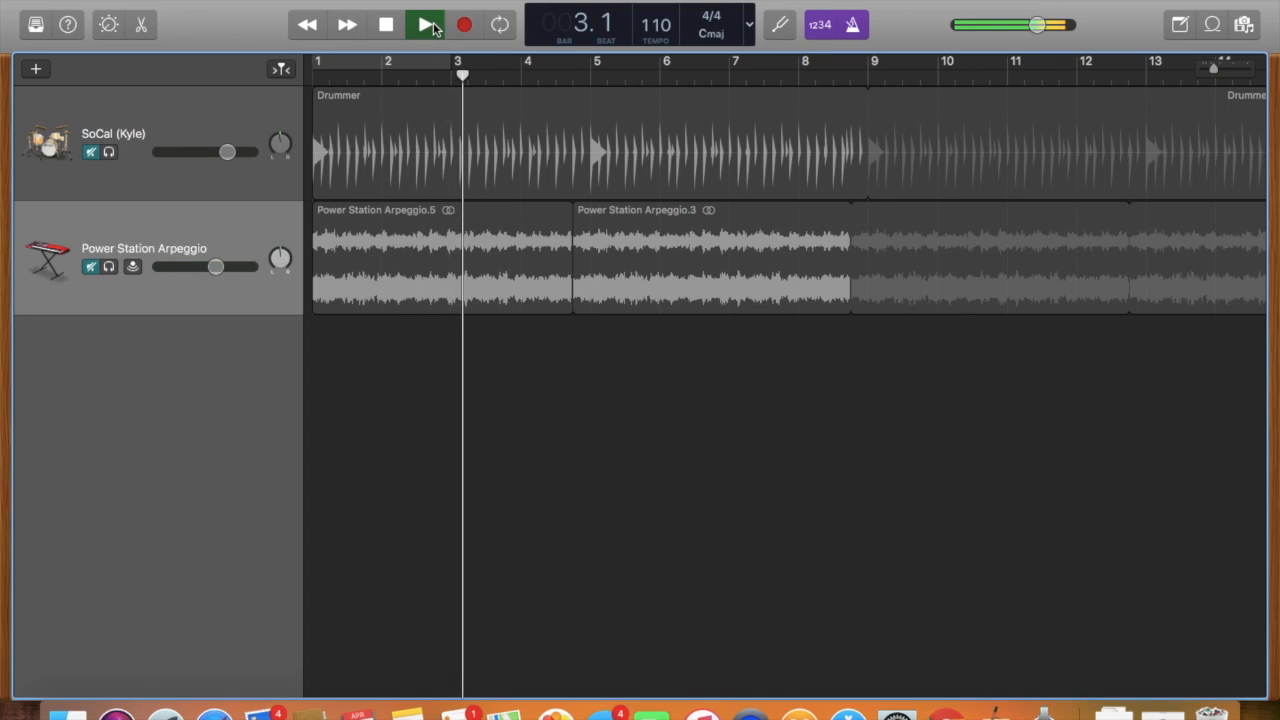
key("space")
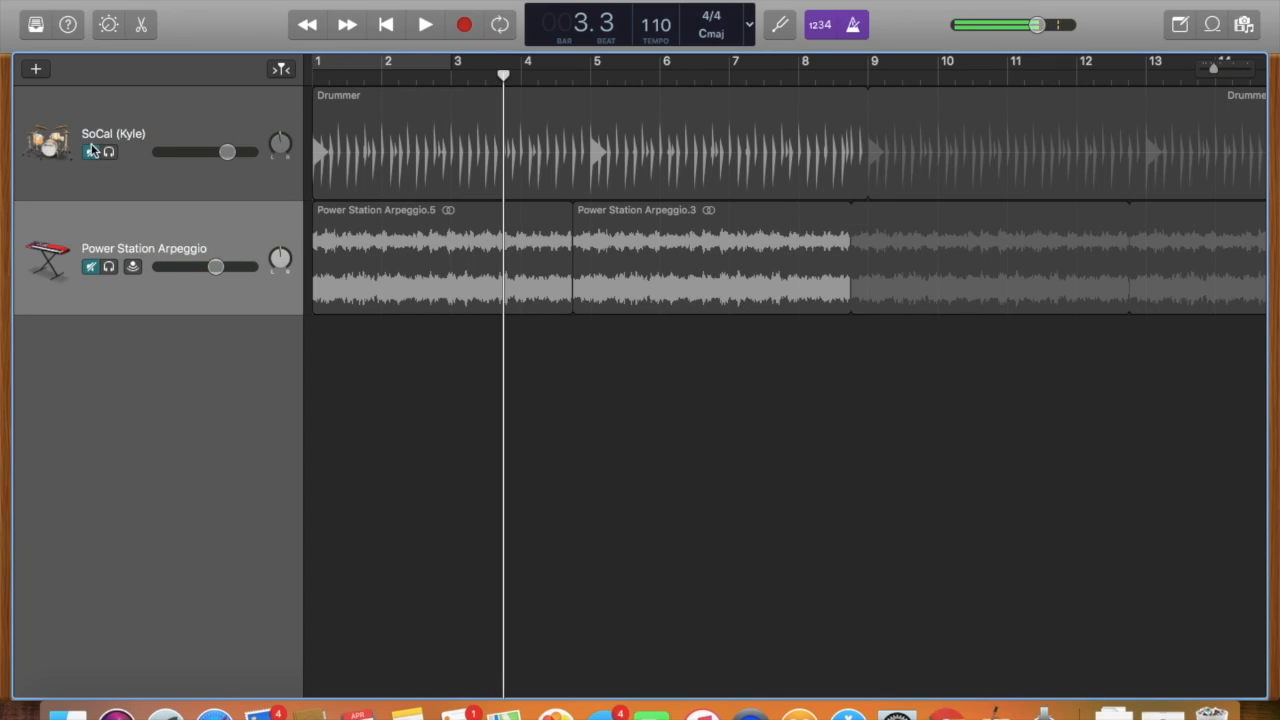
left_click(91, 152)
left_click(89, 267)
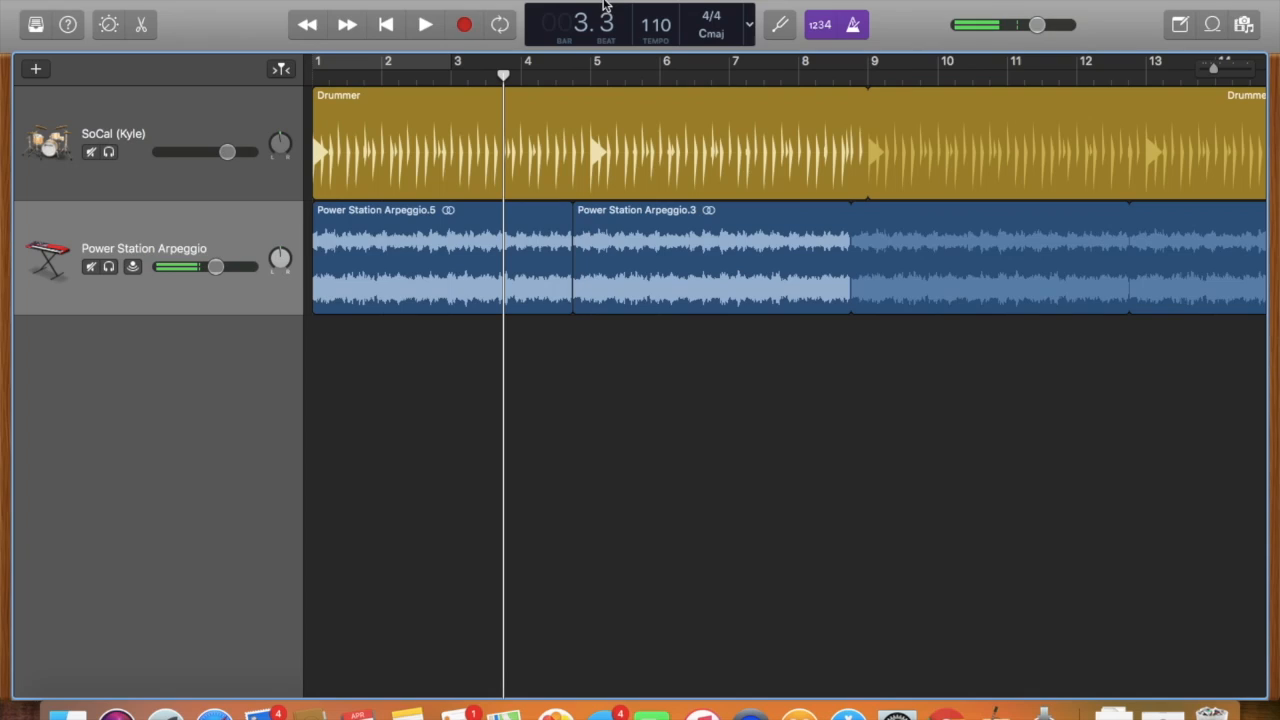
Turn the metronome off, and open the input tuner and close it.
left_click(853, 24)
left_click(780, 24)
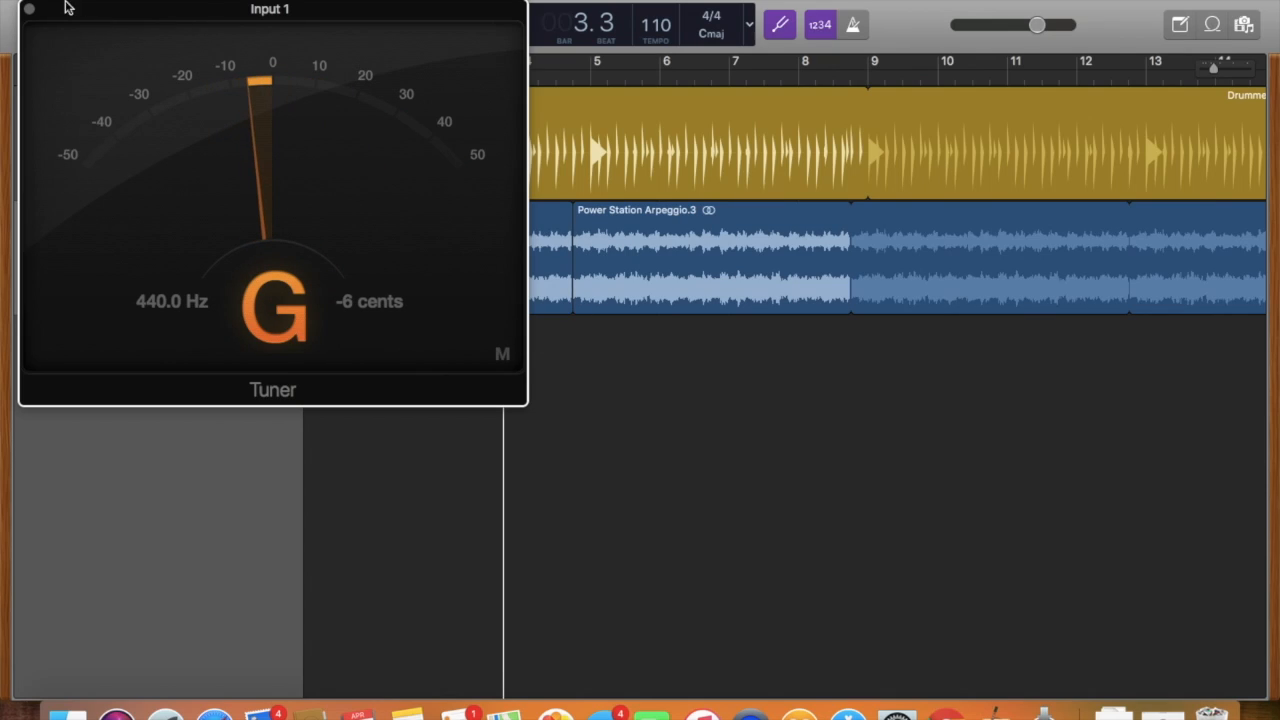
left_click(30, 9)
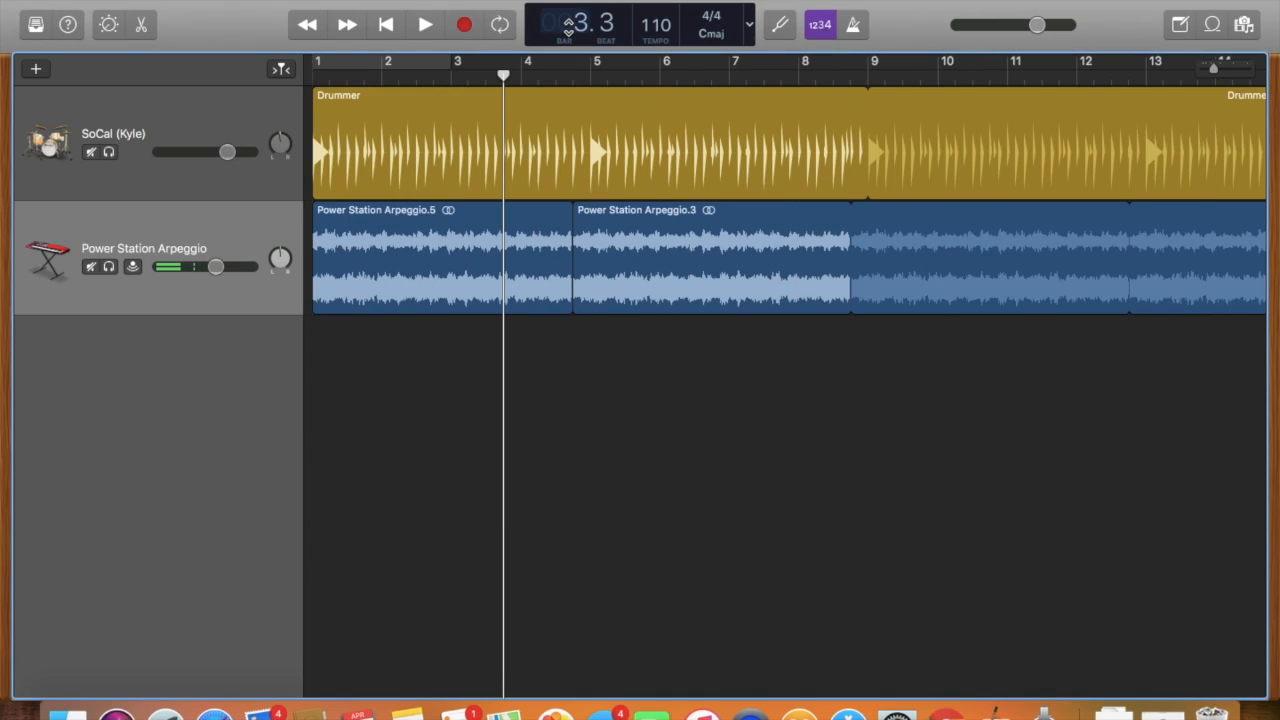
Move the playhead back to bar 1 and set the project tempo to 130.
mouse_move(575, 23)
left_mouse_down()
mouse_move(575, 8)
mouse_move(575, 34)
left_mouse_up()
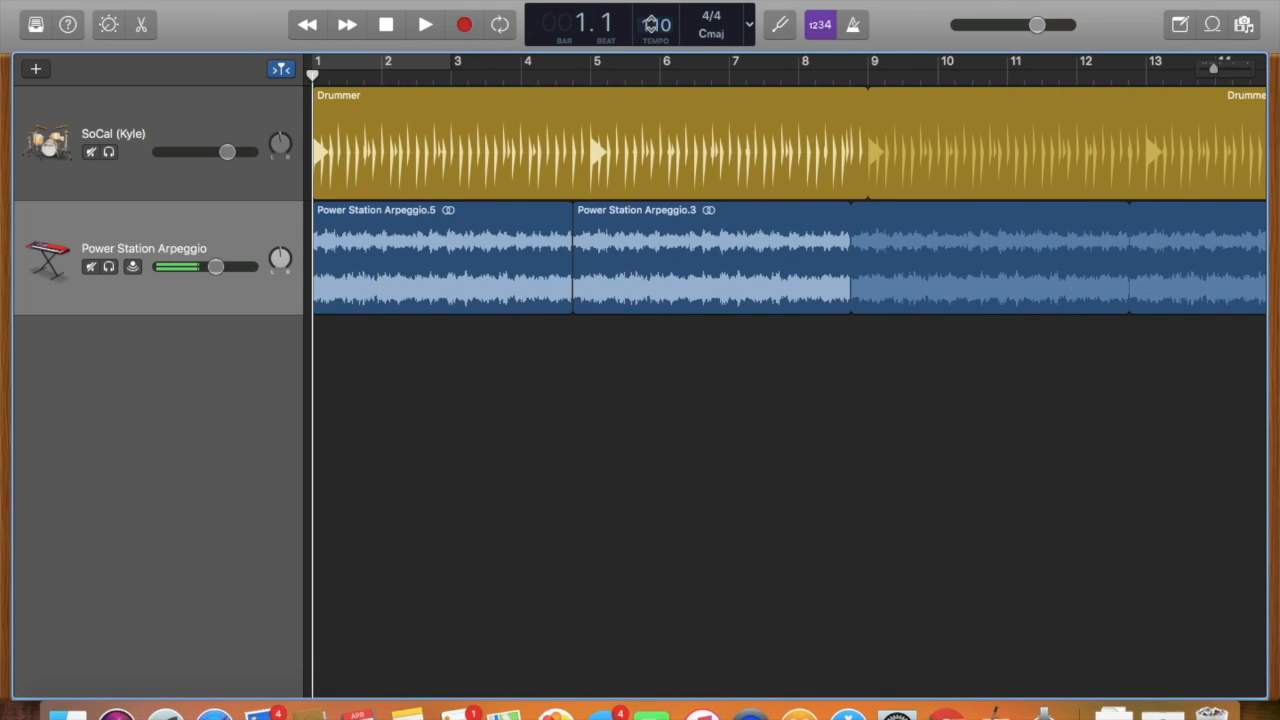
double_click(645, 25)
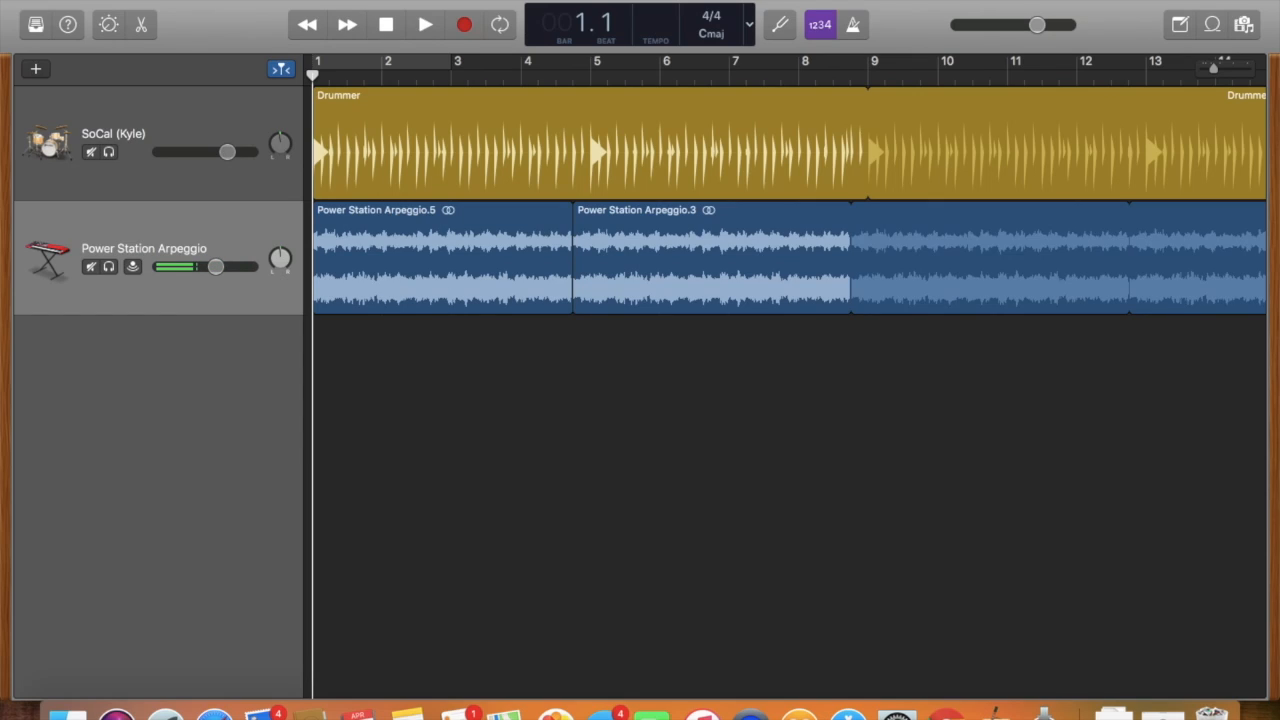
type("130")
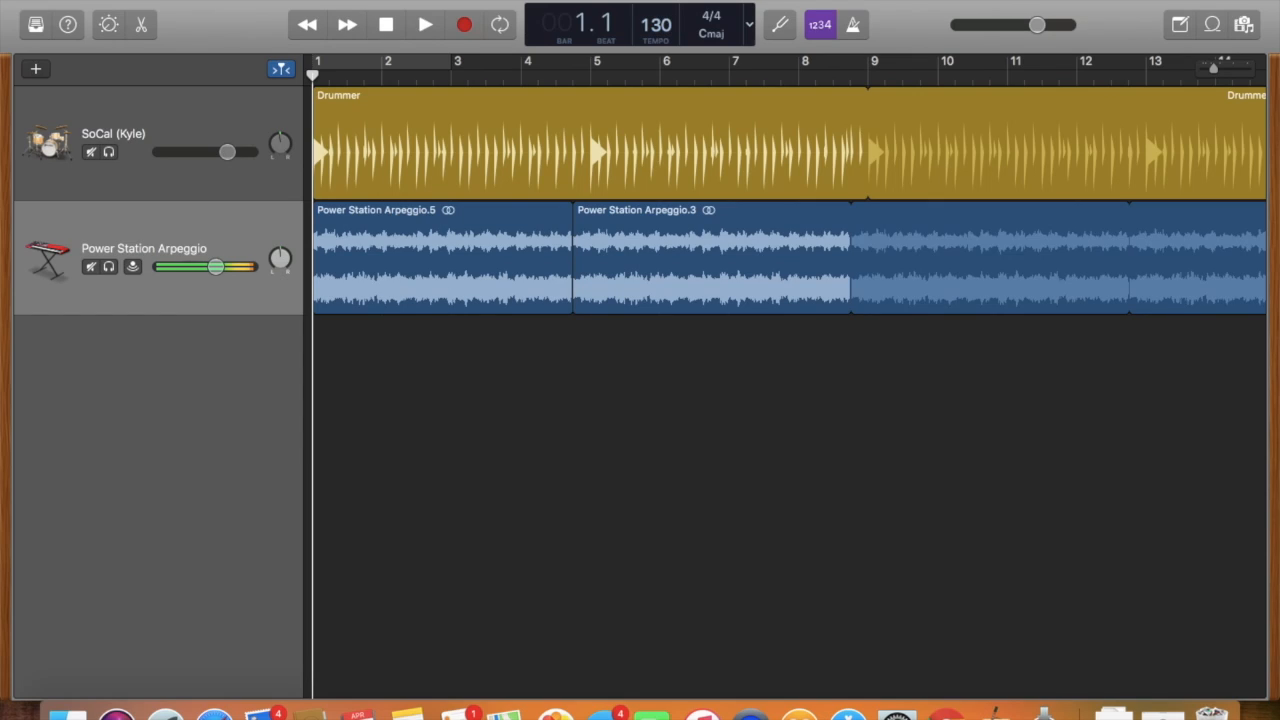
View the list of key signatures and the display mode options, closing each one.
left_click(748, 30)
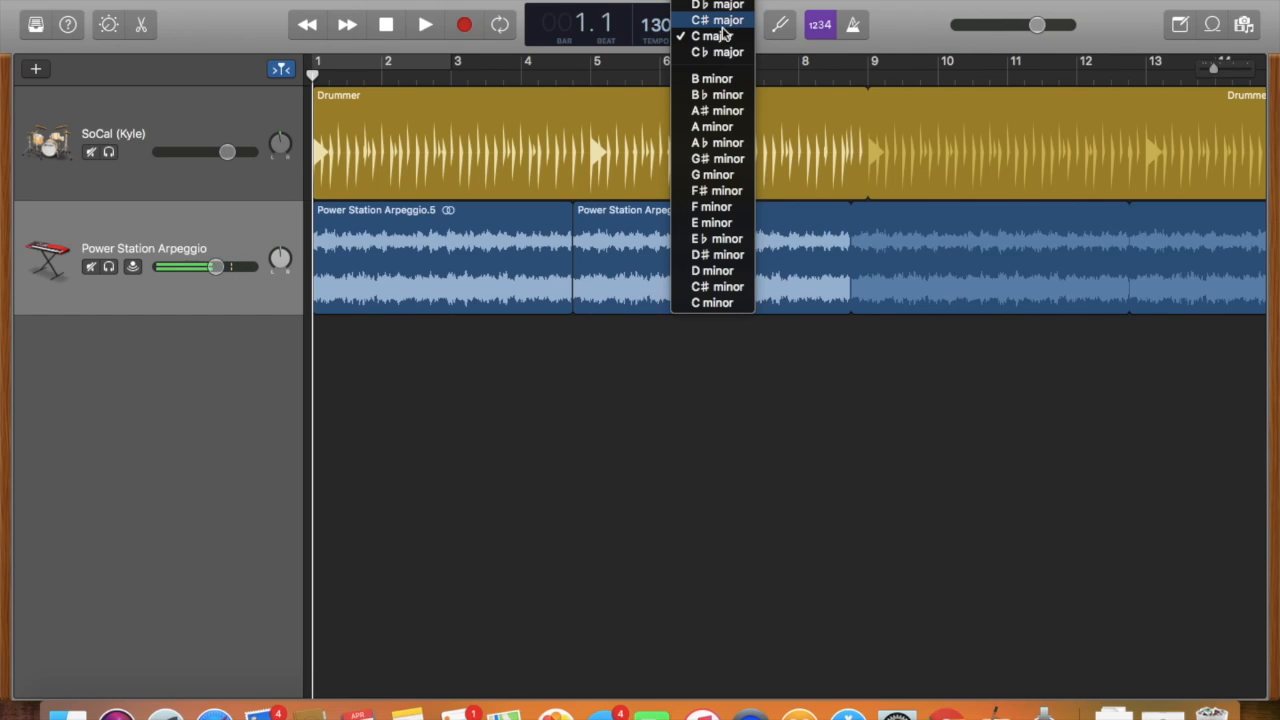
left_click(675, 37)
left_click(750, 31)
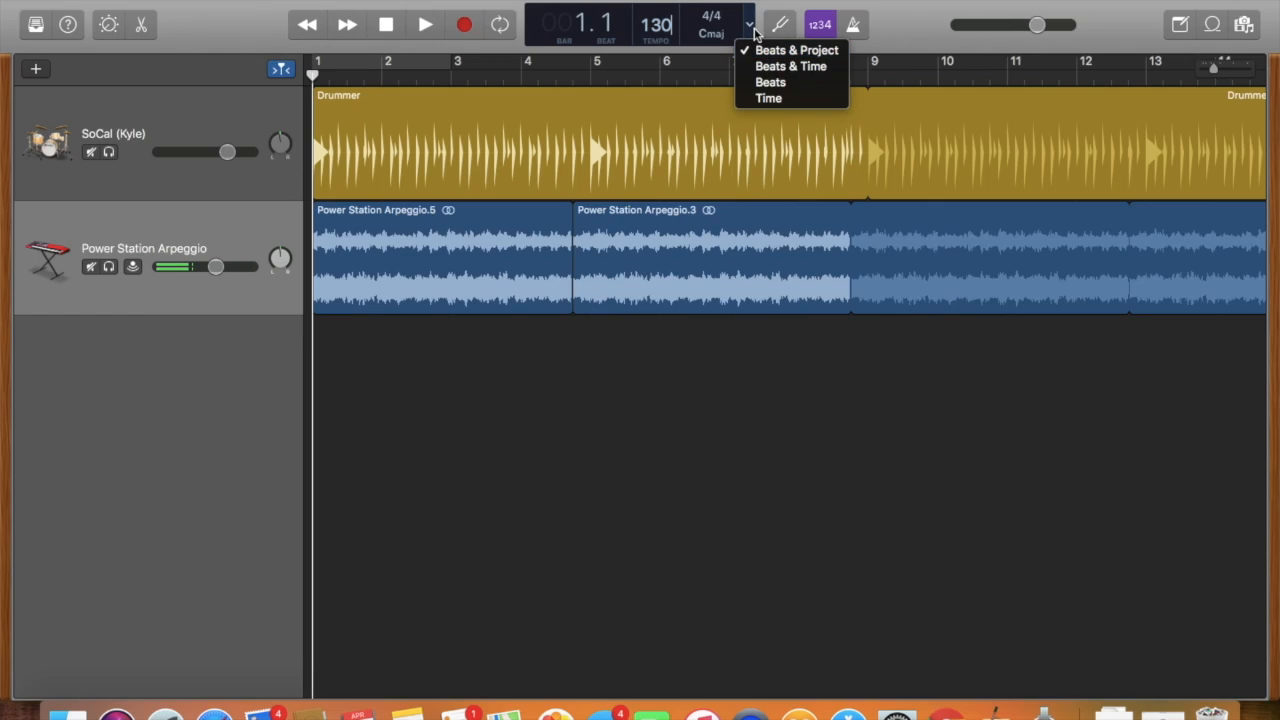
left_click(752, 31)
Play the project briefly, set its tempo to 200 and listen to it again.
left_click(425, 24)
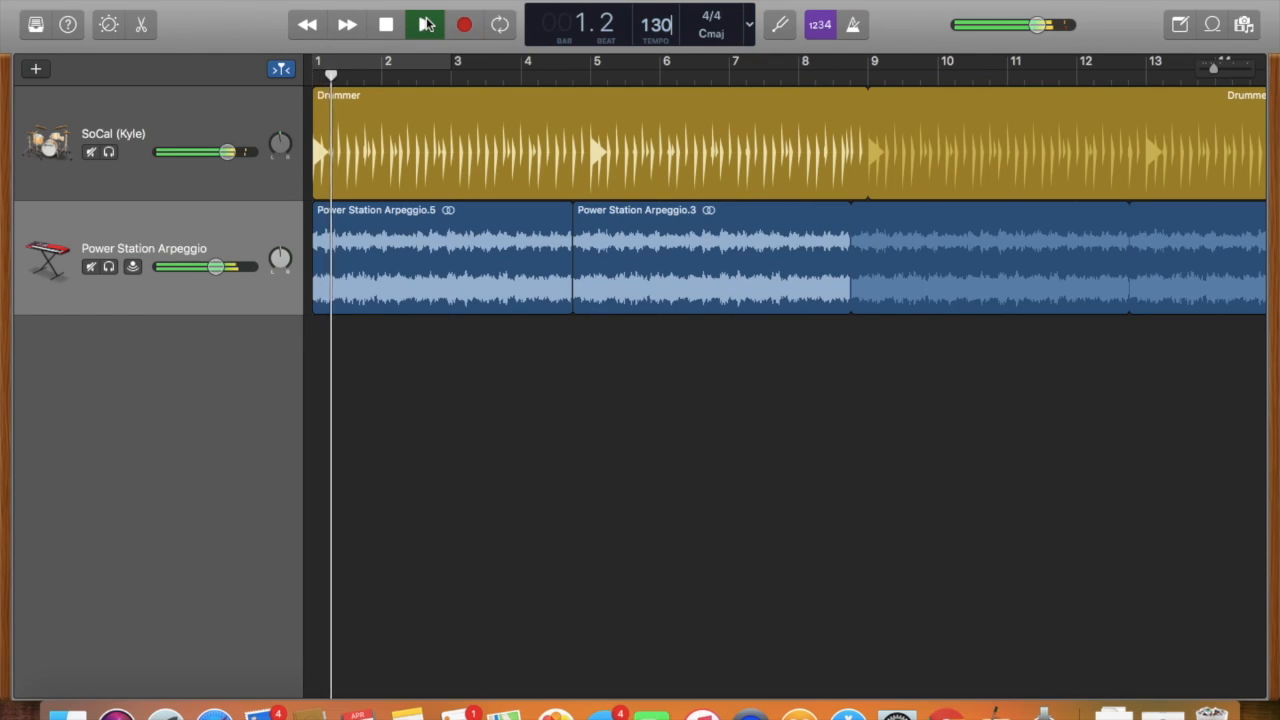
double_click(656, 24)
type("1")
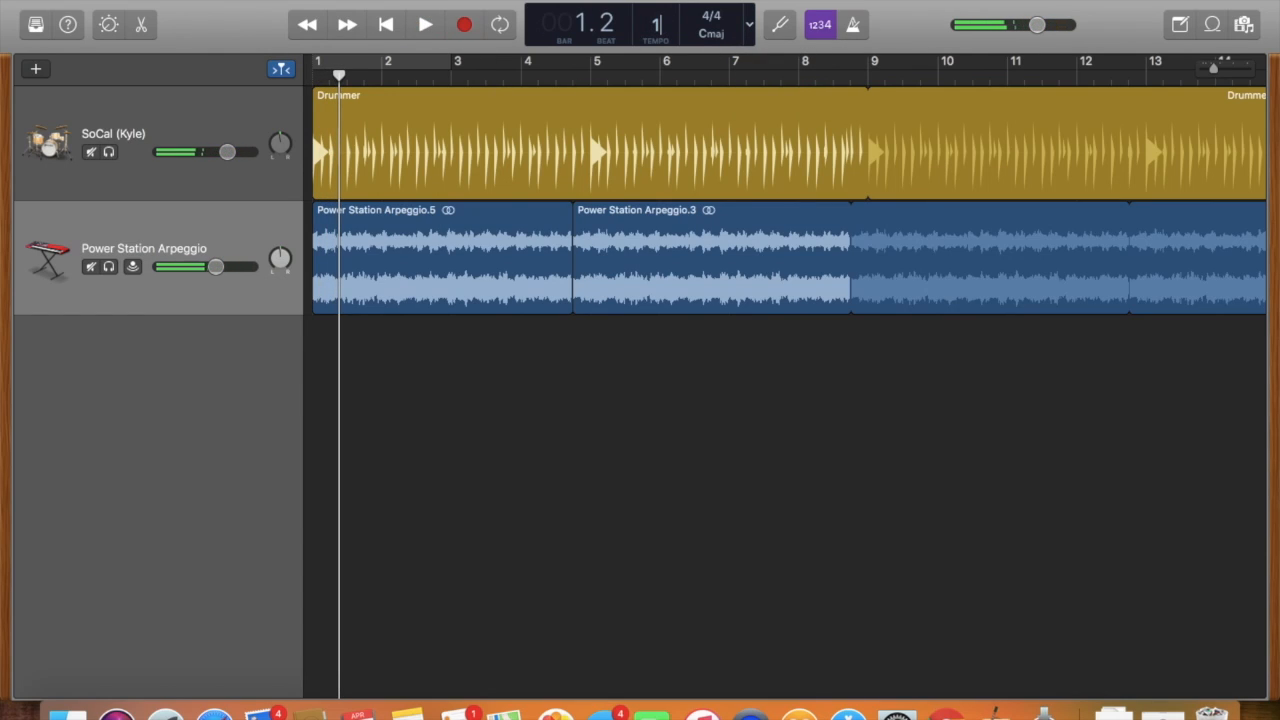
type("200")
key("Return")
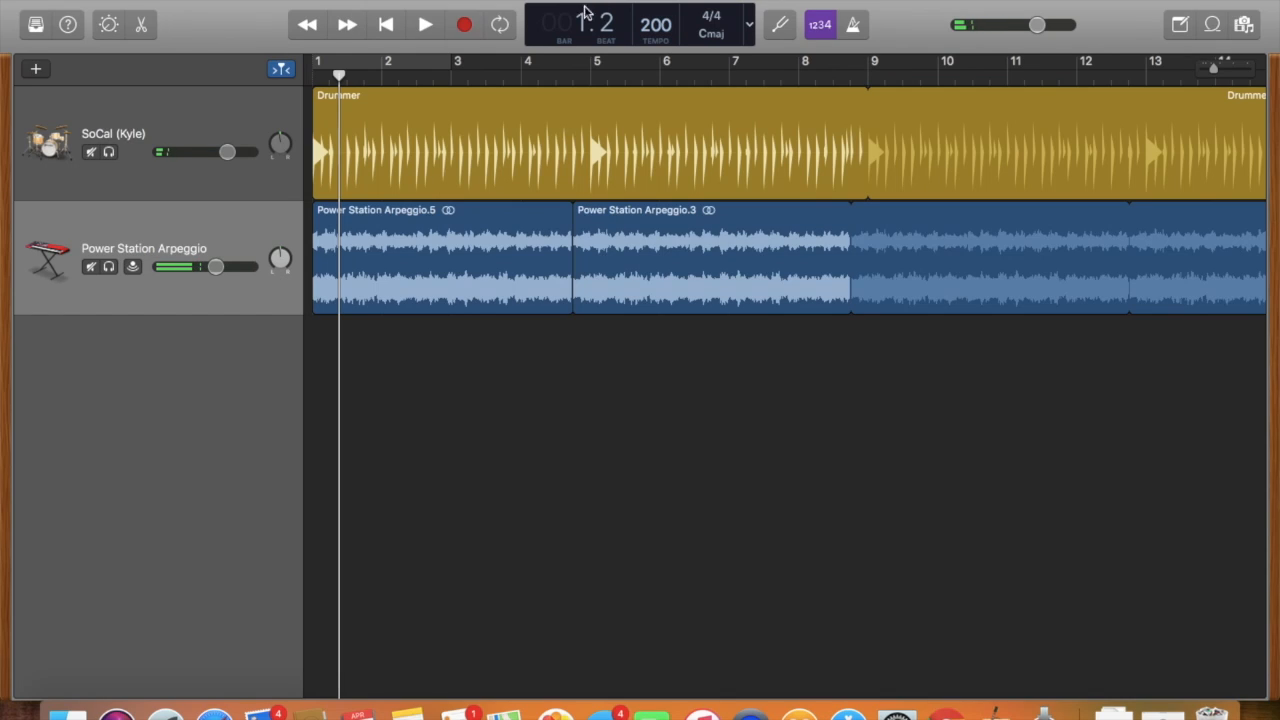
left_click(421, 28)
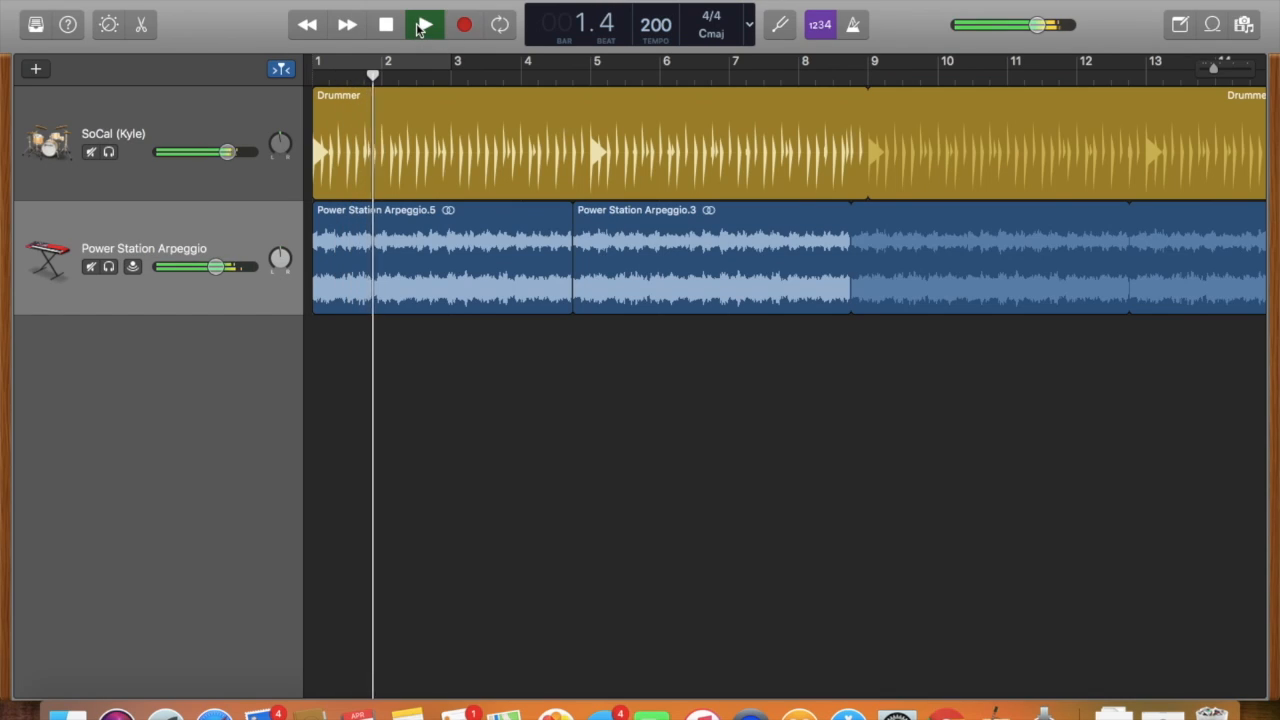
left_click(421, 28)
Set the project tempo to 100 and play a short passage to hear the change.
key("BackSpace")
key("BackSpace")
key("BackSpace")
type("100")
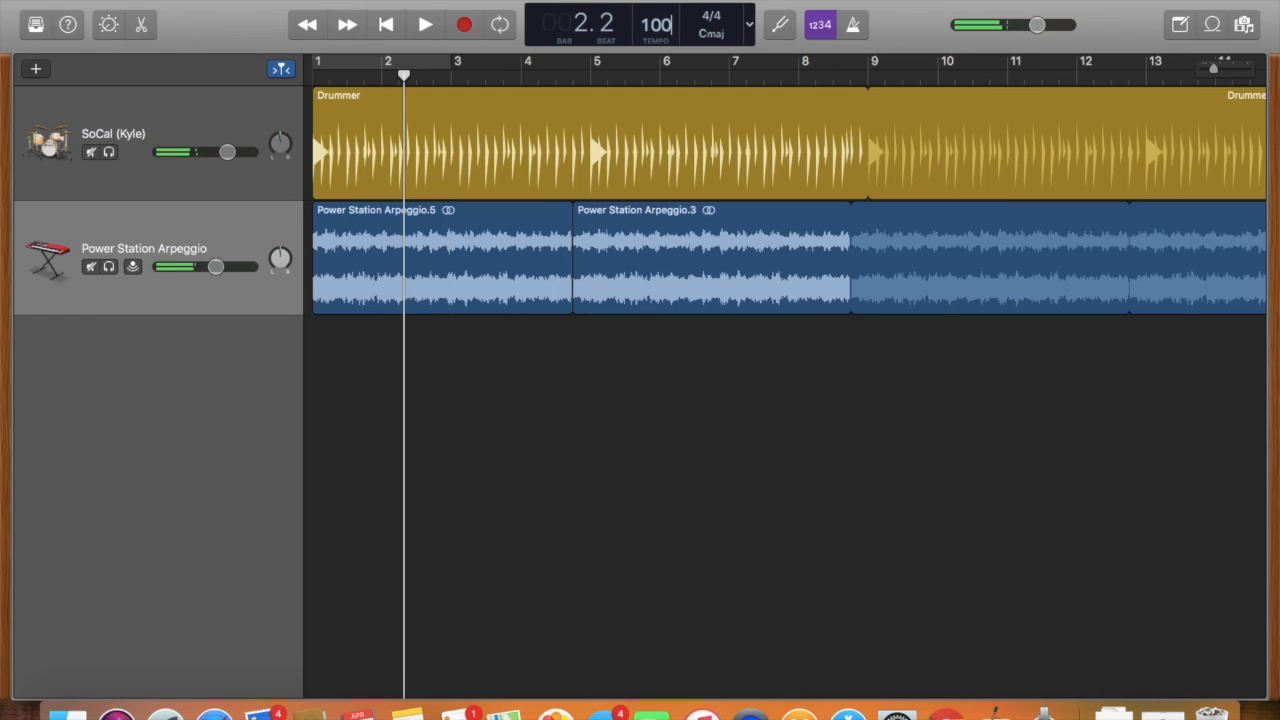
left_click(421, 28)
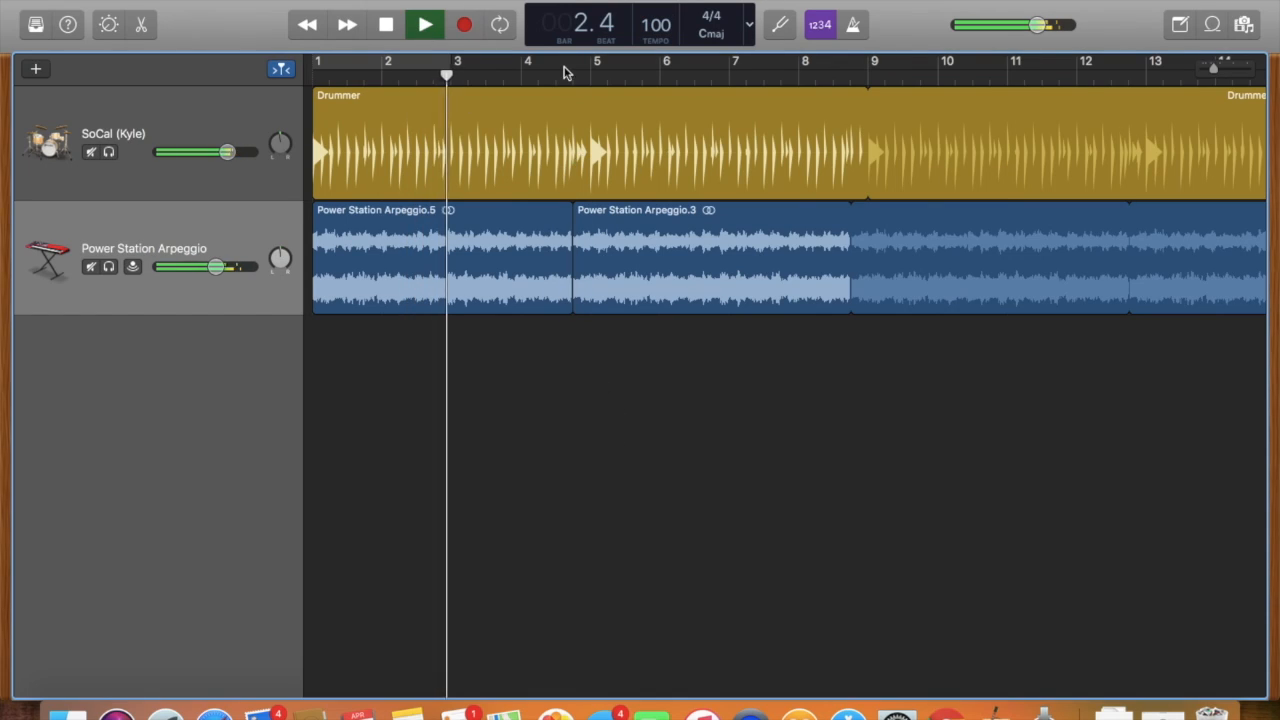
left_click(425, 28)
Set the project tempo back to 200, play about two bars and stop.
double_click(668, 33)
key("BackSpace")
type("200")
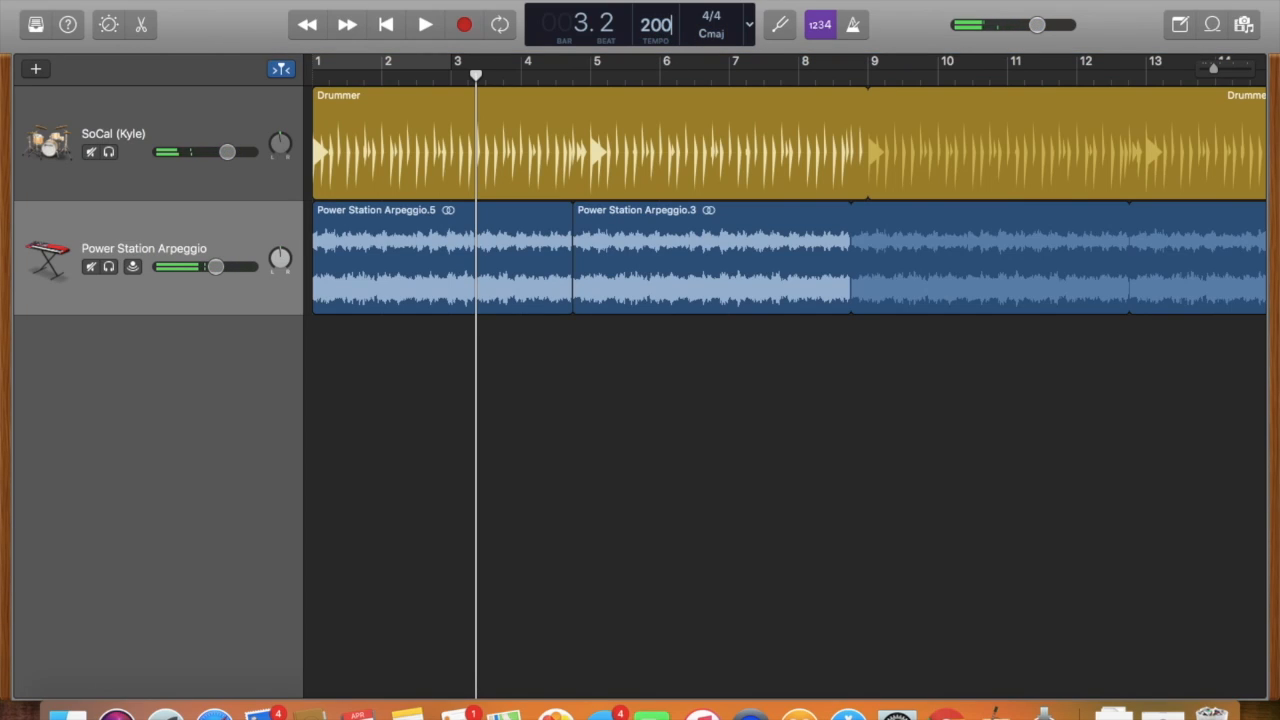
left_click(416, 32)
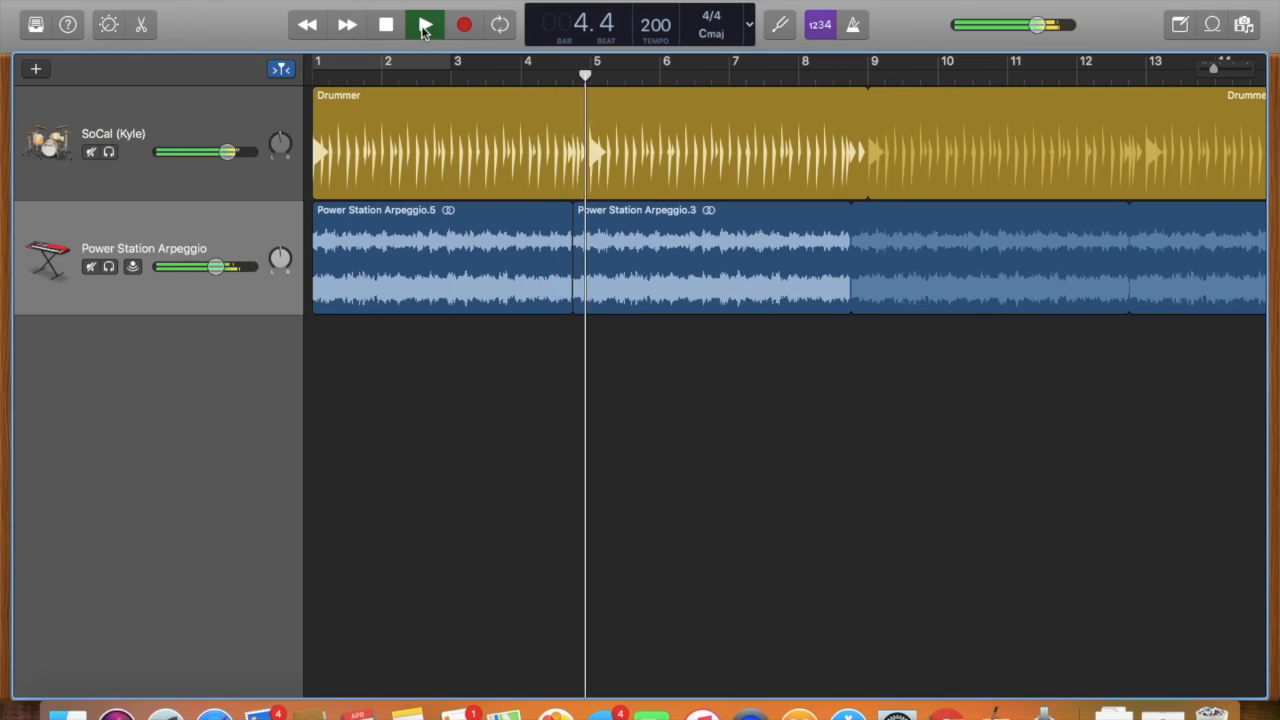
left_click(428, 28)
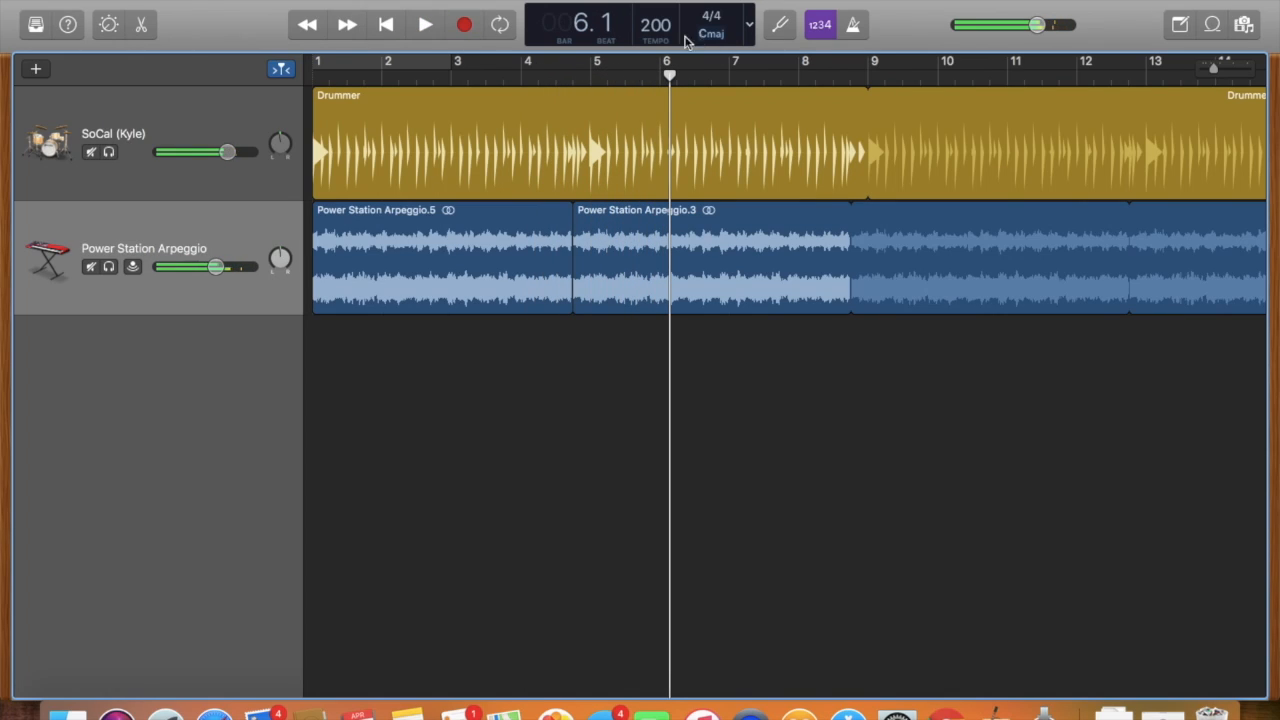
Set the project tempo to 50 and start playback.
double_click(655, 26)
type("50")
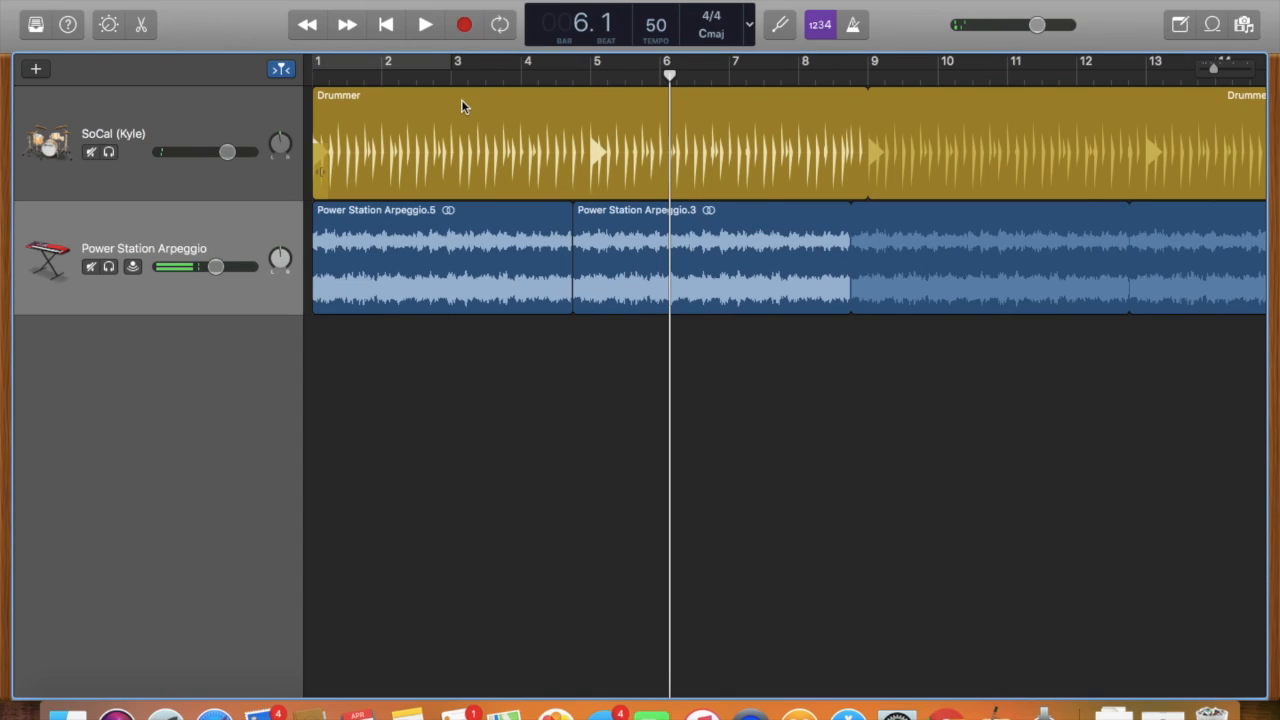
left_click(423, 25)
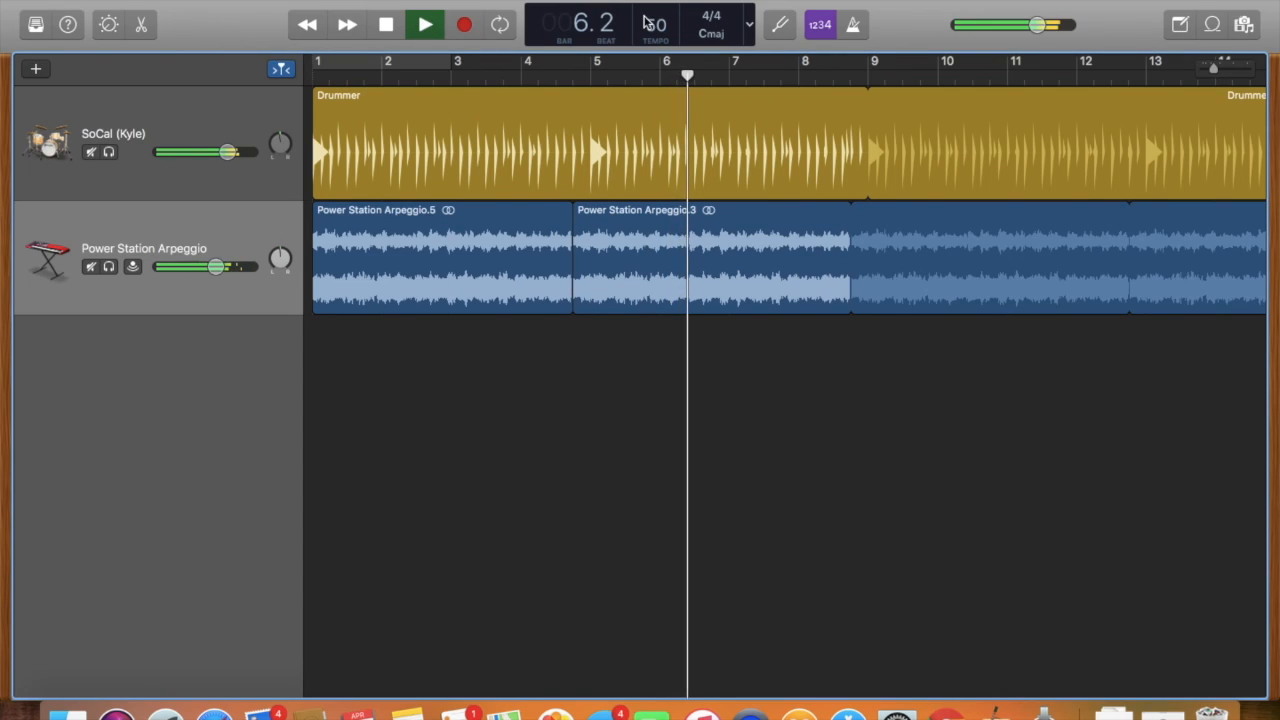
Set the project tempo to 110 during playback, replay from about bar 3 and stop.
double_click(655, 25)
type("110")
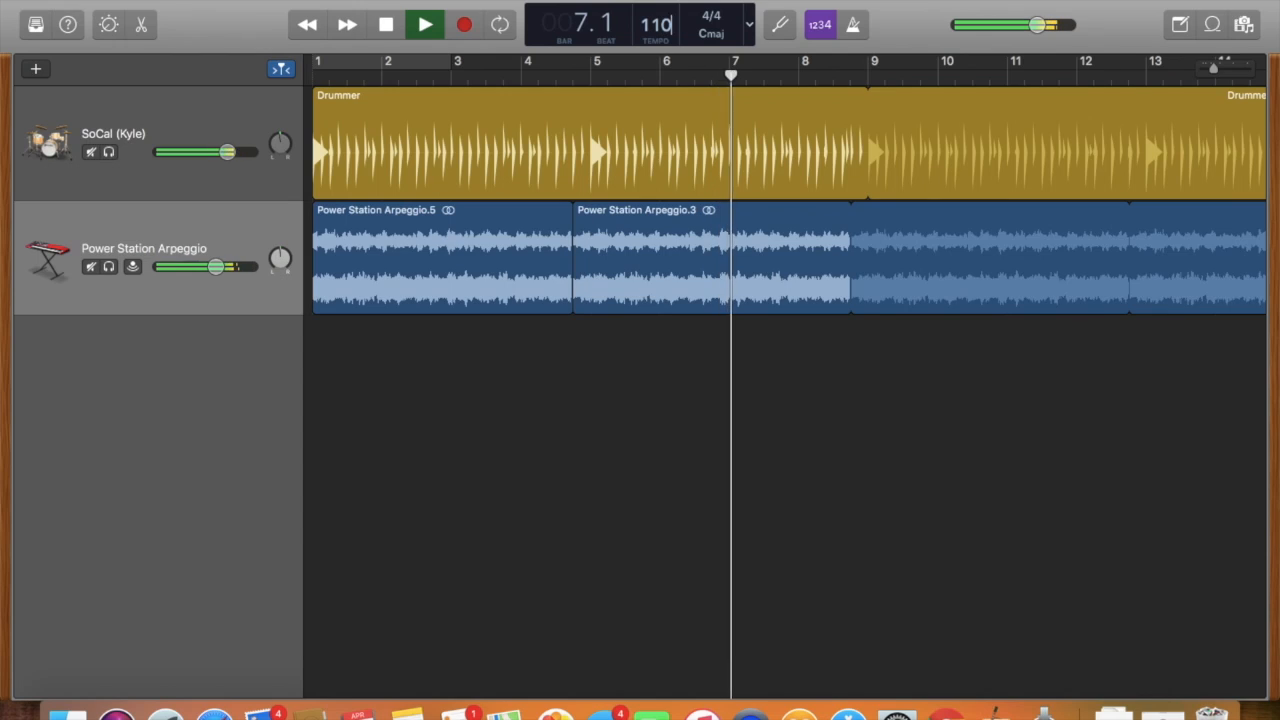
left_click(763, 490)
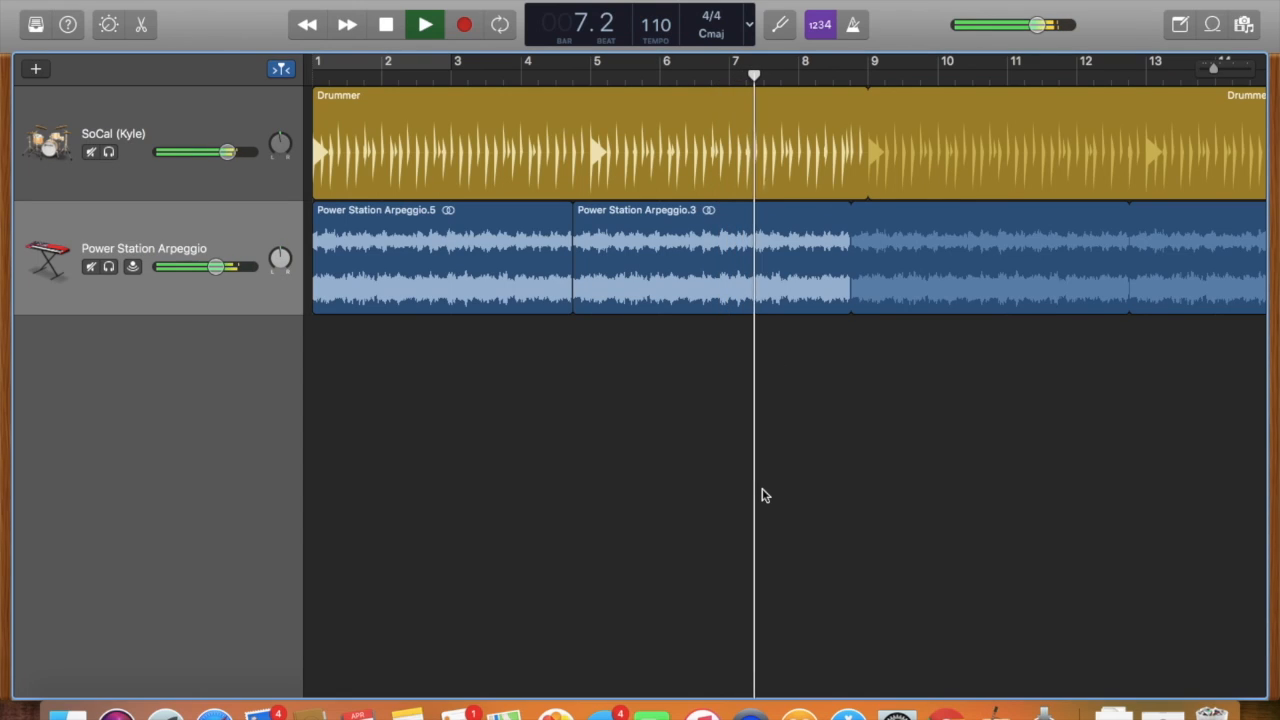
left_click(447, 75)
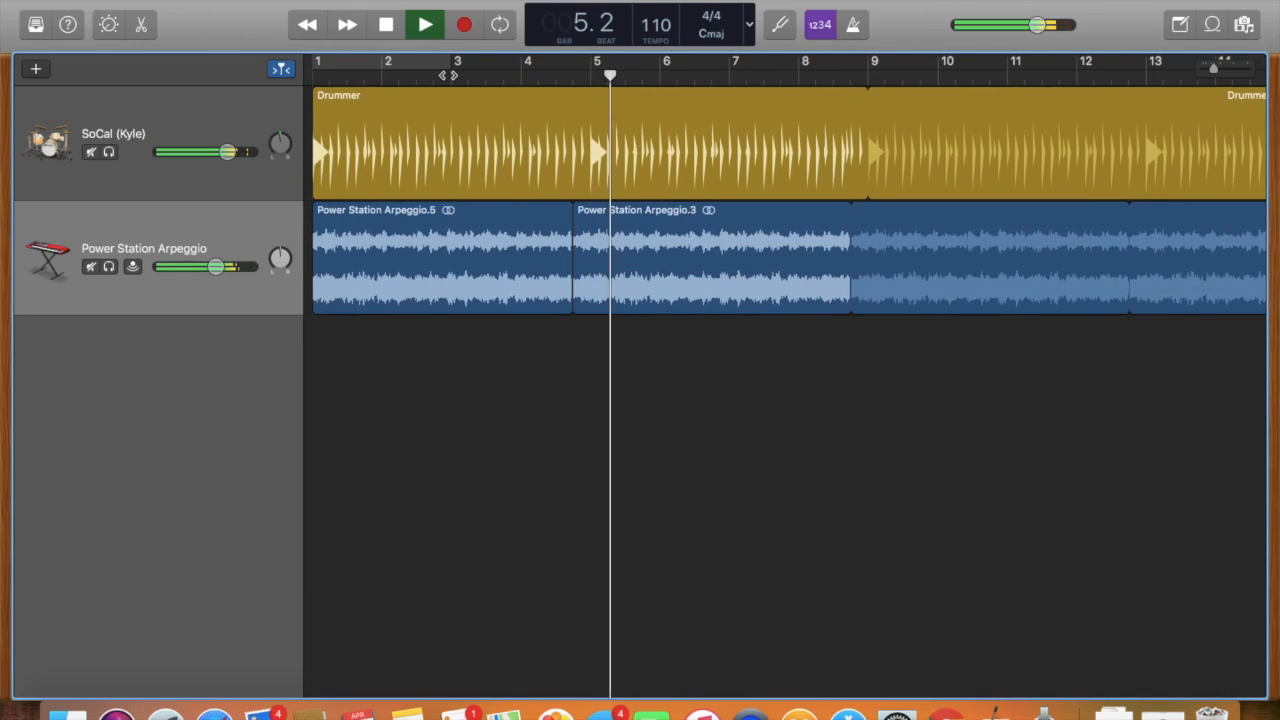
left_click(424, 25)
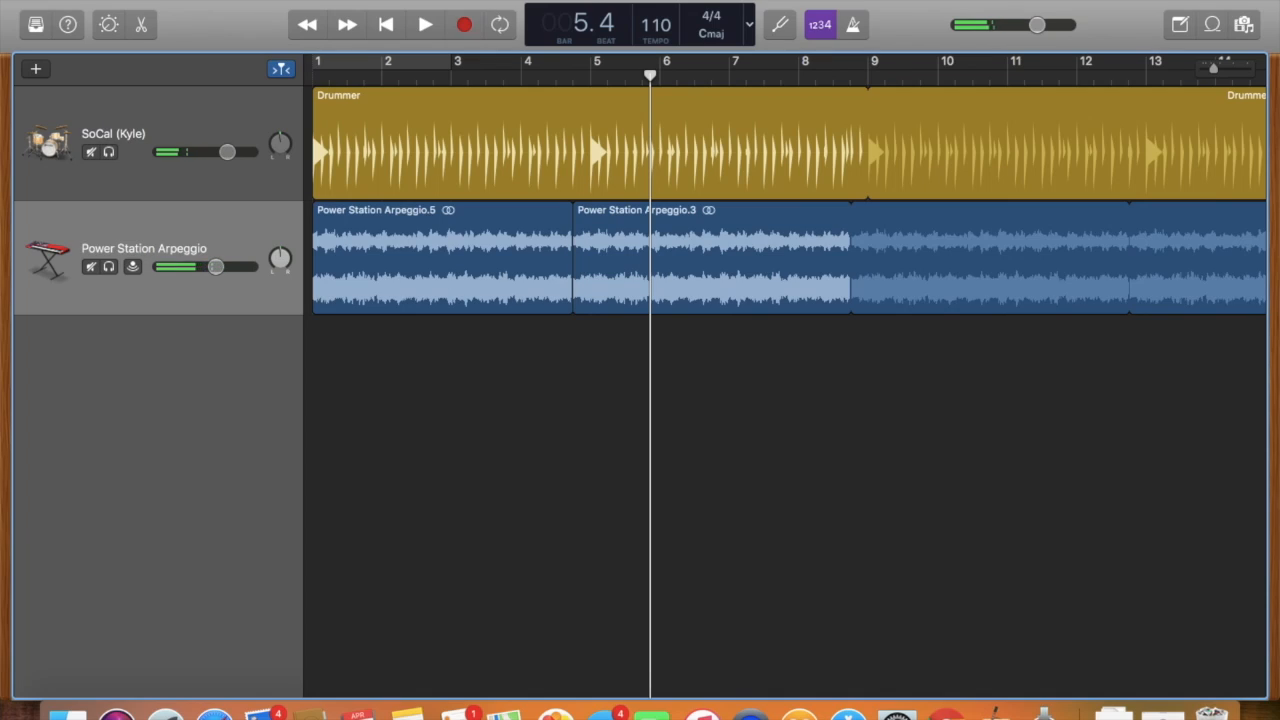
Look over the file, edit and track commands, show the Master Track and lower its volume slightly.
left_click(150, 0)
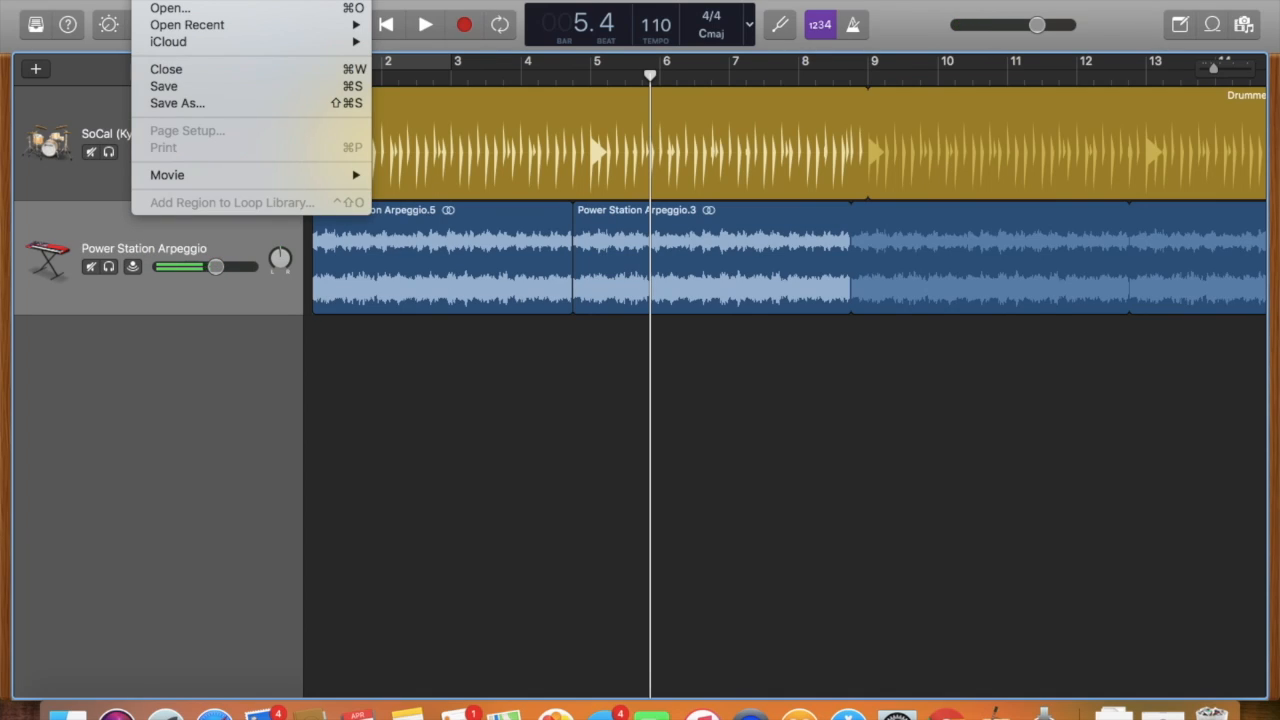
mouse_move(186, 0)
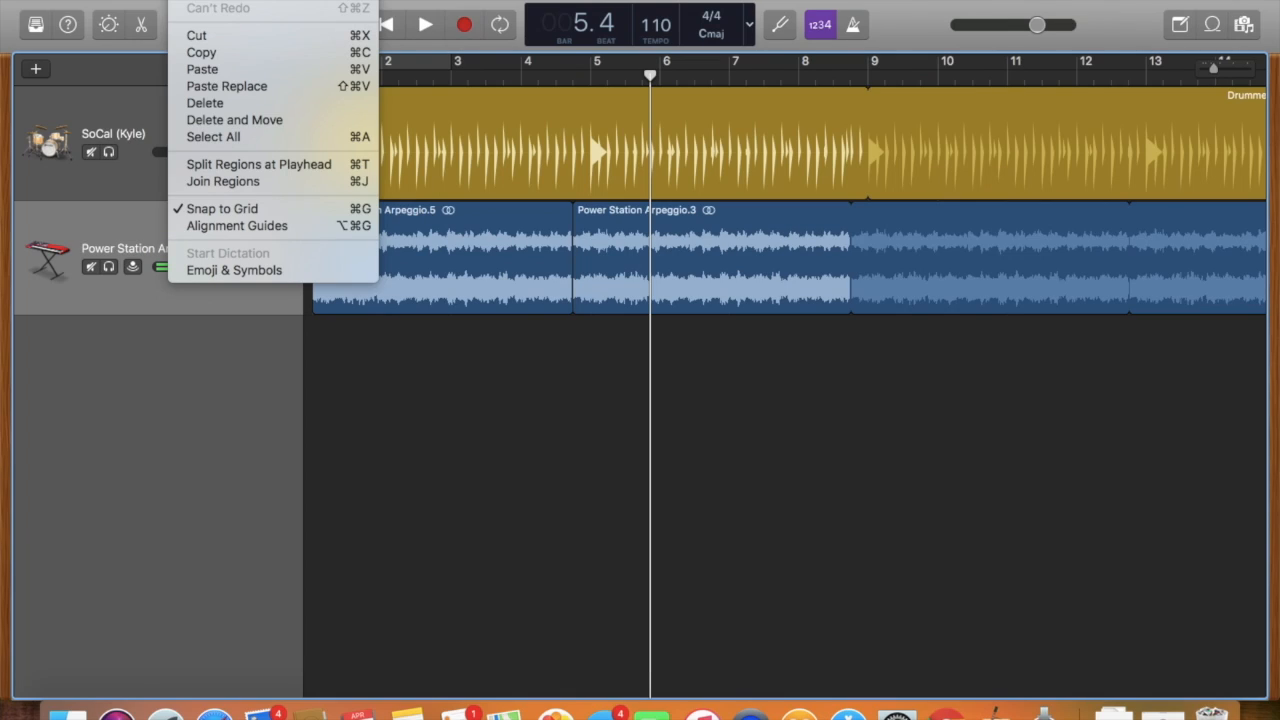
mouse_move(235, 0)
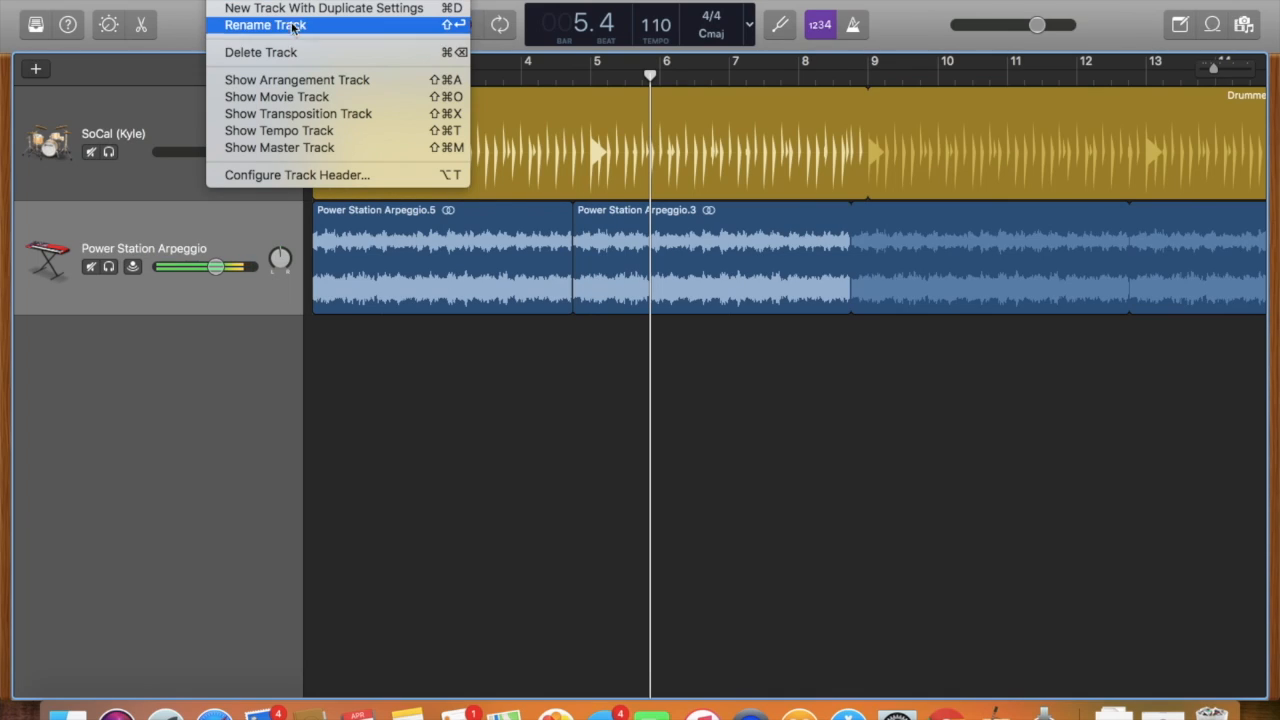
left_click(327, 153)
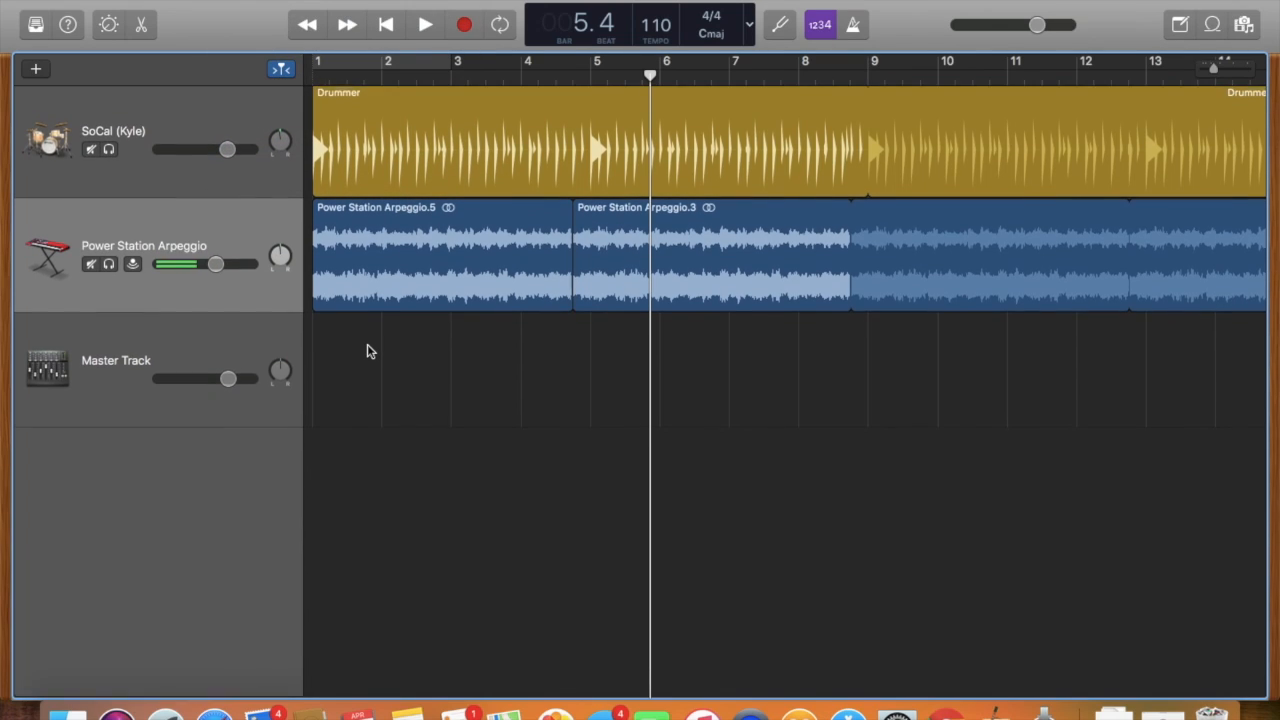
mouse_move(231, 382)
left_mouse_down()
mouse_move(157, 382)
mouse_move(227, 382)
left_mouse_up()
Examine the commands for showing the Smart Controls, editor, Note Pad, Loop Browser, Media Browser and full screen.
left_click(225, 1)
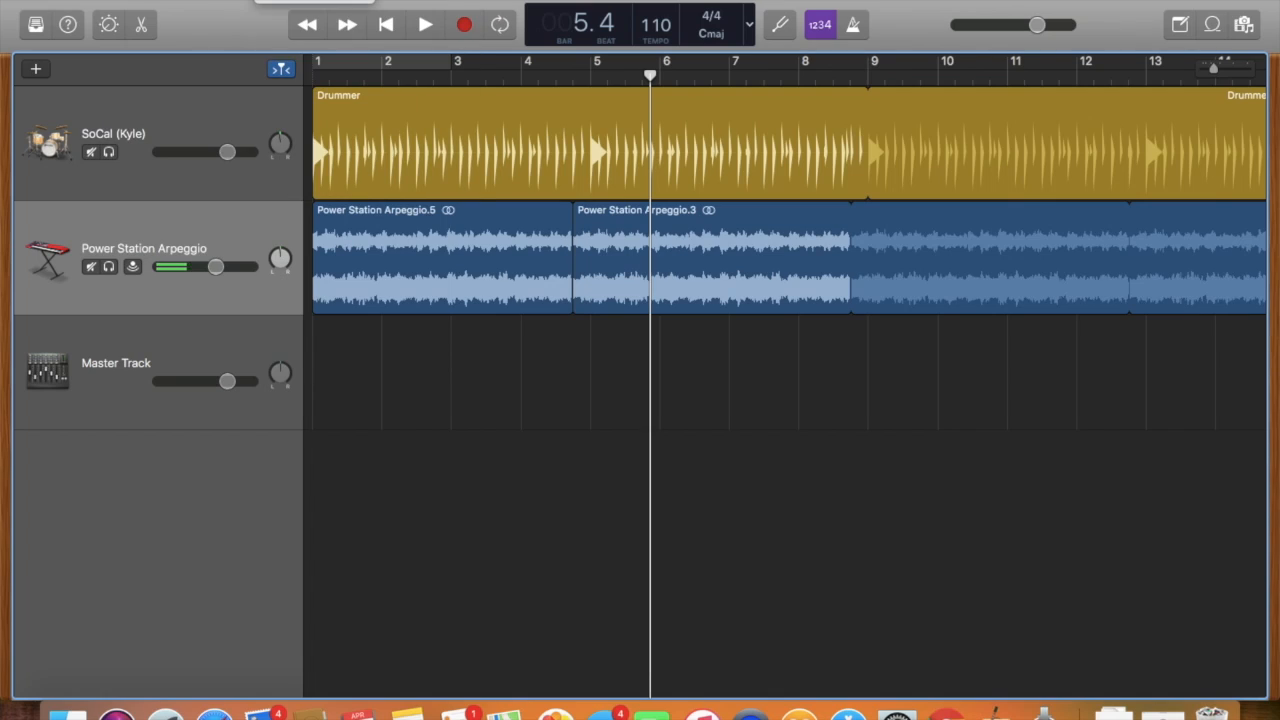
mouse_move(310, 2)
left_click(327, 1)
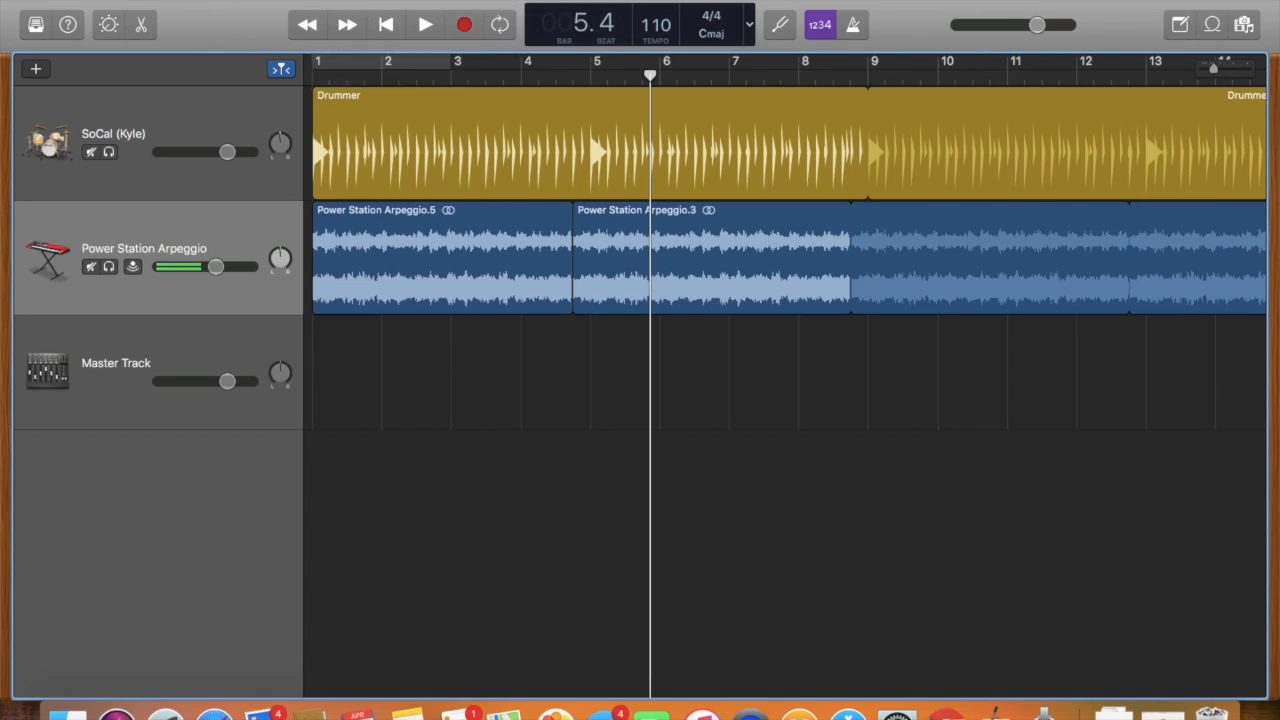
left_click(327, 1)
mouse_move(370, 1)
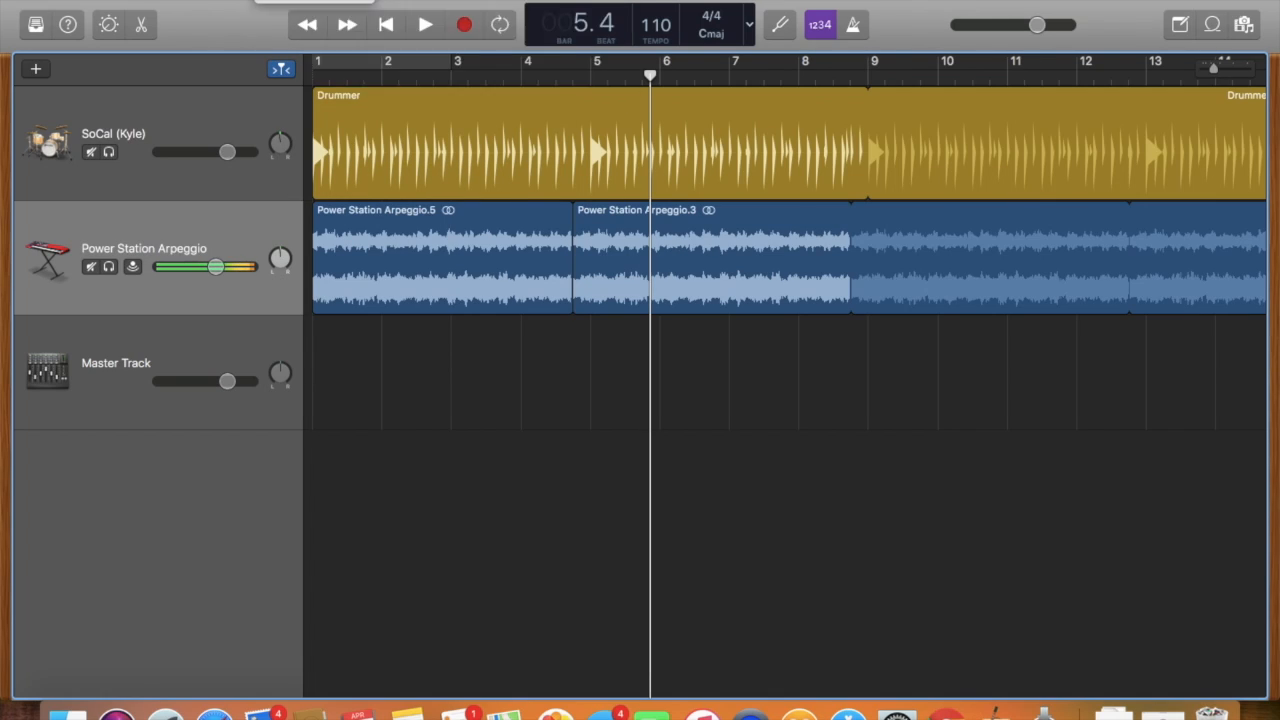
mouse_move(327, 1)
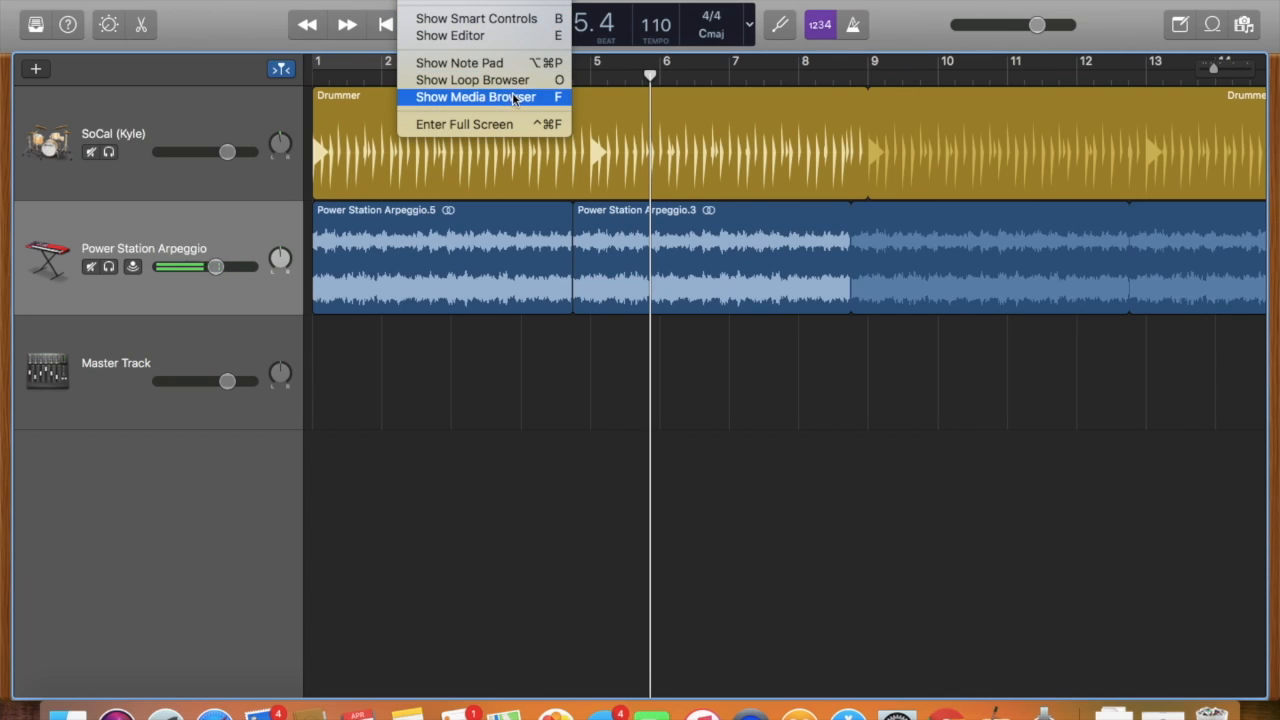
left_click(514, 124)
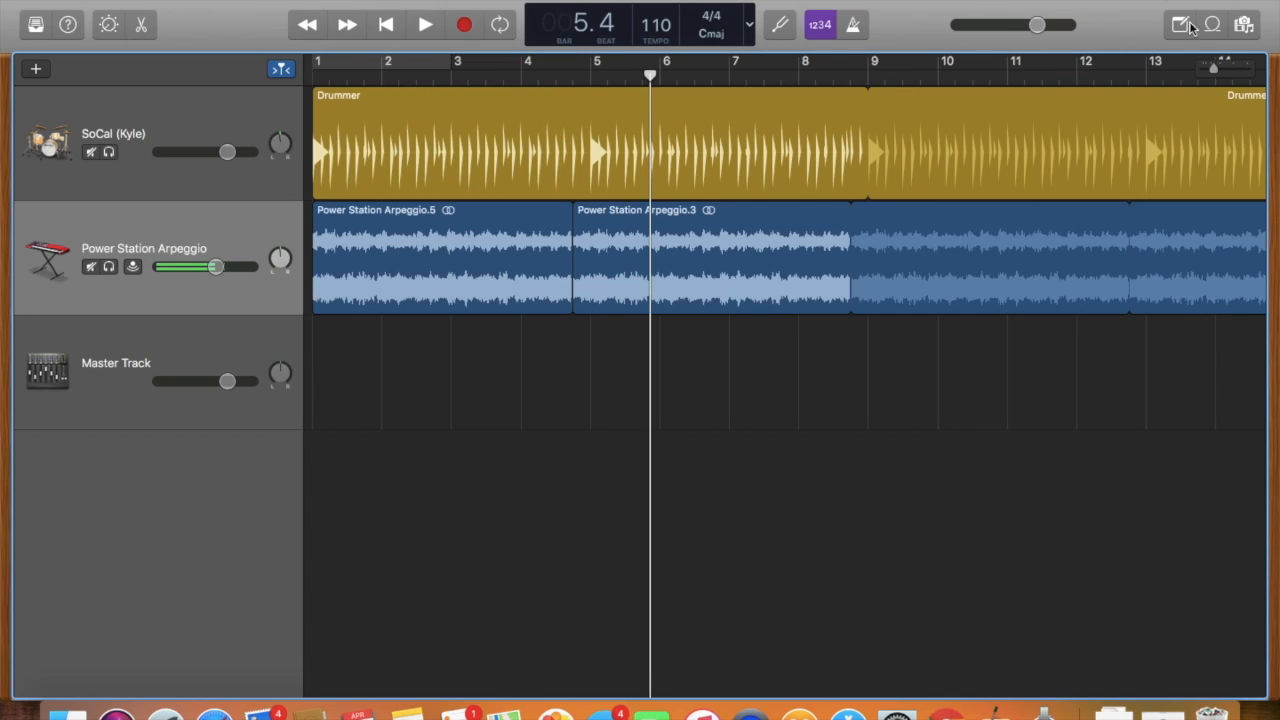
Examine the window commands for showing the on-screen keyboard and Musical Typing.
left_click(523, 0)
mouse_move(472, 0)
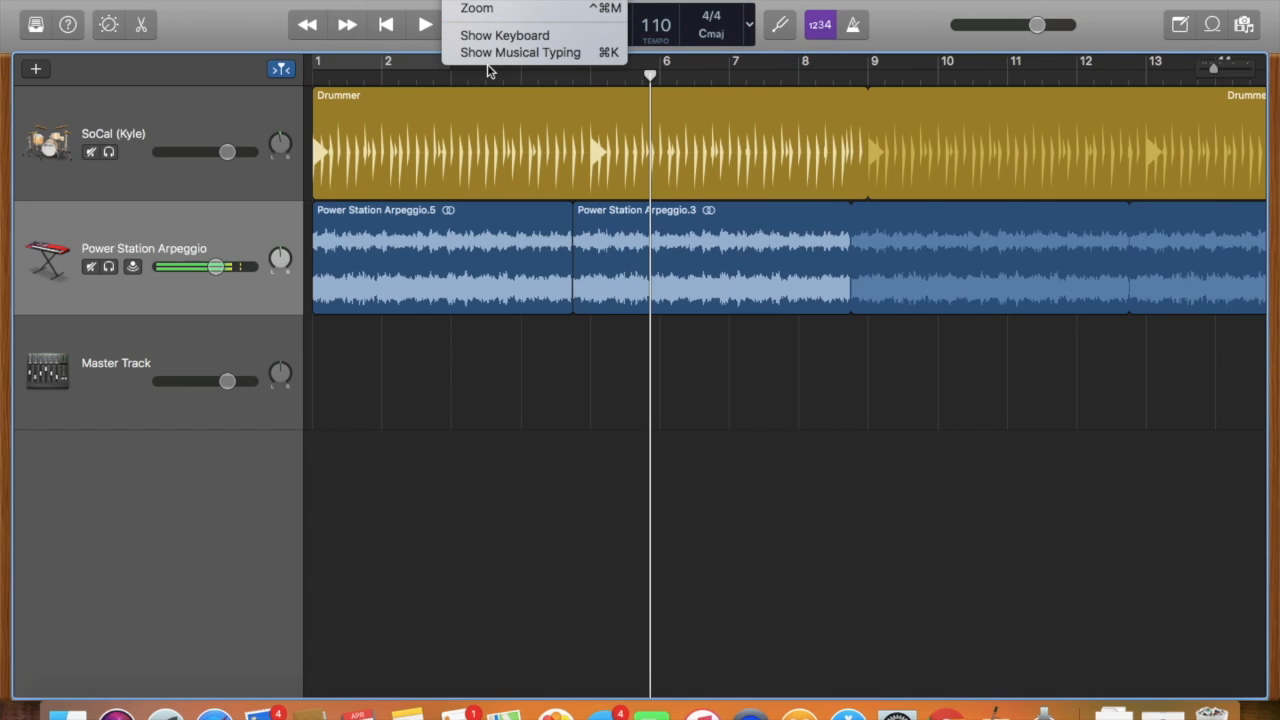
left_click(523, 0)
left_click(523, 0)
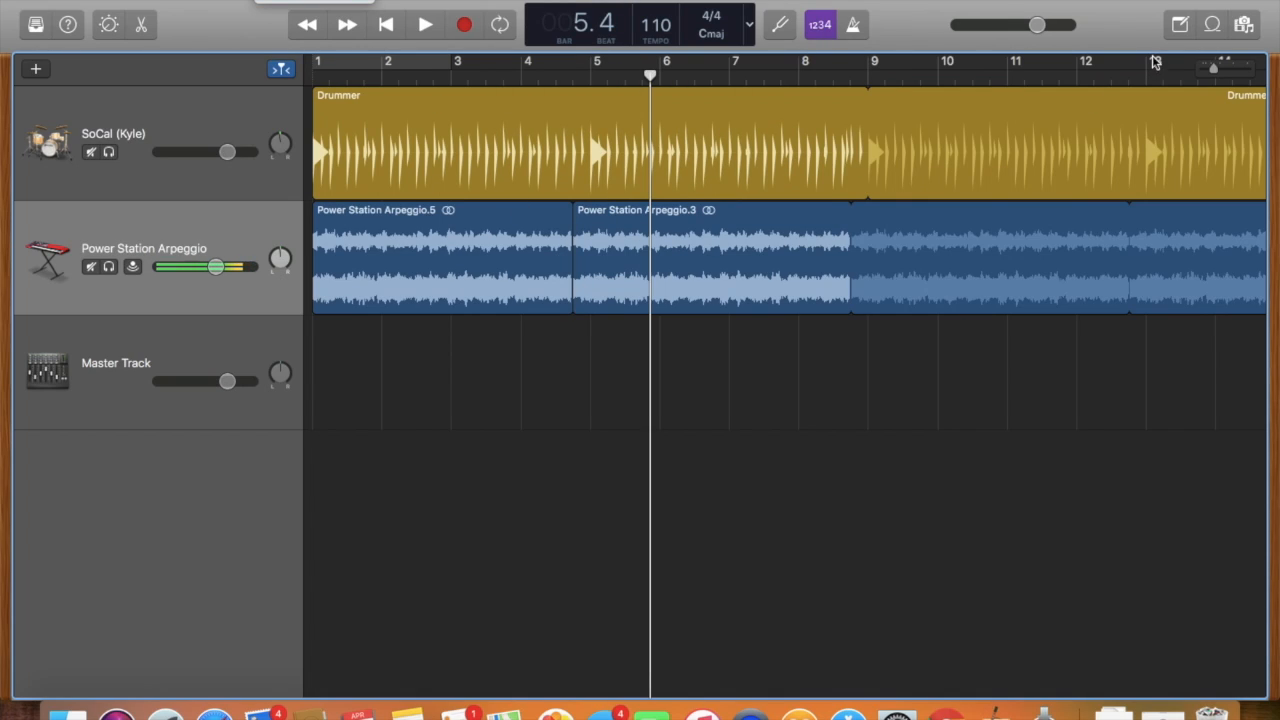
Add the Power Pluck Synth loop on a new track at about bar 4.75 and extend it to about bar 8.6.
left_click(1211, 24)
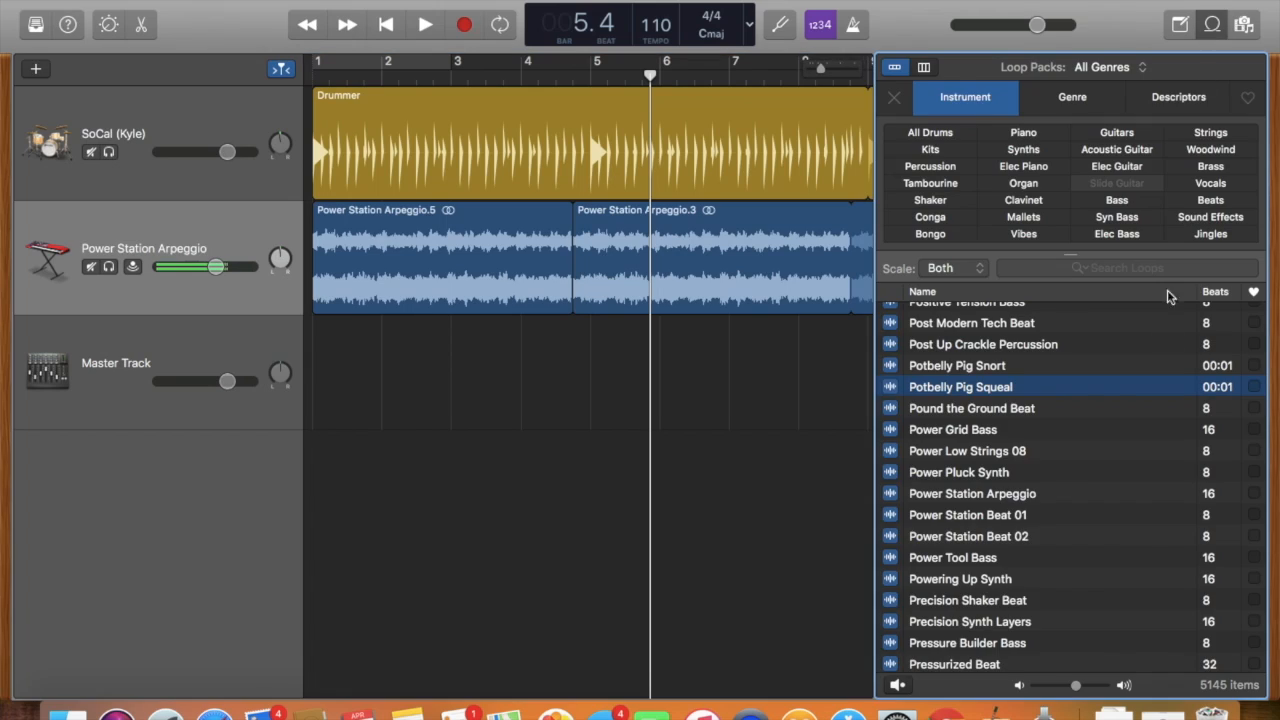
left_click(1038, 474)
left_click_drag(958, 472, 577, 349)
left_click_drag(698, 338, 841, 334)
Raise the Power Pluck Synth track's volume and play the project from about bar 4.
left_click_drag(204, 388, 235, 388)
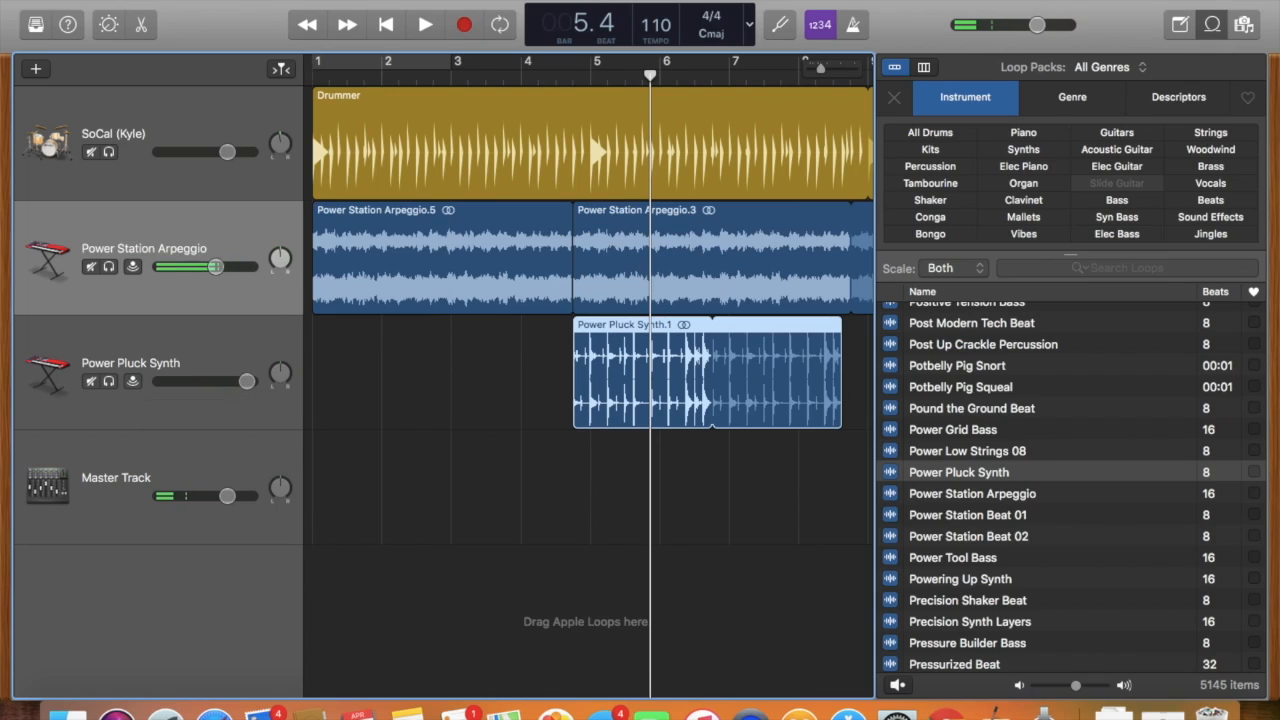
left_click(539, 72)
left_click(425, 24)
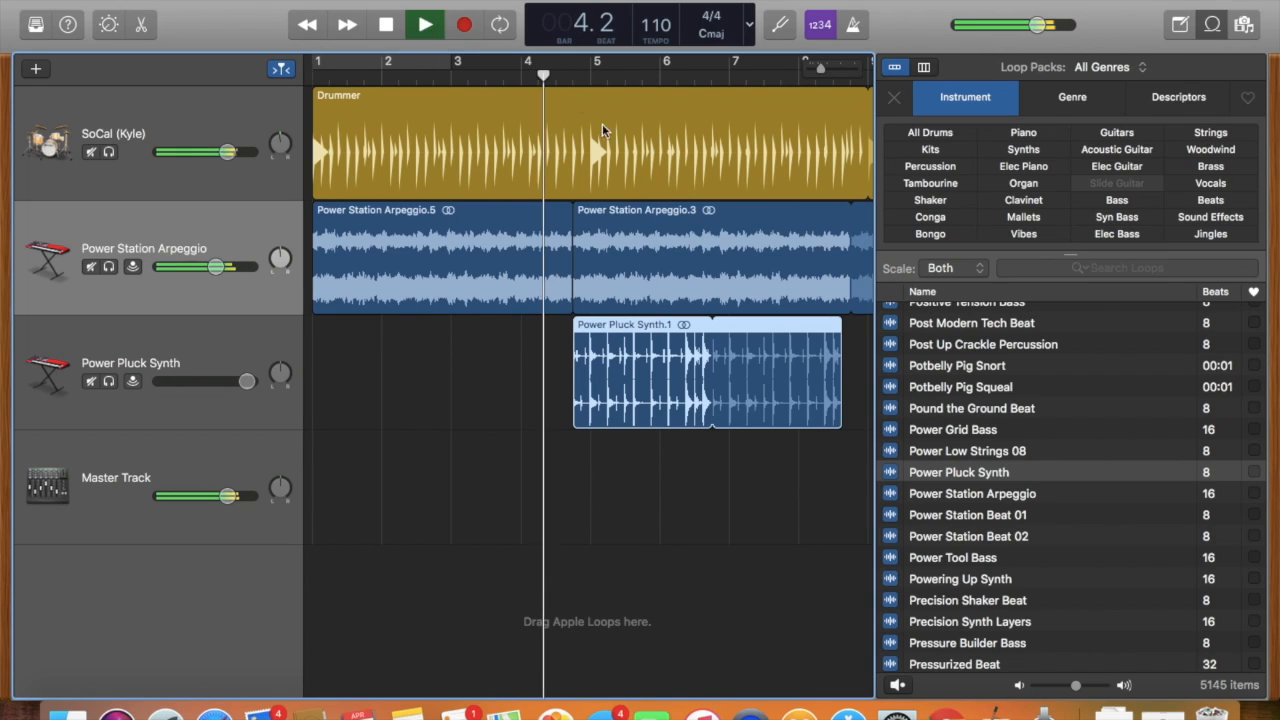
scroll(755, 316, "right", 6)
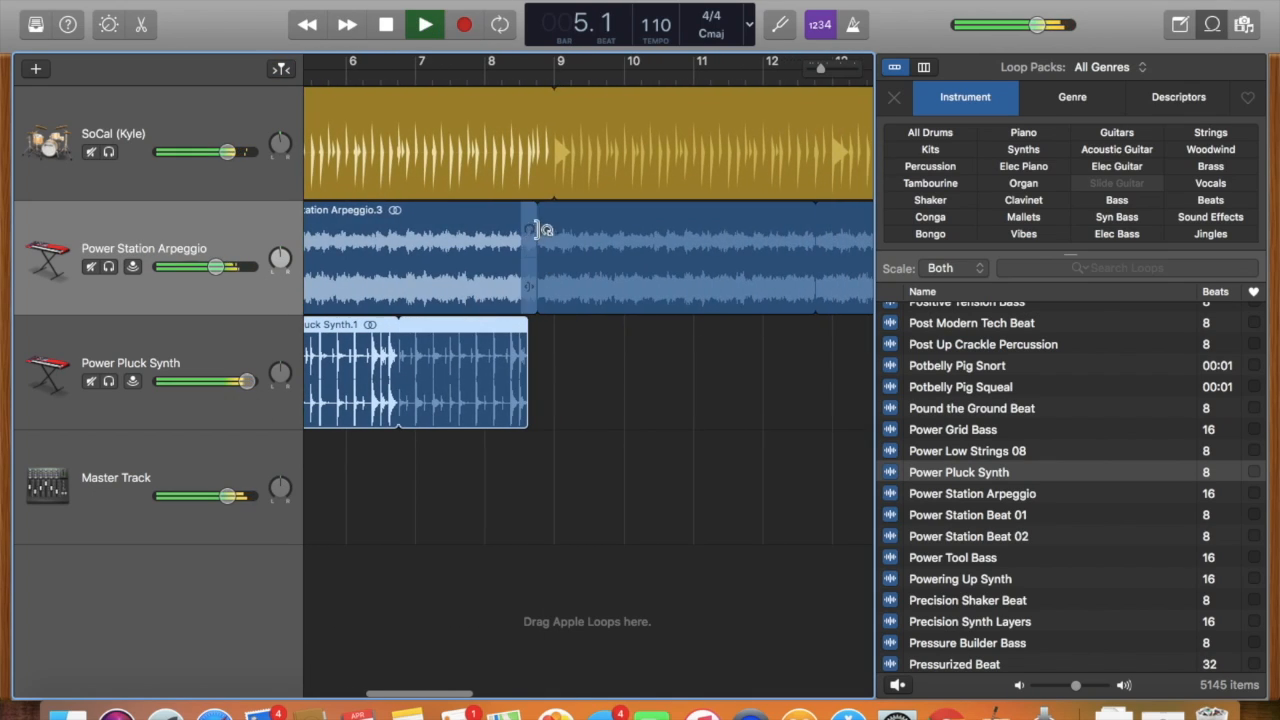
Shorten the Power Station Arpeggio loop to end at about bar 9 and turn off the Drummer region's looping there.
left_click(539, 226)
left_click(555, 213)
left_click(549, 128)
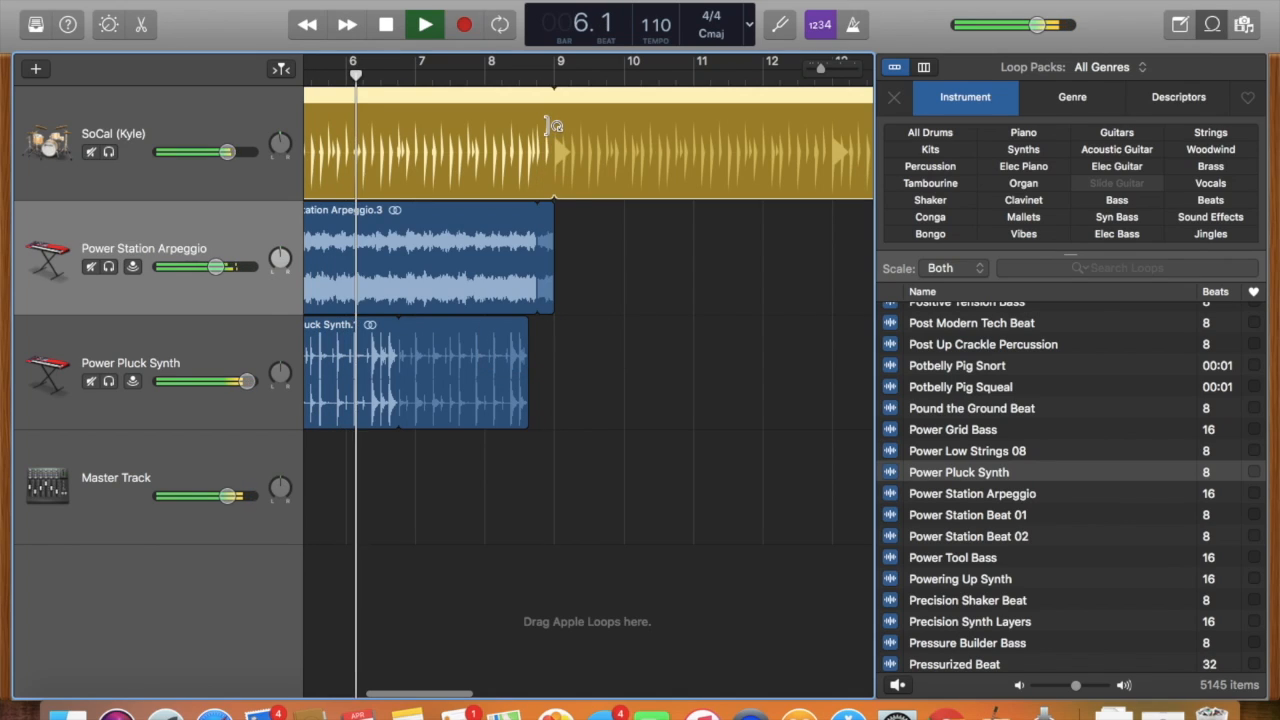
left_click_drag(557, 137, 553, 137)
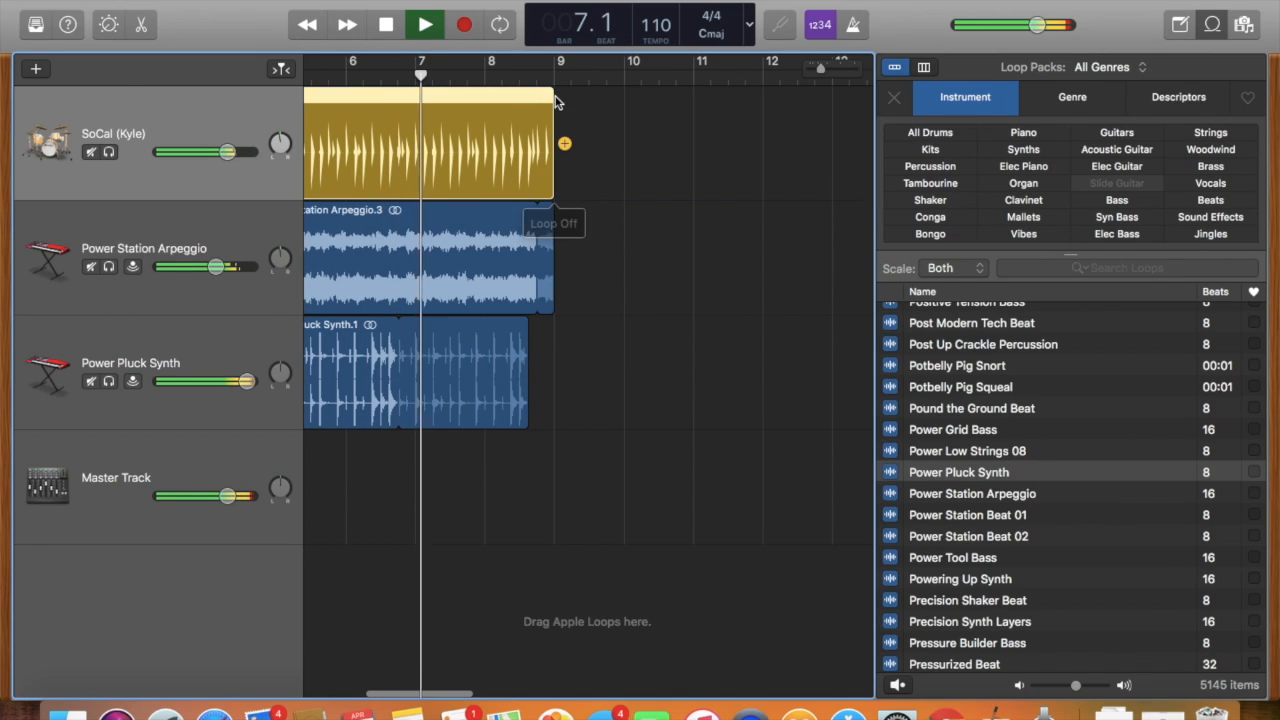
Extend the looped Power Pluck Synth region to about bar 10.2 and stop playback.
left_click_drag(527, 320, 645, 339)
left_click(430, 36)
scroll(613, 318, "right", 10)
scroll(604, 320, "left", 12)
scroll(606, 319, "right", 10)
scroll(606, 319, "left", 8)
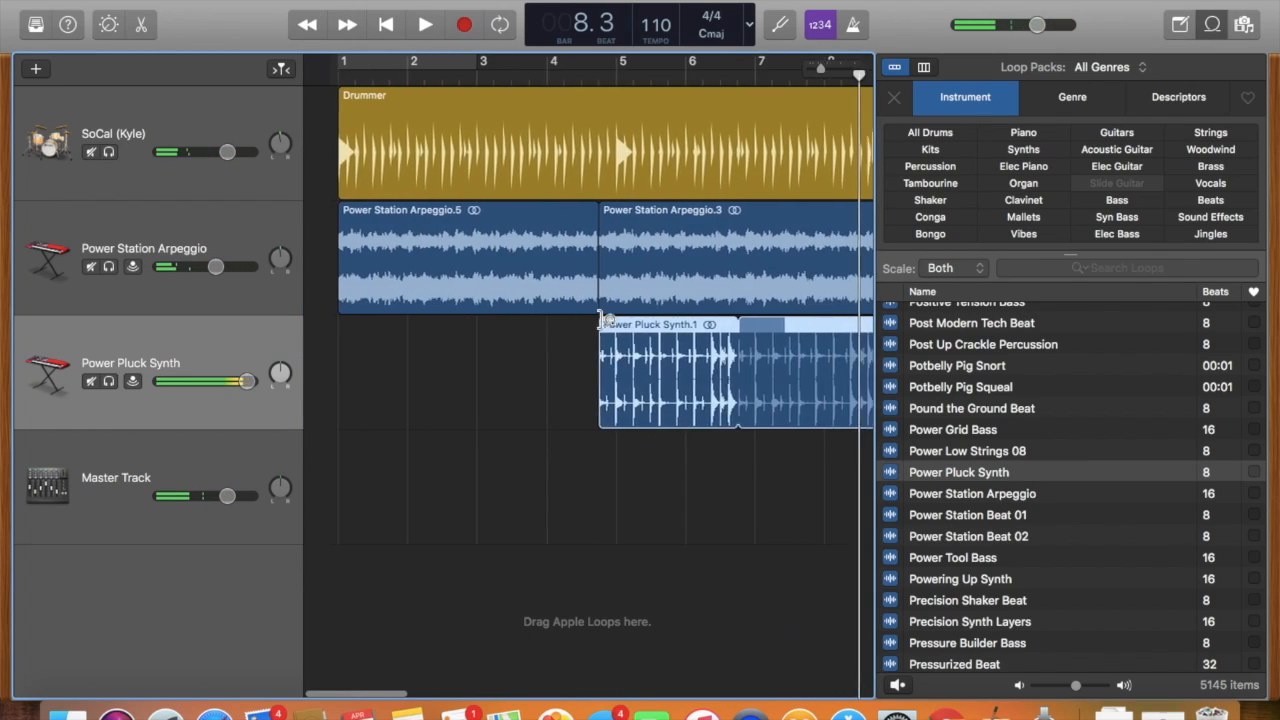
scroll(606, 319, "right", 20)
scroll(606, 319, "left", 20)
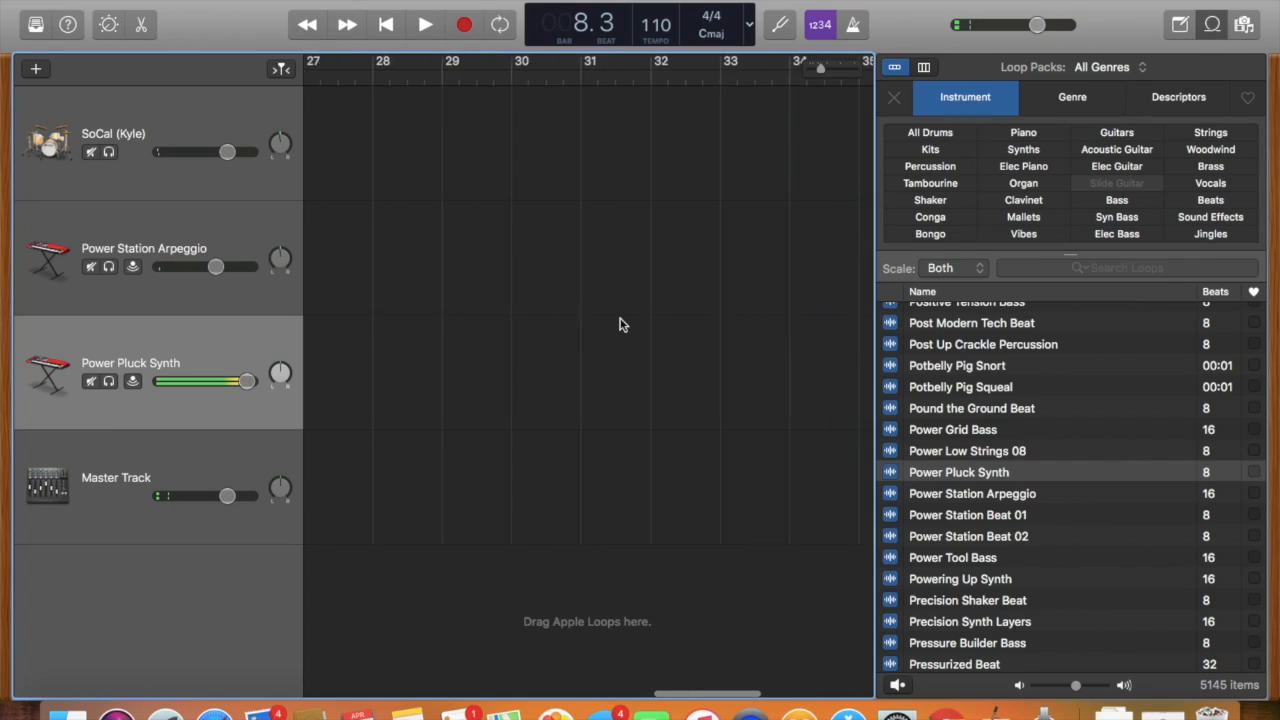
scroll(620, 325, "left", 10)
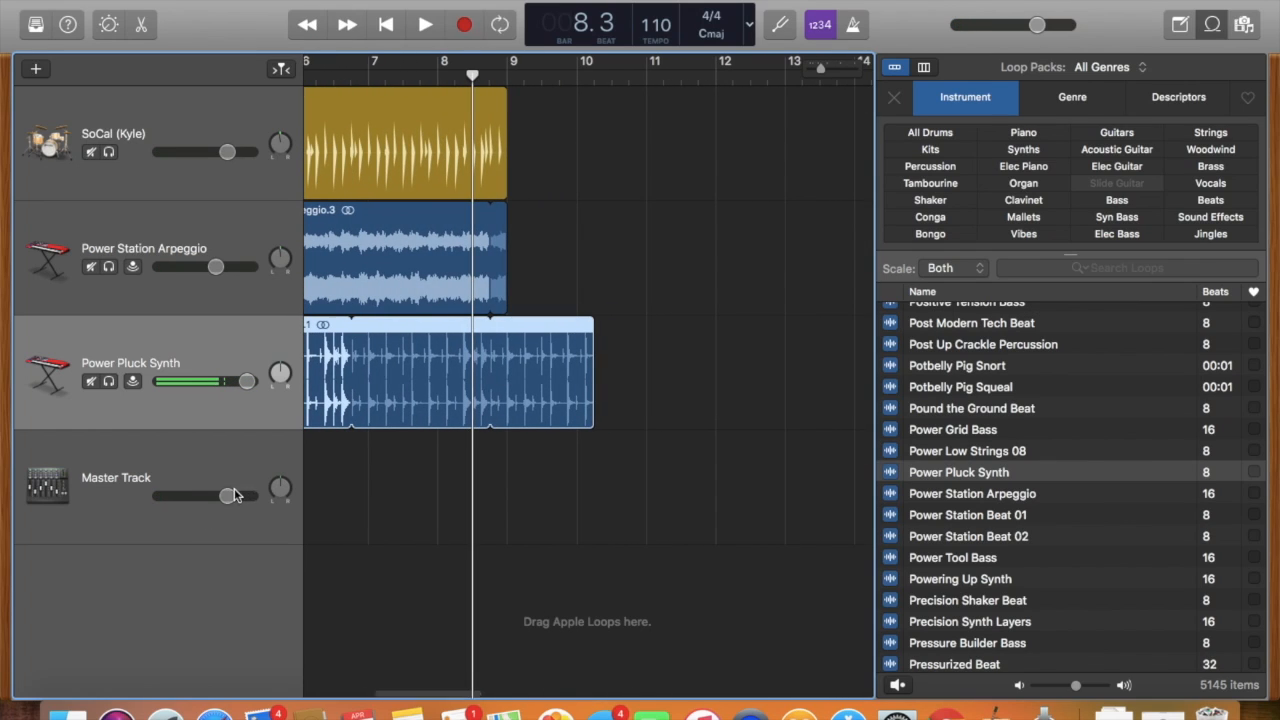
Set the Master Track's volume to +0.2 dB and show automation on the tracks.
left_click_drag(227, 495, 223, 495)
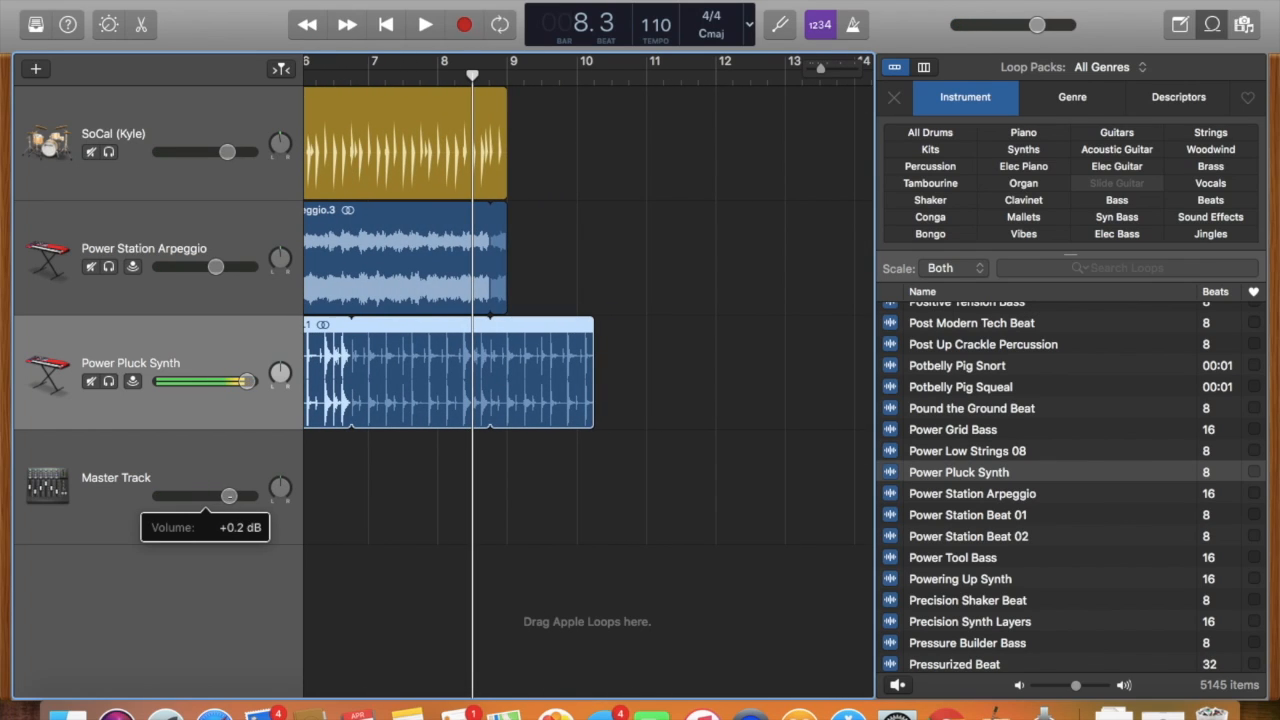
scroll(432, 418, "left", 3)
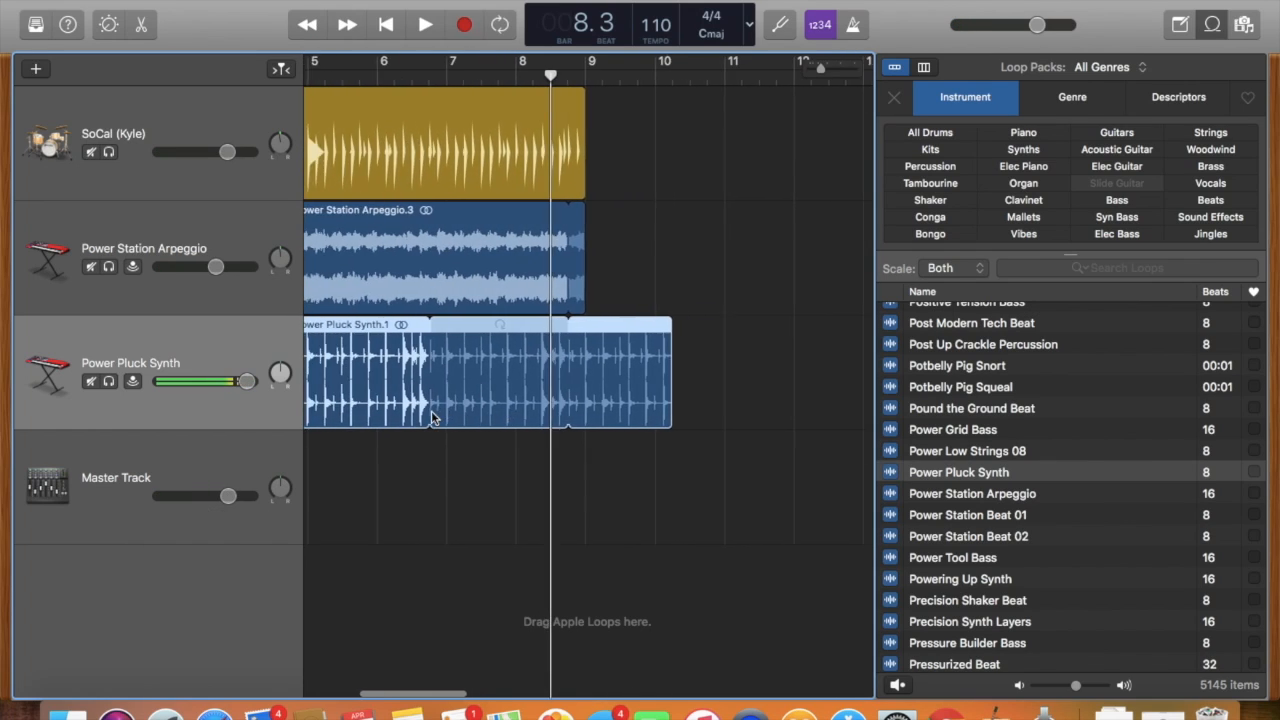
left_click(322, 0)
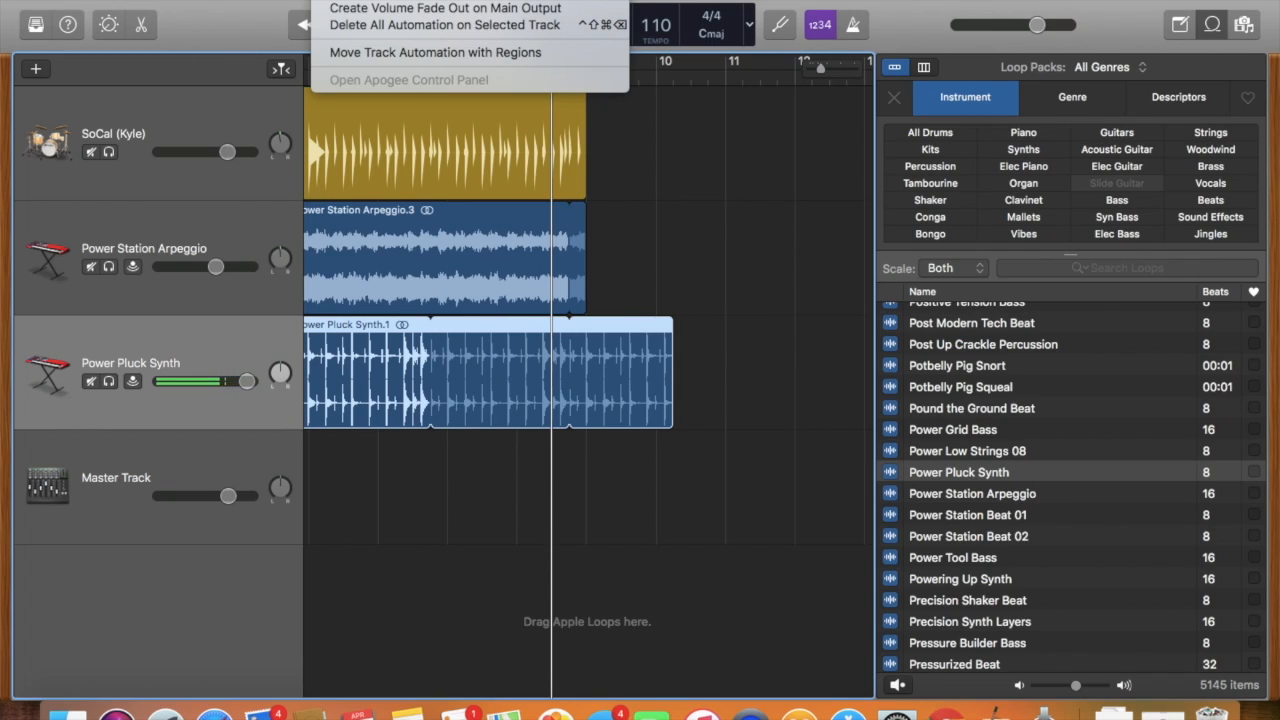
mouse_move(368, 0)
mouse_move(328, 0)
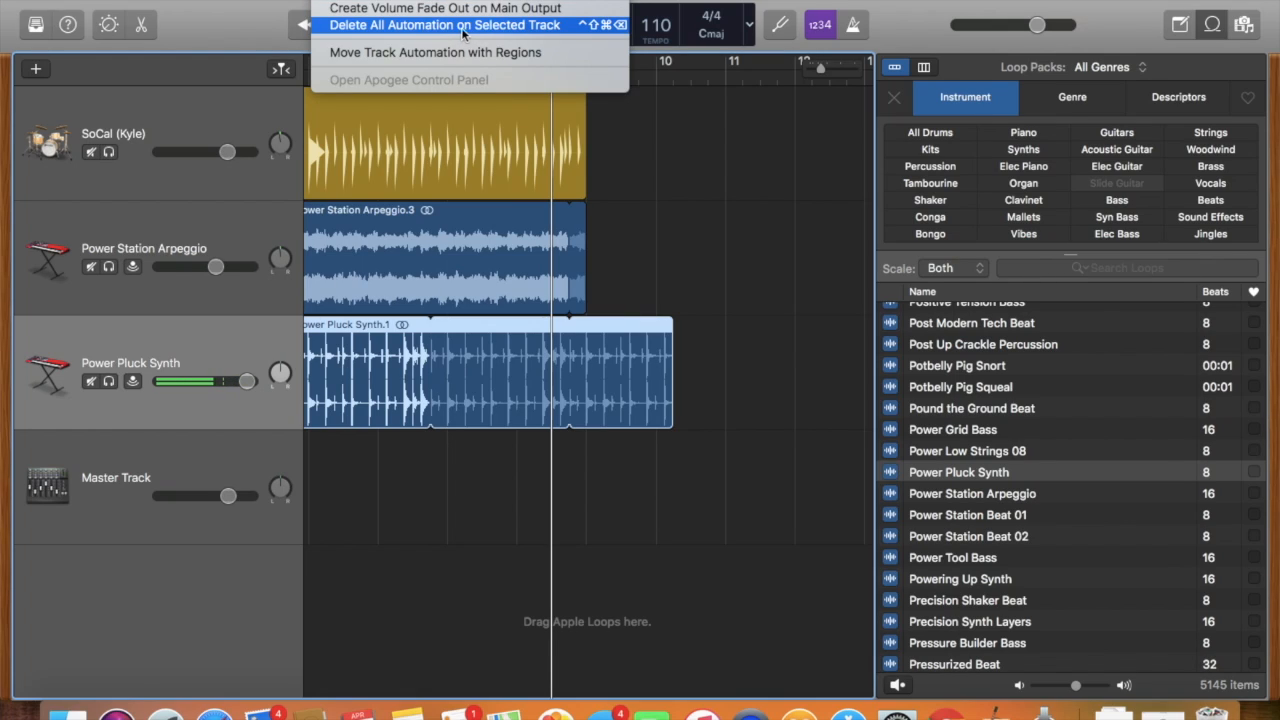
left_click(398, 0)
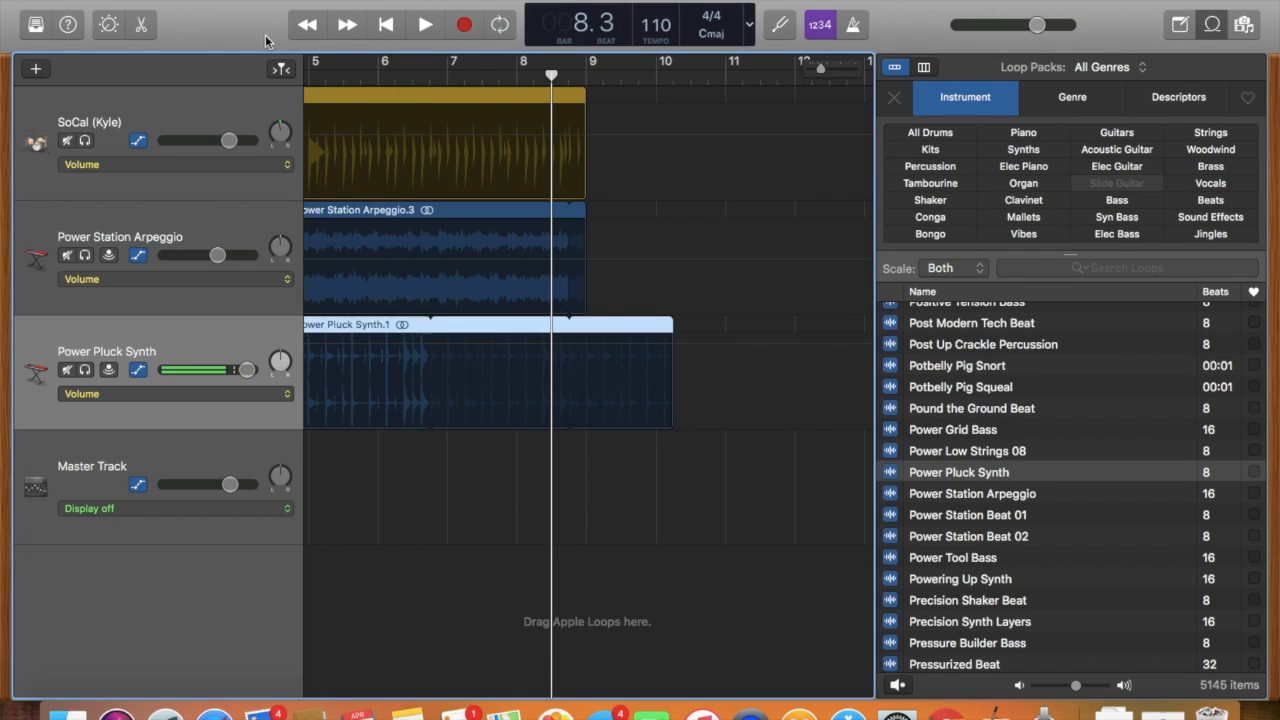
Set the Master Track's automation parameter to Volume.
left_click(128, 509)
left_click(141, 528)
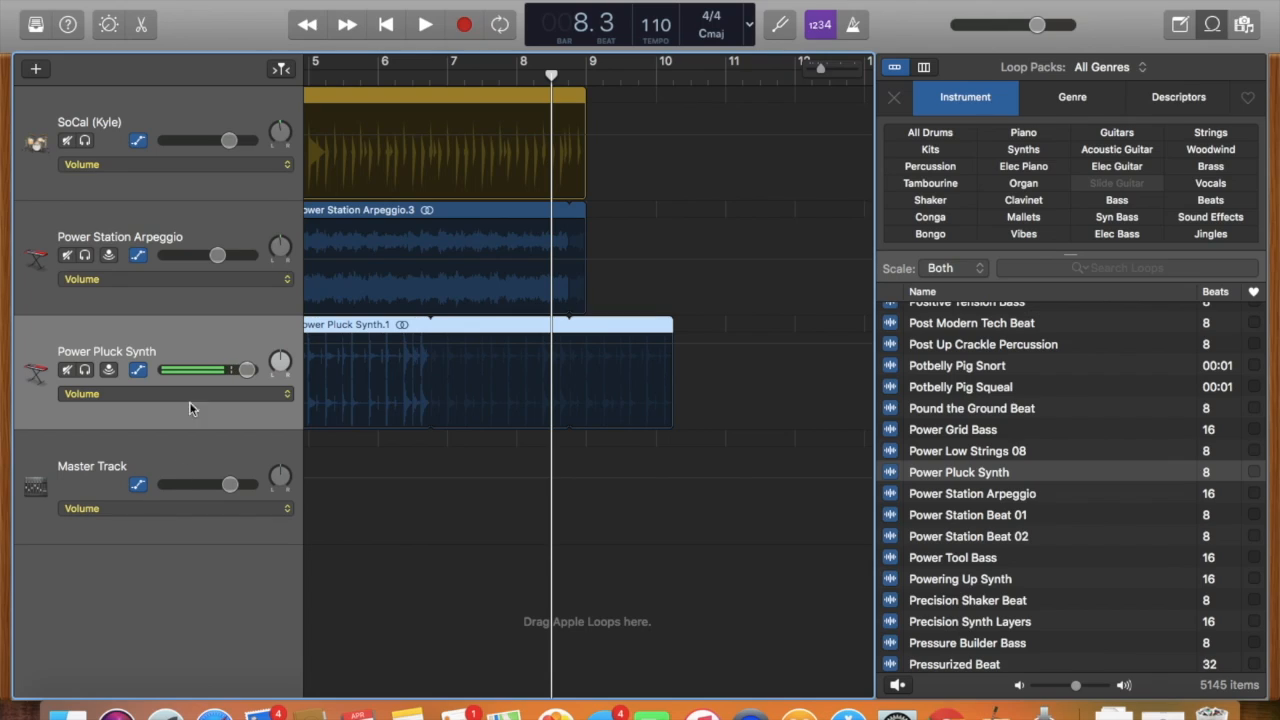
left_click(195, 505)
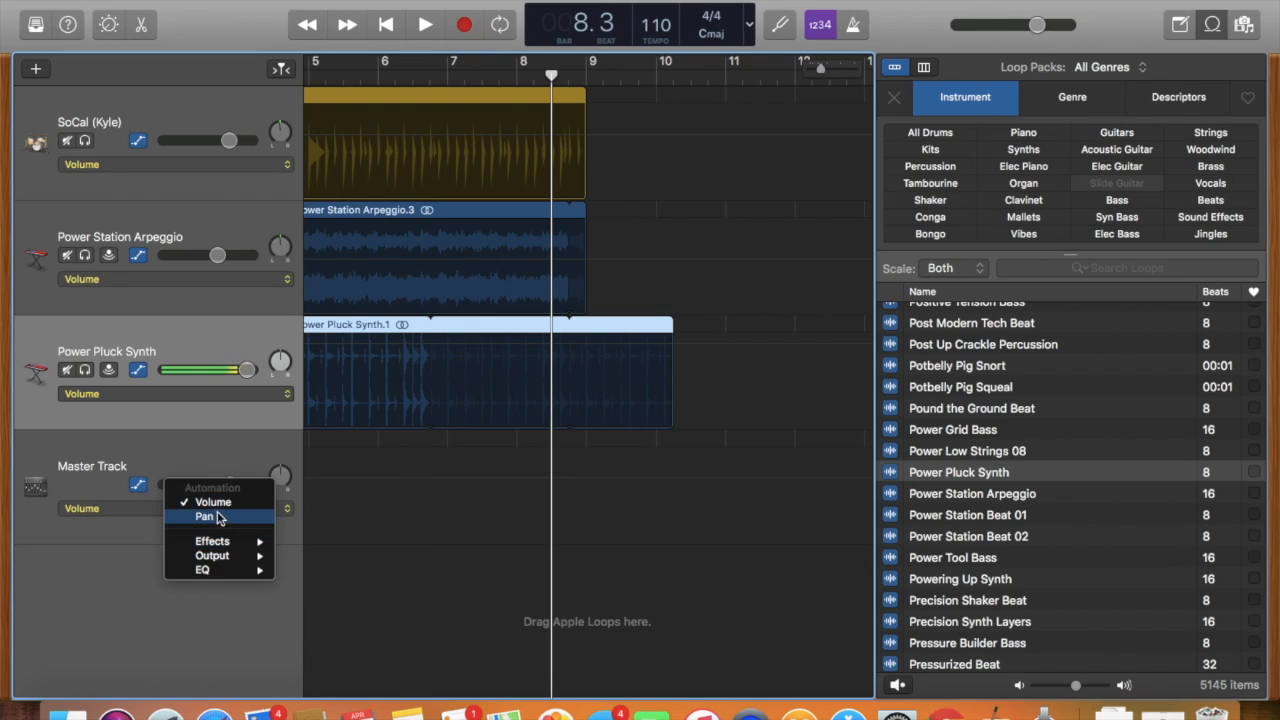
left_click(221, 507)
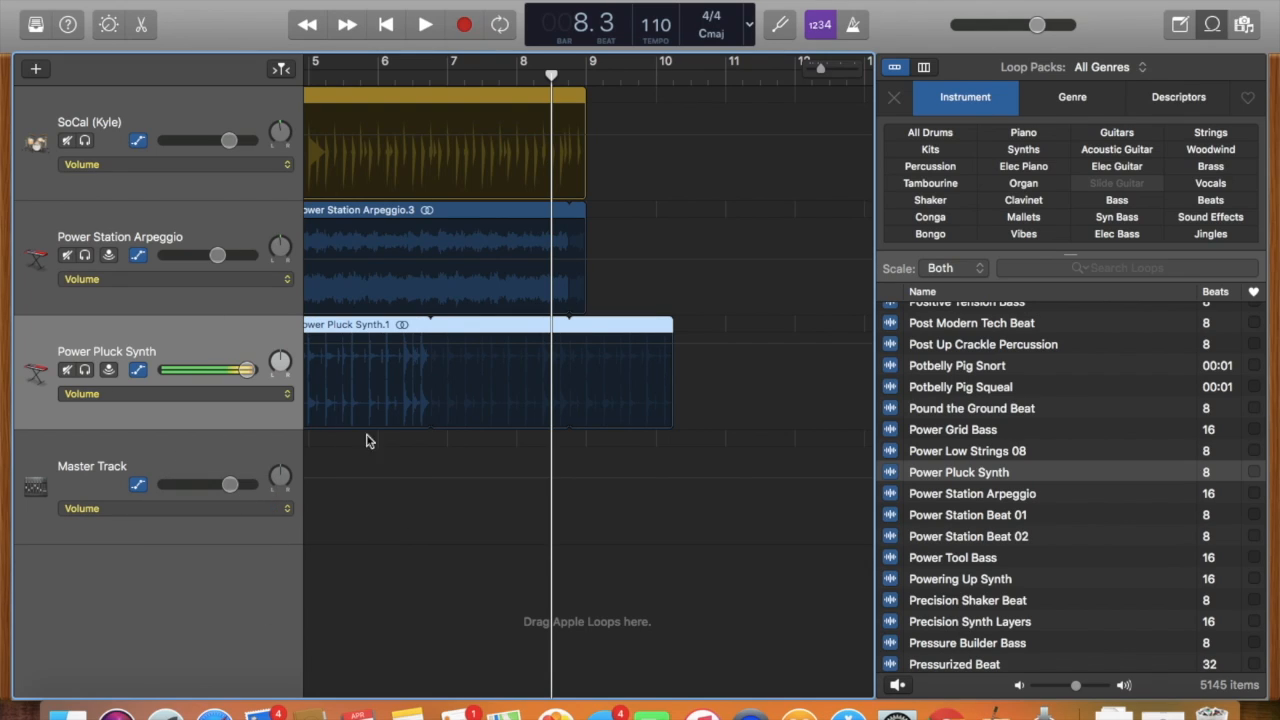
Draw a Master Track volume fade-out from about bar 7 down to silence at about bar 10.2.
scroll(376, 438, "down", 1)
scroll(376, 438, "left", 5)
scroll(376, 438, "right", 8)
scroll(376, 438, "left", 5)
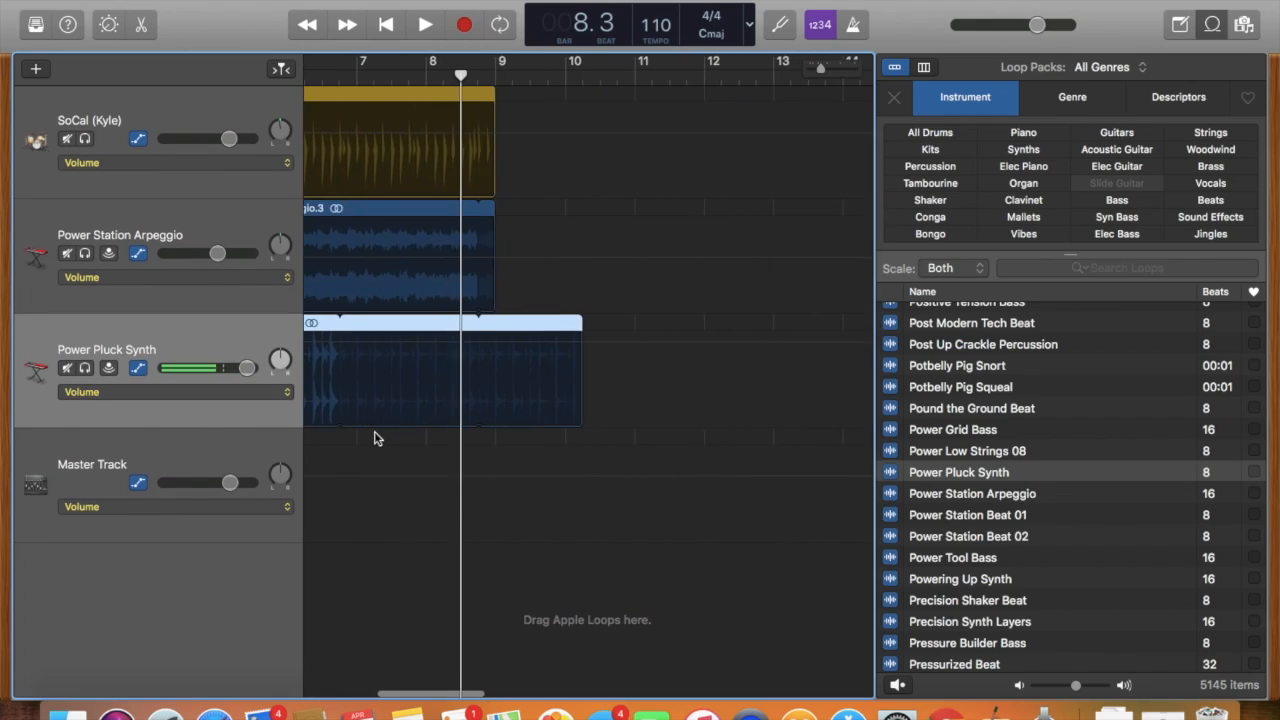
left_click(481, 484)
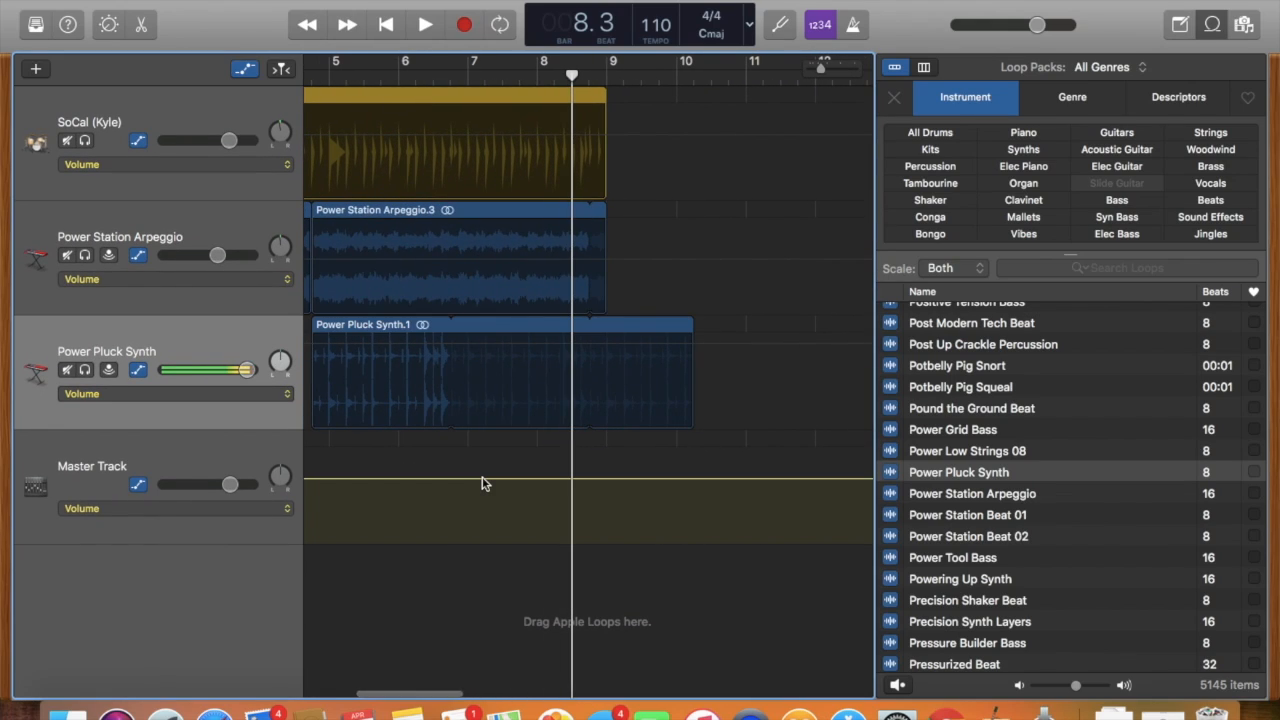
left_click_drag(490, 490, 463, 465)
left_click_drag(693, 465, 687, 552)
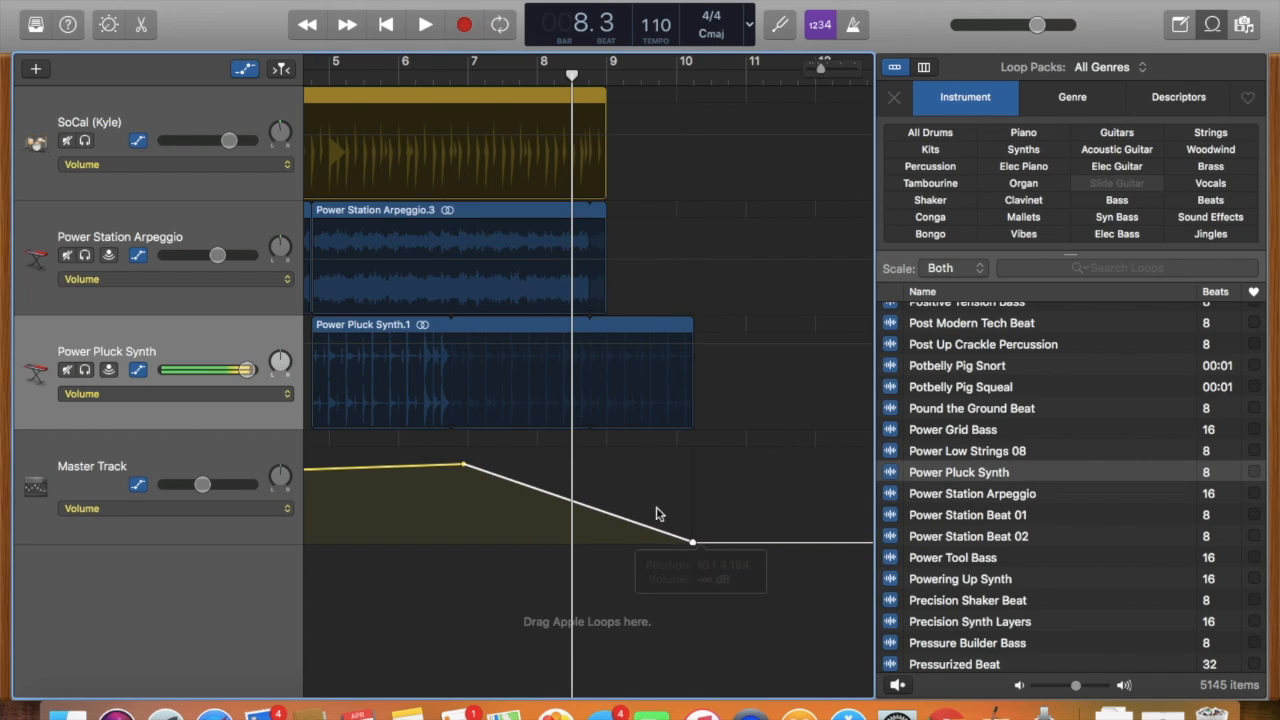
Play the project from about bar 6 to hear the fade, and stop after bar 8.
left_click(408, 88)
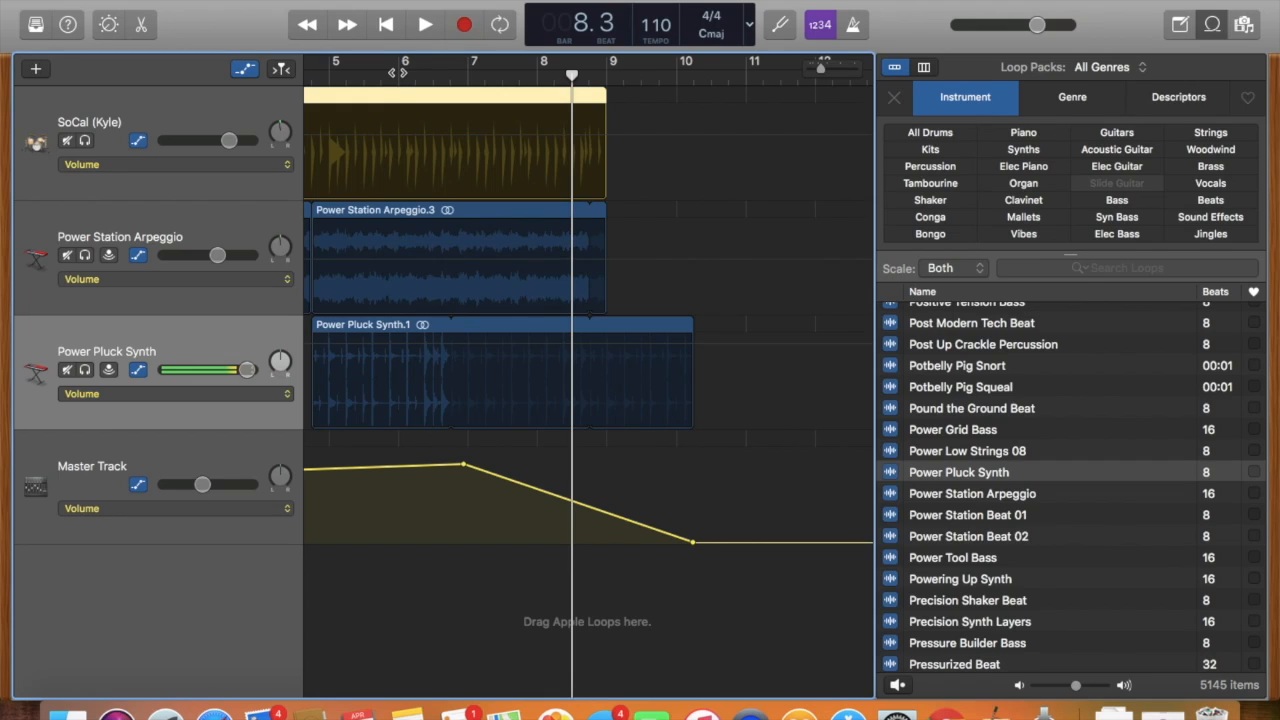
left_click(397, 72)
left_click(419, 33)
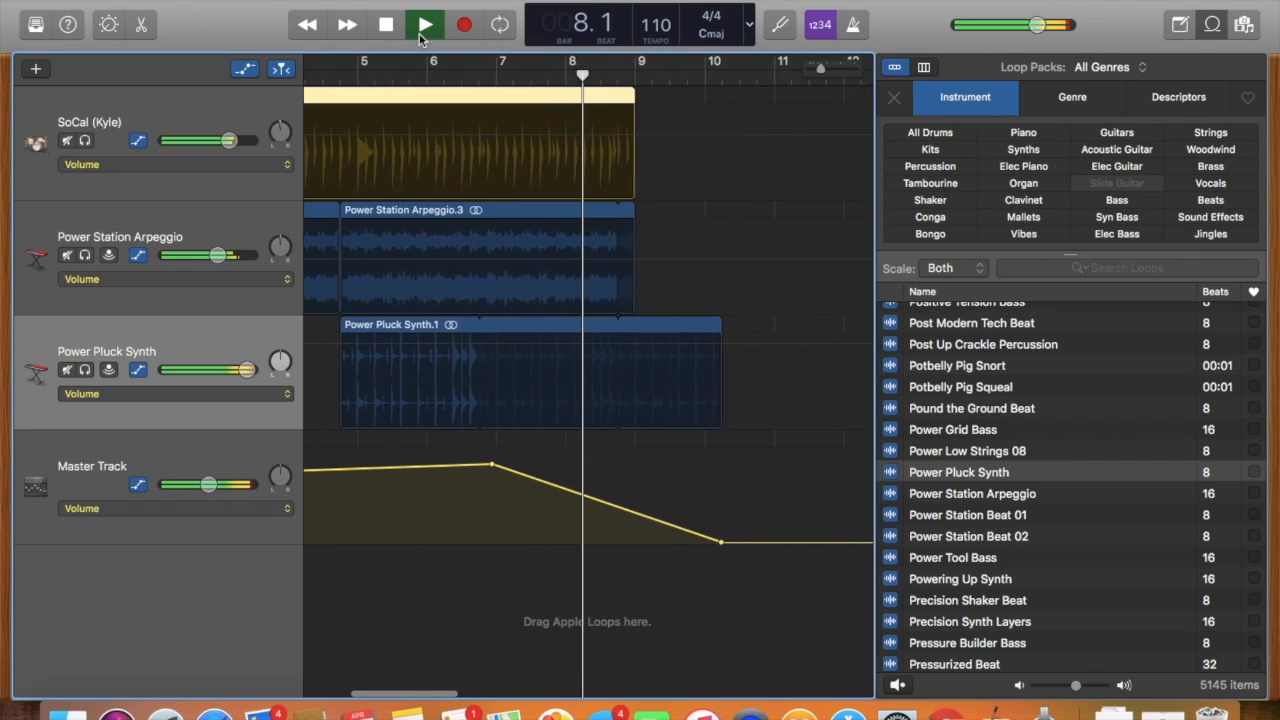
key("space")
Switch the Master Track's automation parameter to the volume of the Master Echo effect.
left_click(240, 508)
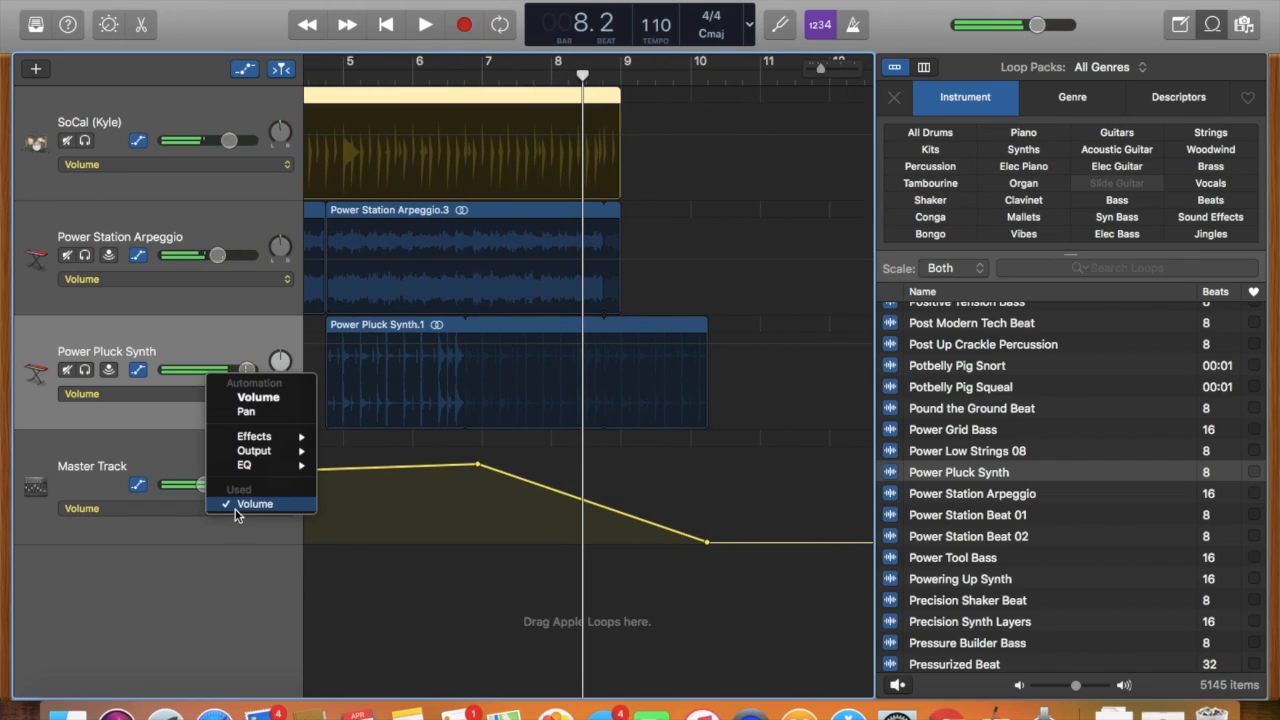
mouse_move(252, 440)
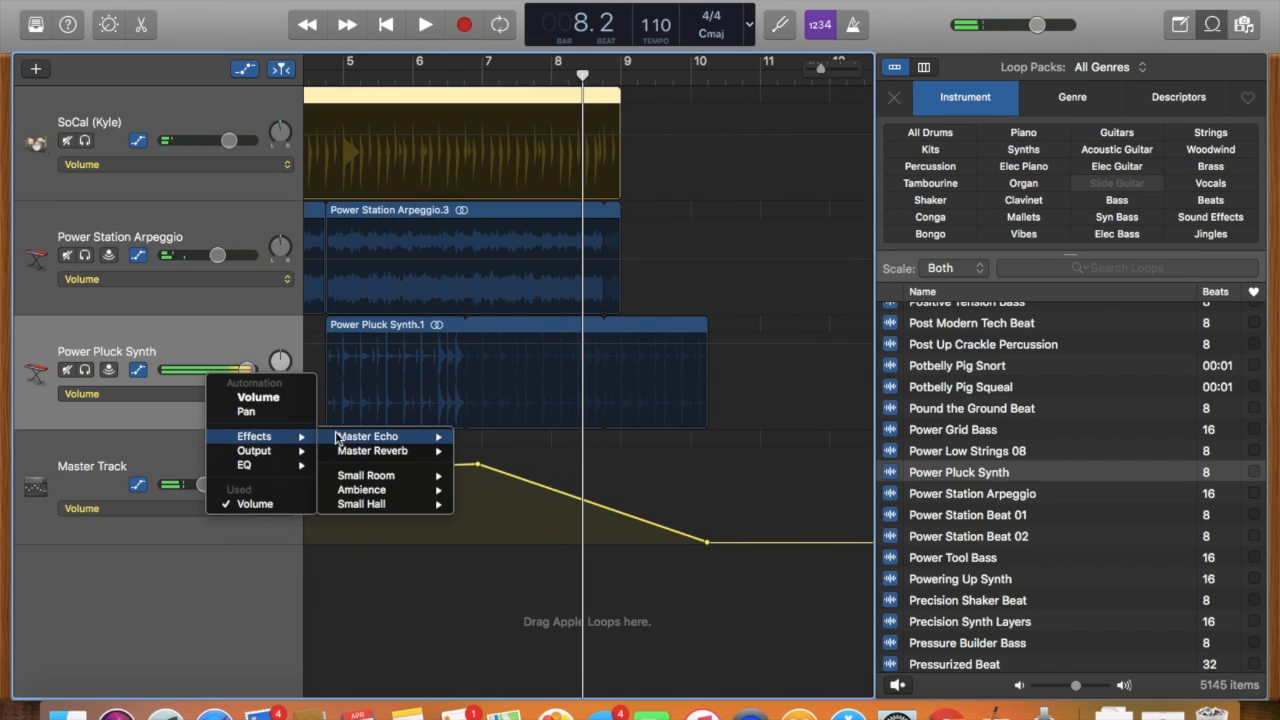
mouse_move(370, 440)
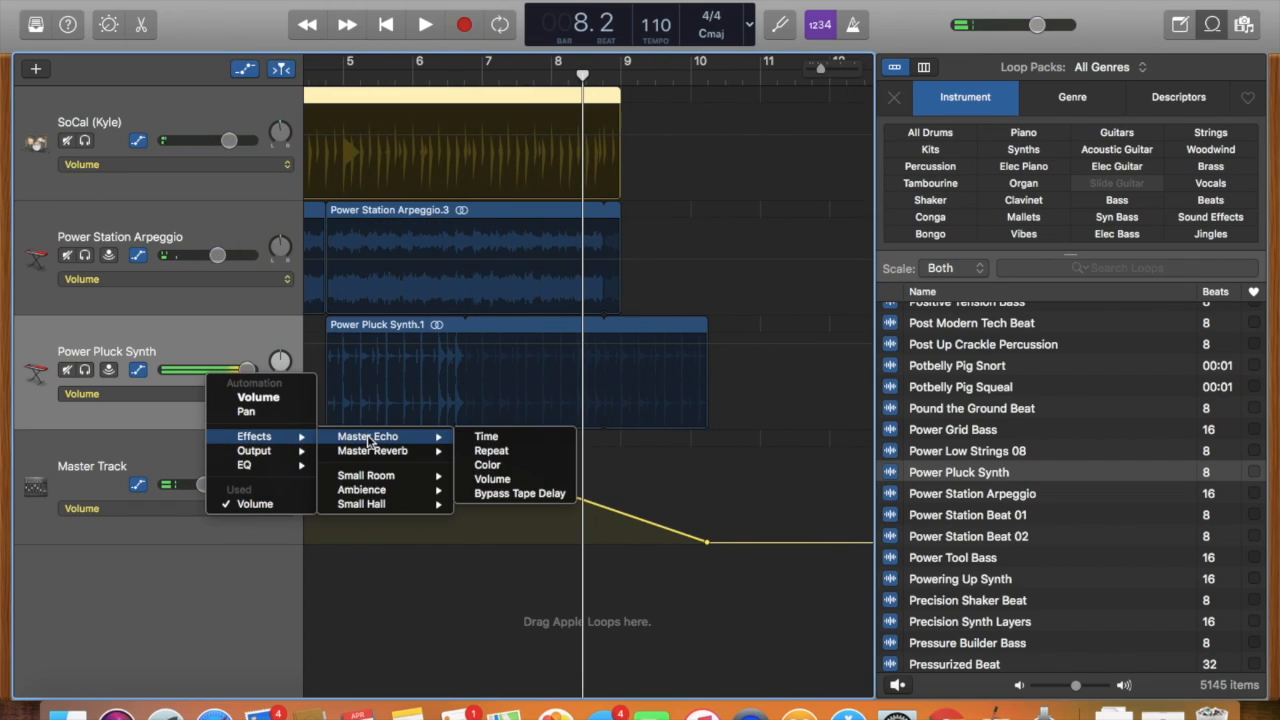
left_click(510, 479)
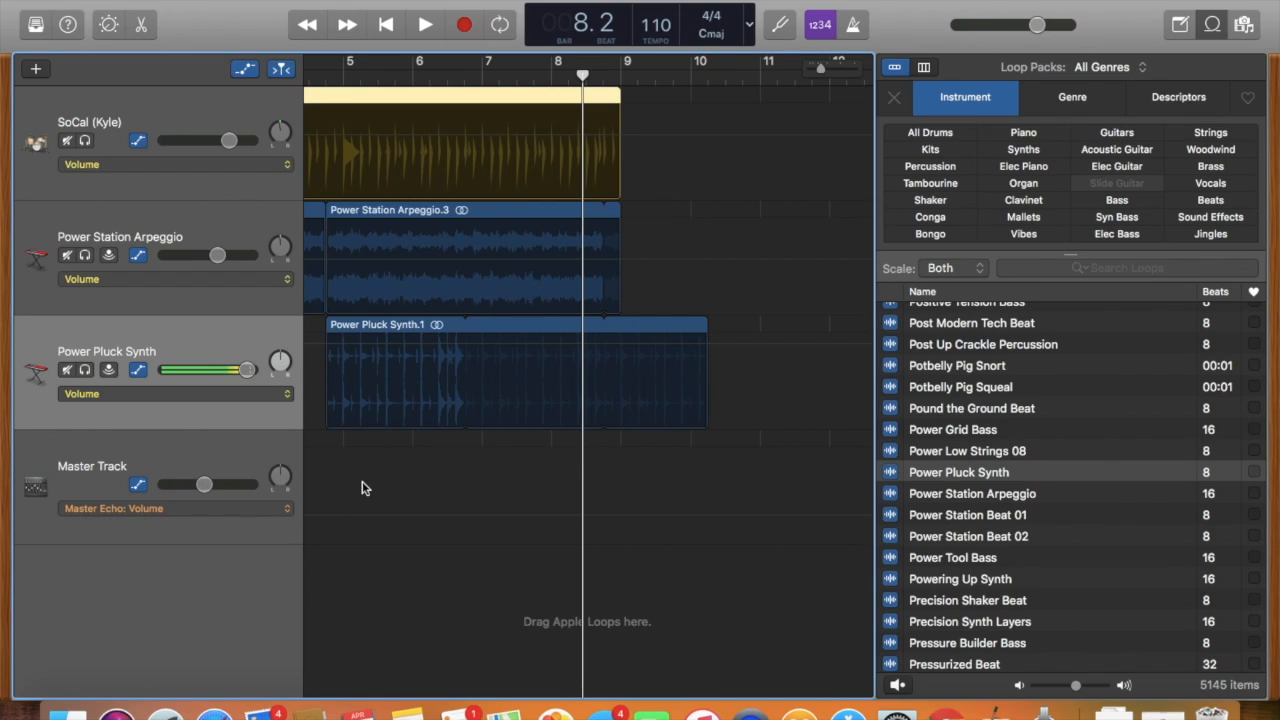
Draw a steep Master Echo volume rise at about bar 5.4, falling until about bar 6.8, and play from about bar 5.
left_click(365, 517)
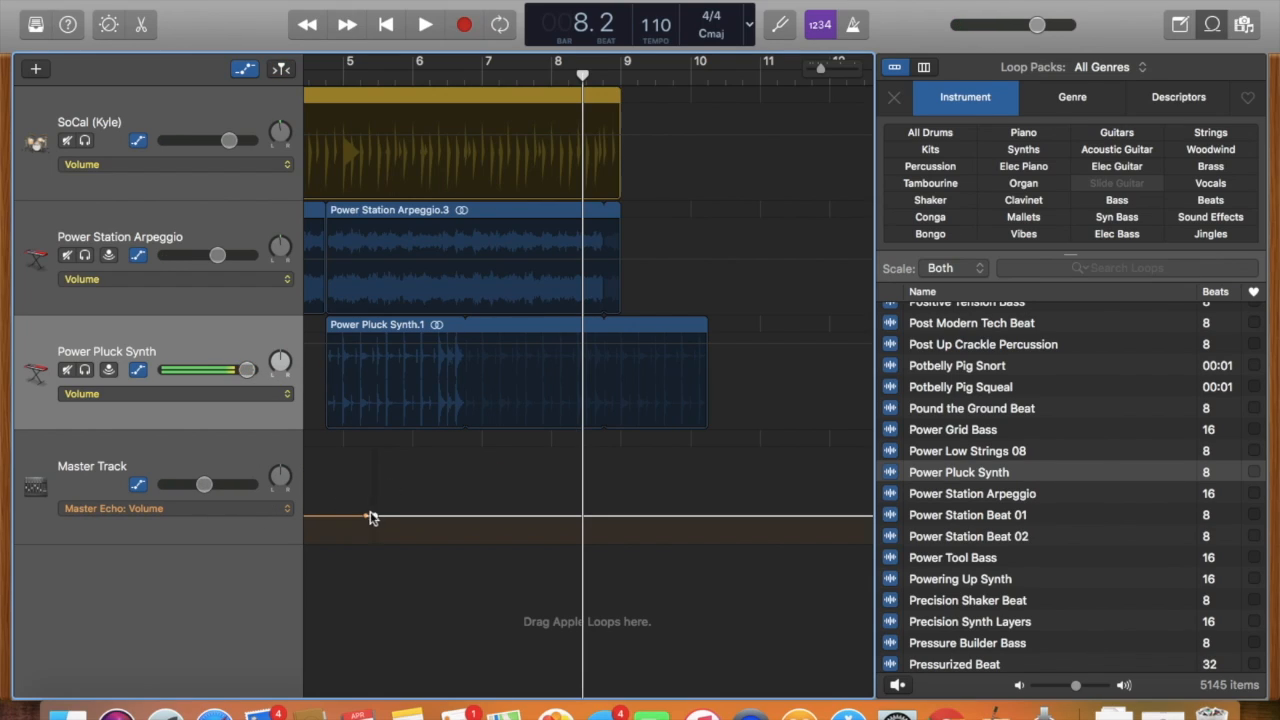
left_click_drag(373, 519, 470, 486)
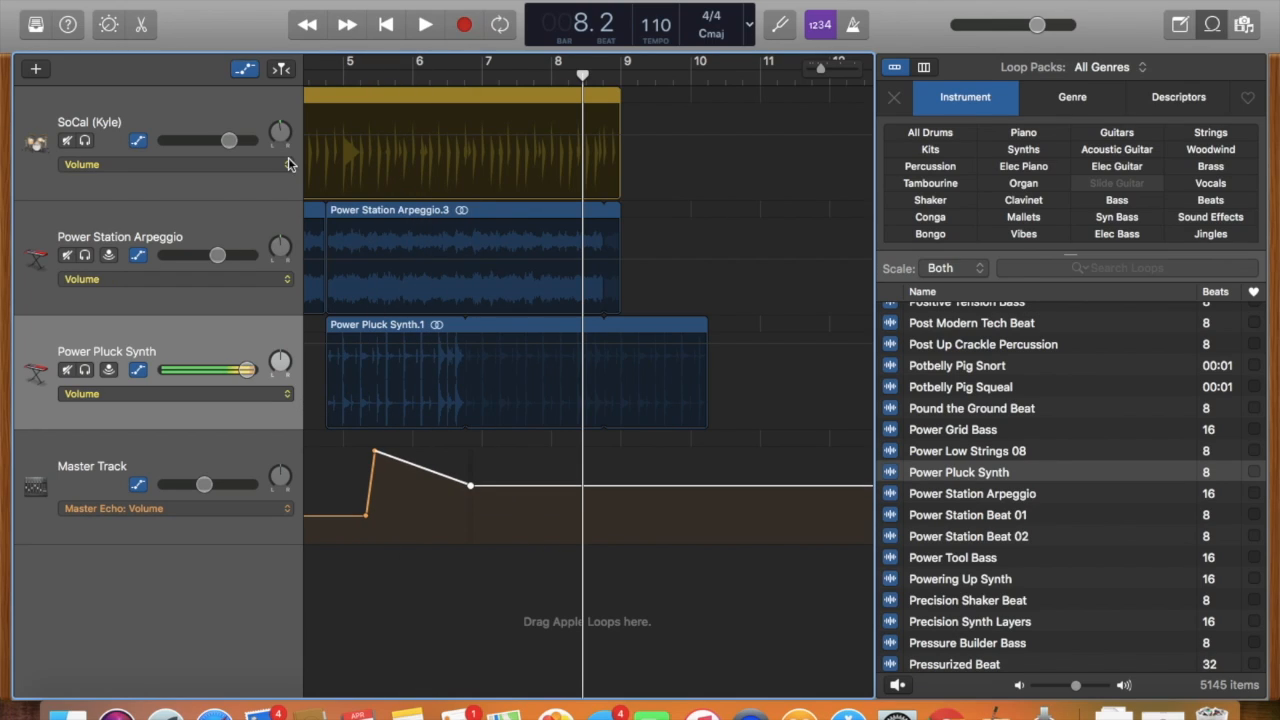
left_click(340, 58)
left_click(425, 24)
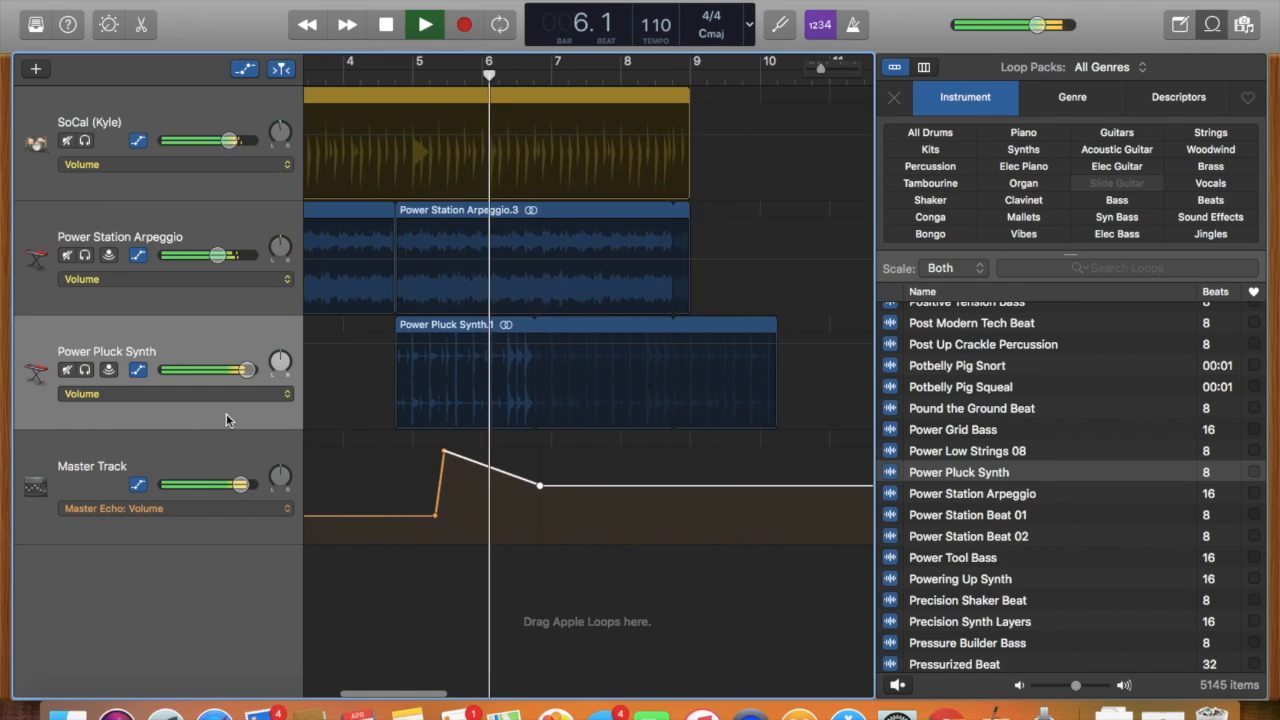
Automate the Master Track's Bright output control, falling from about bar 5 to its minimum at about bar 7.4.
left_click(223, 505)
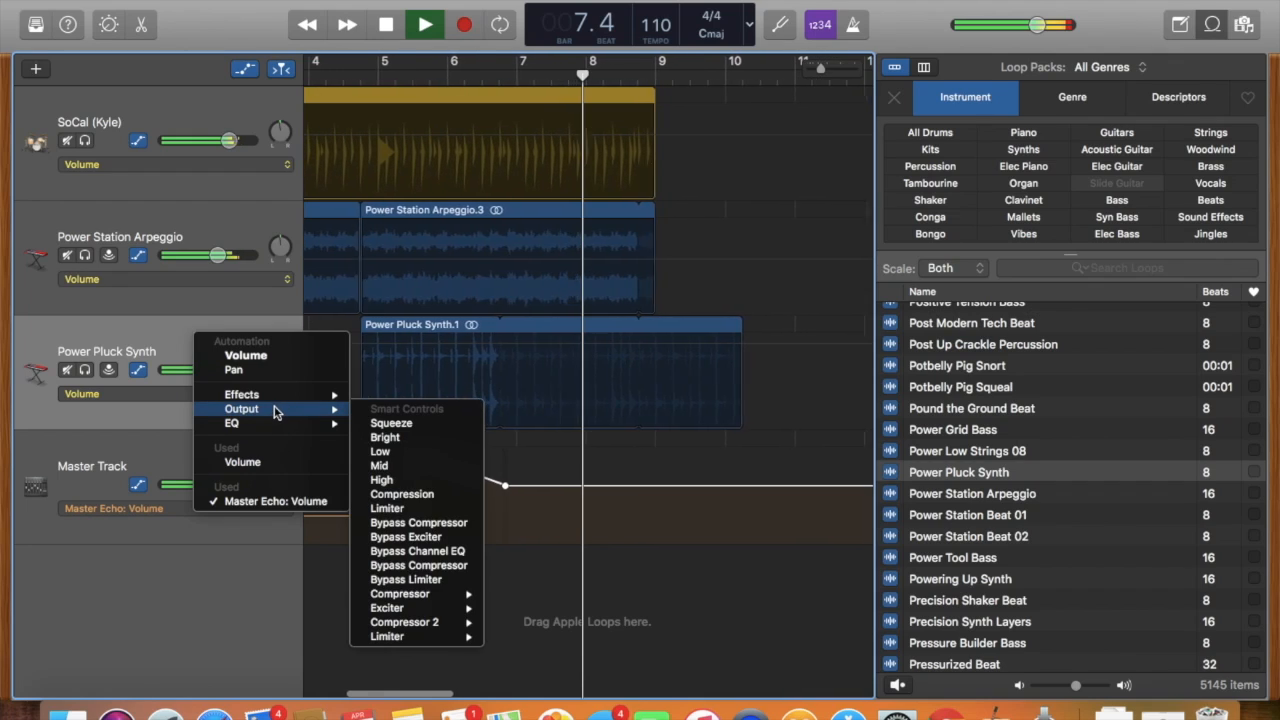
mouse_move(282, 400)
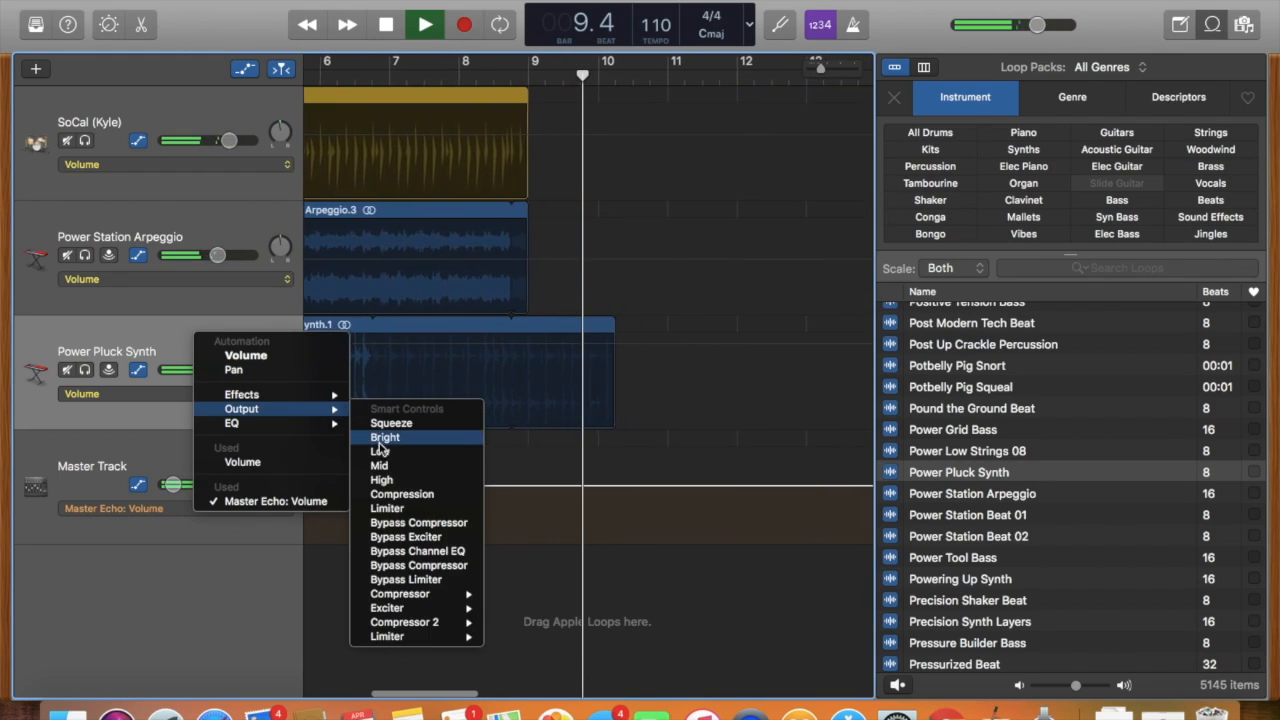
left_click(387, 440)
left_click(399, 471)
left_click_drag(400, 471, 421, 494)
left_click_drag(563, 496, 589, 542)
Play the project from about bar 4.4 to hear the Bright automation, and stop before bar 9.
left_click(376, 71)
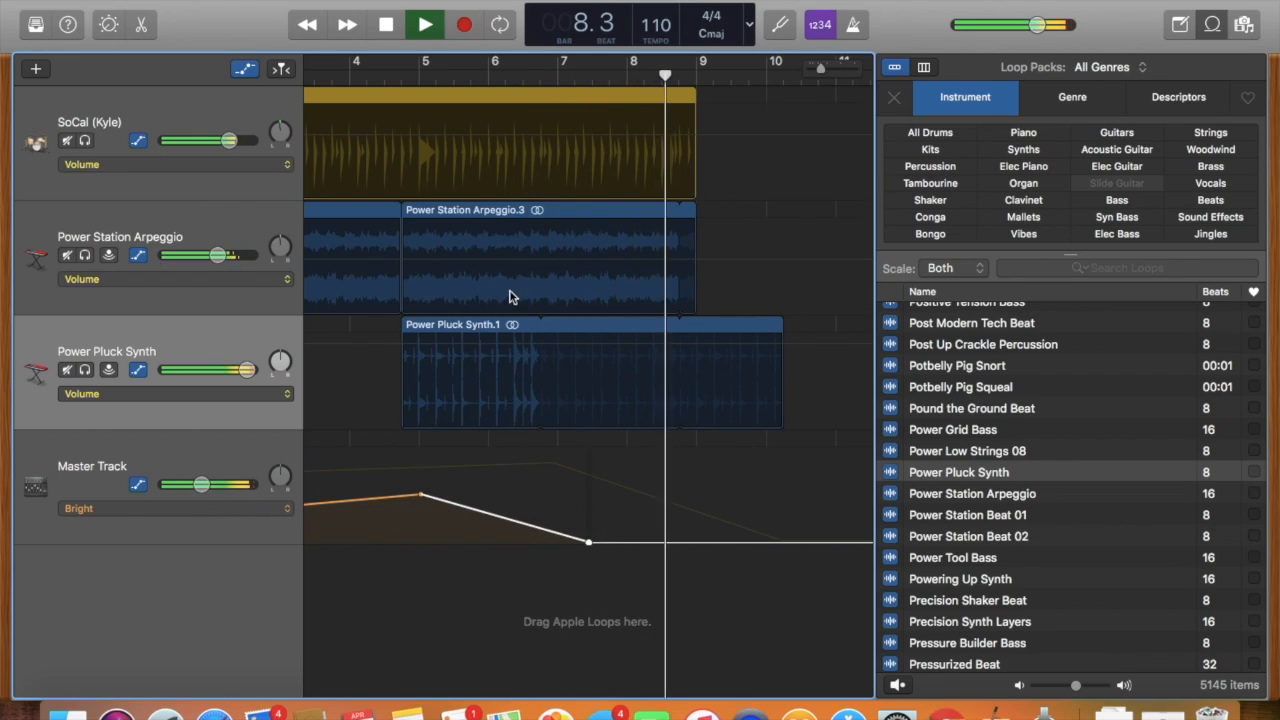
left_click(424, 25)
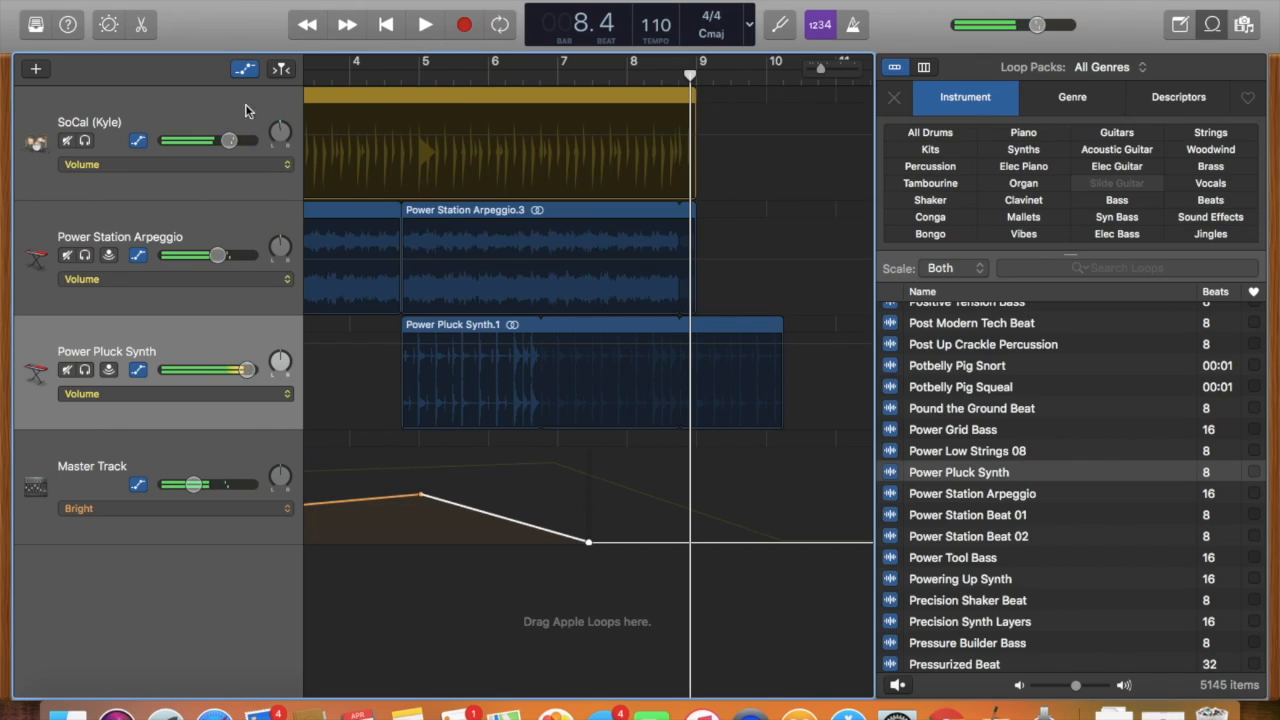
Hide the track automation, and briefly open and dismiss the options for adding a new track.
left_click(246, 69)
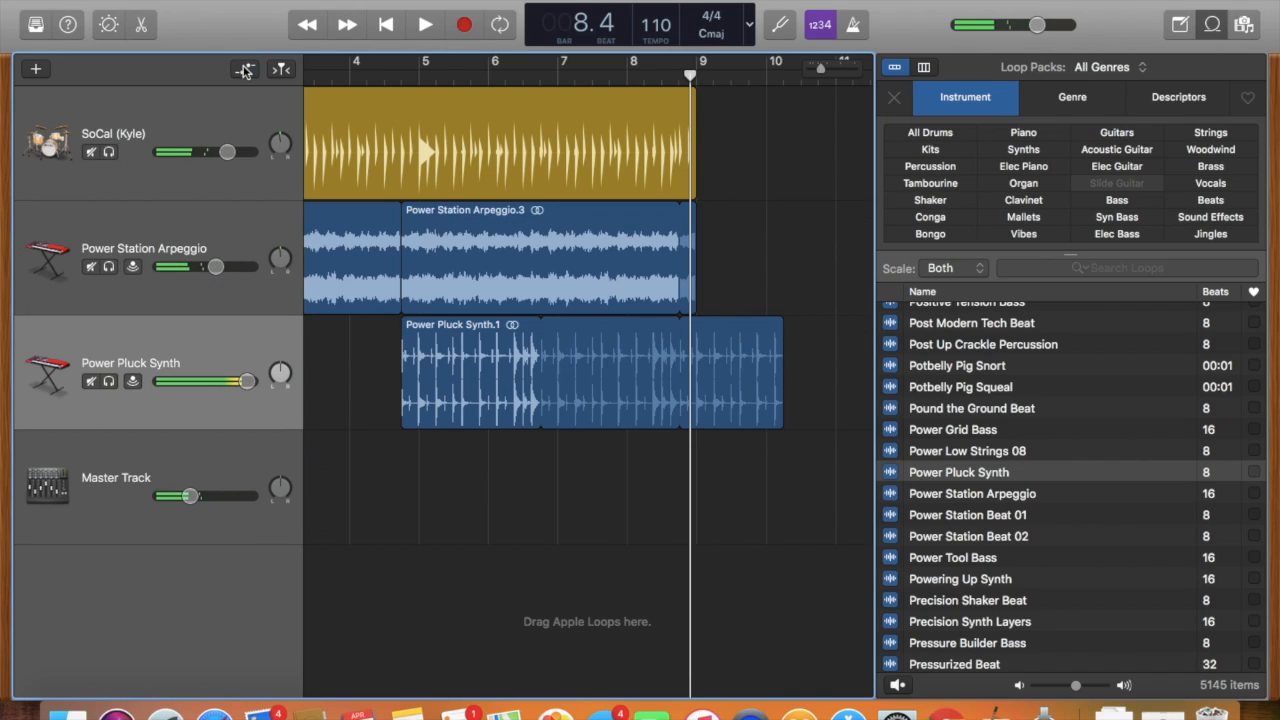
left_click(34, 70)
left_click(915, 352)
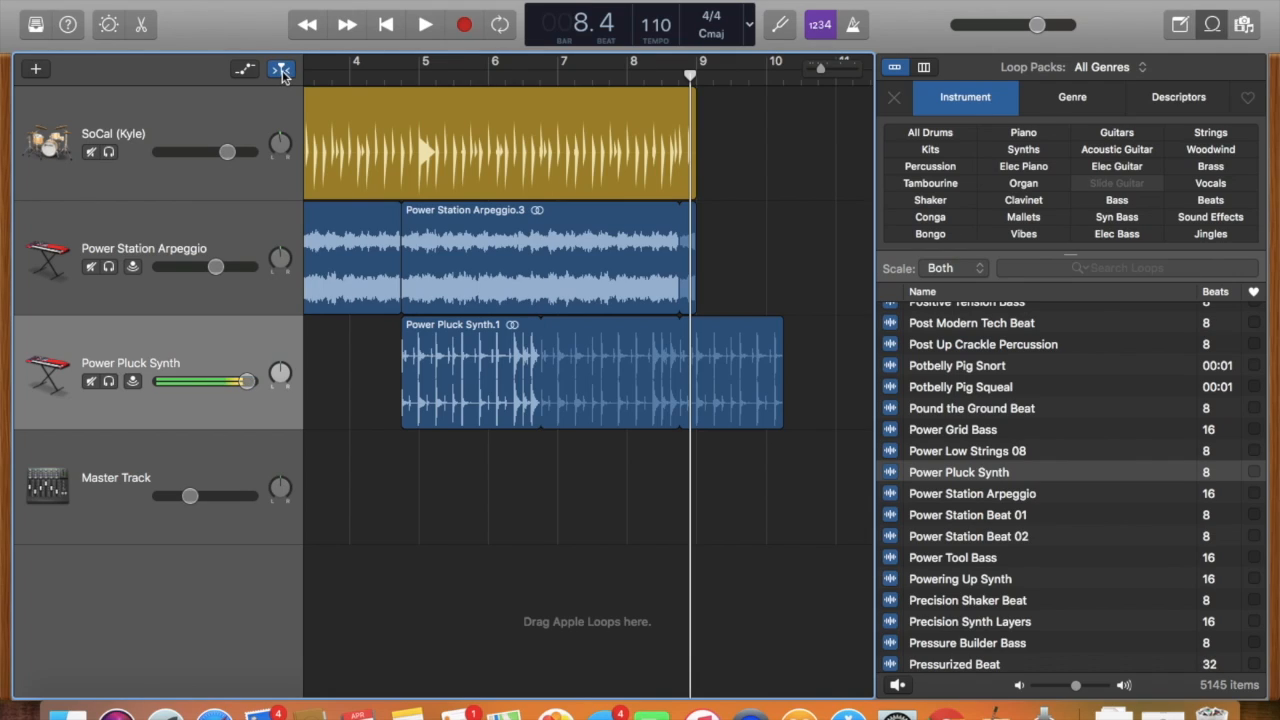
Place the playhead at about bar 3.75 and hide the Loop Browser.
left_click(332, 78)
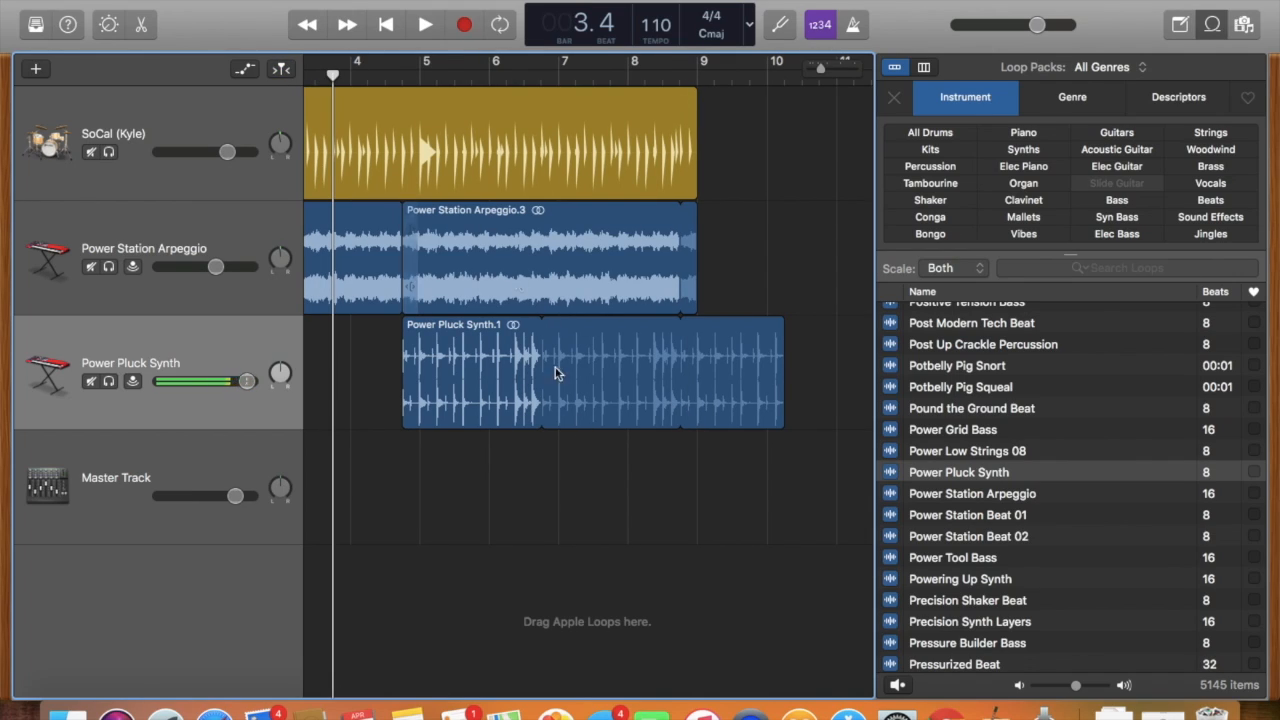
scroll(652, 554, "left", 1)
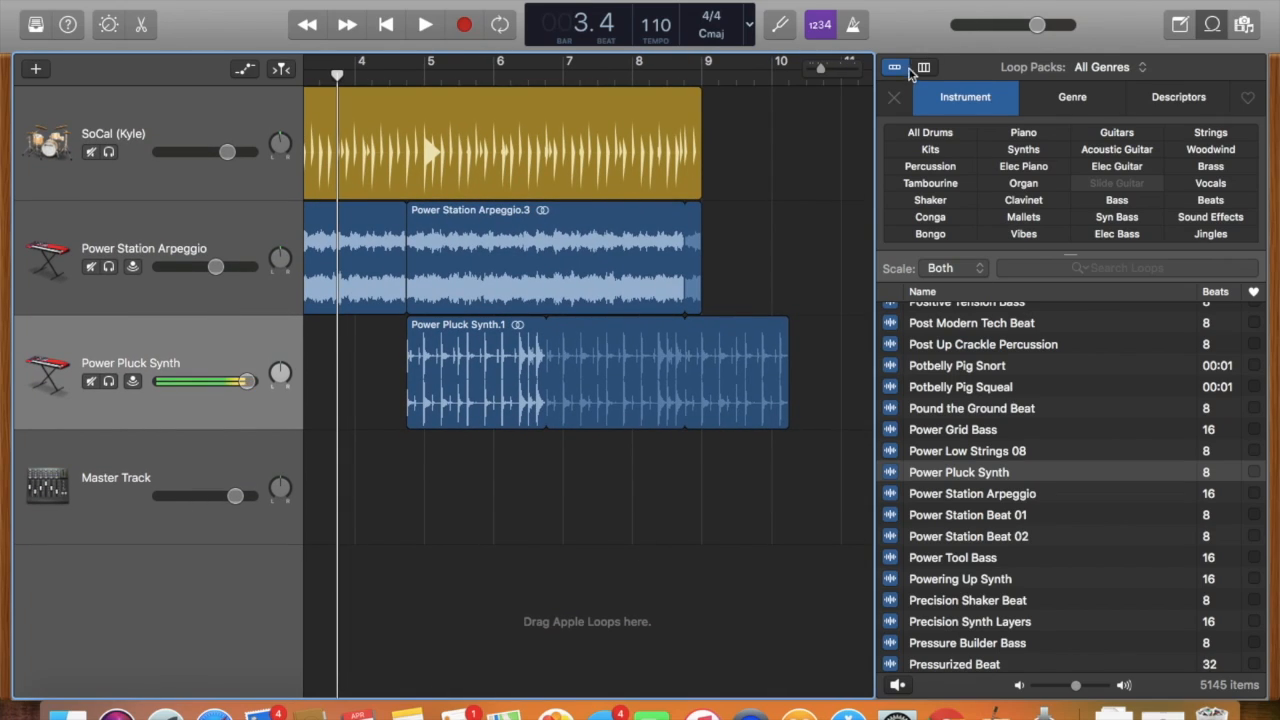
left_click(1214, 25)
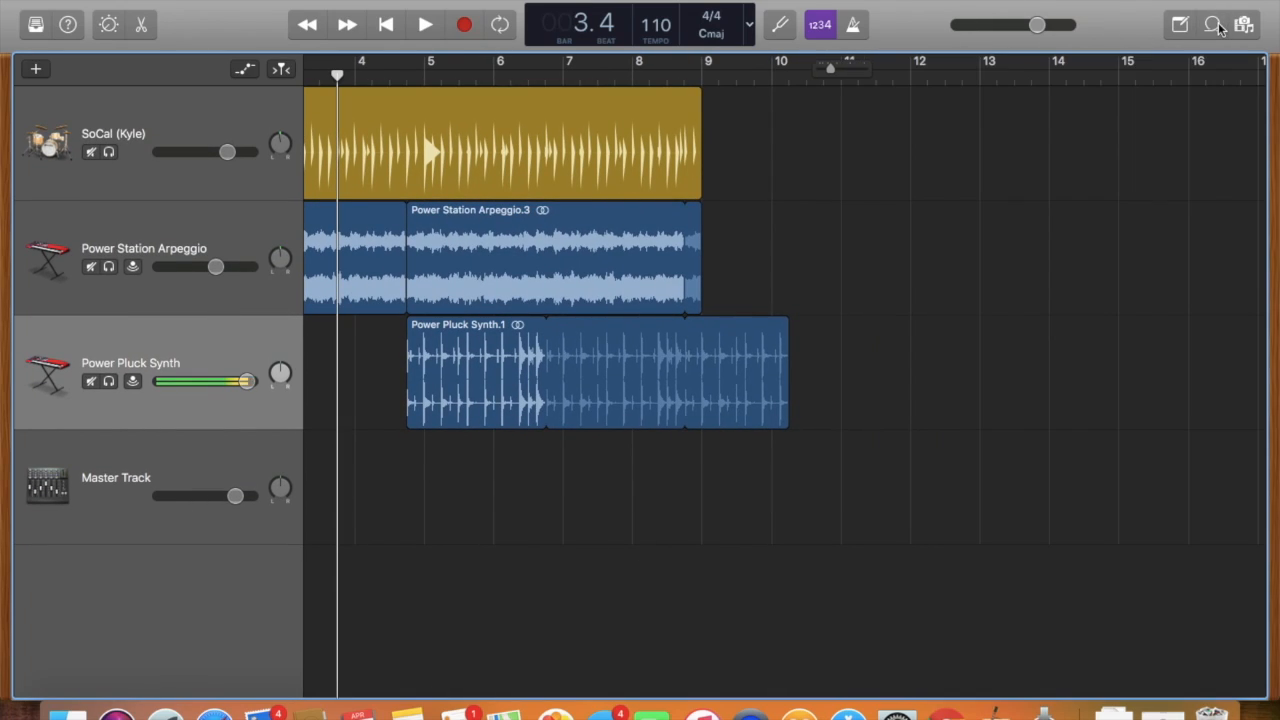